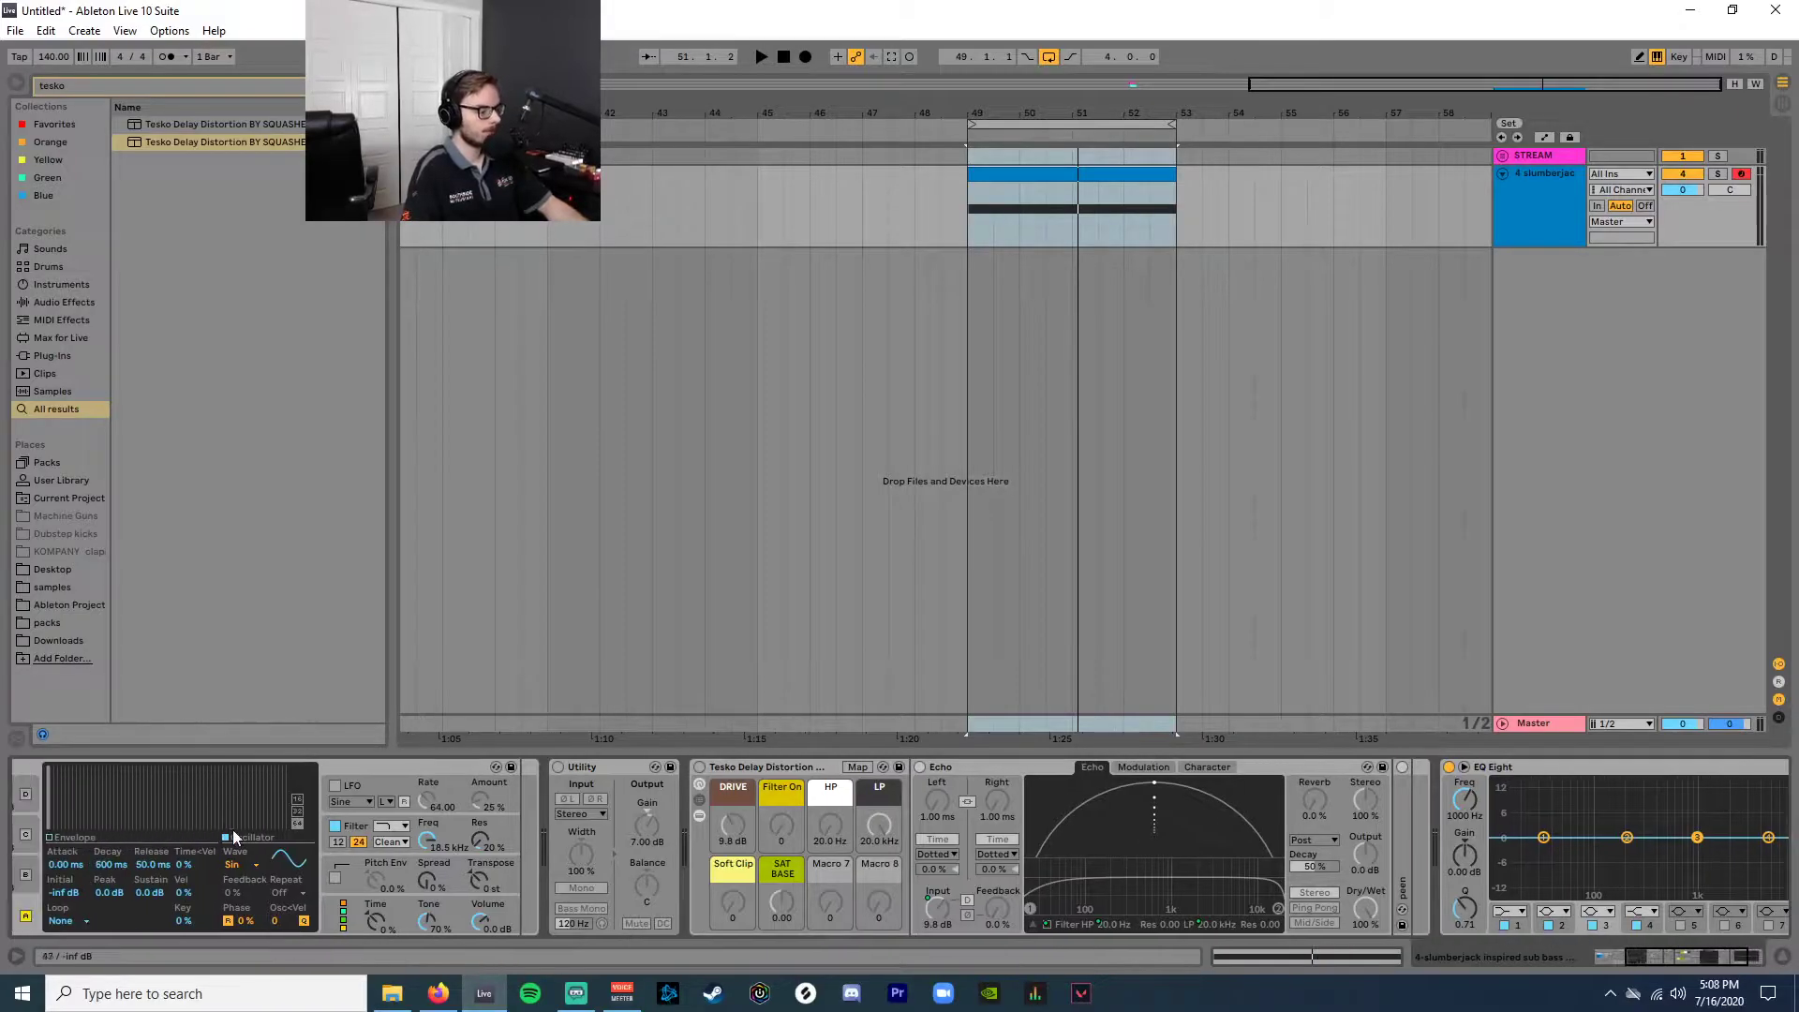
Try the Tesko Delay Distortion rack with Drive at 20 dB, reset Drive to 0 dB and bypass the rack.
scroll(794, 868, right, 8)
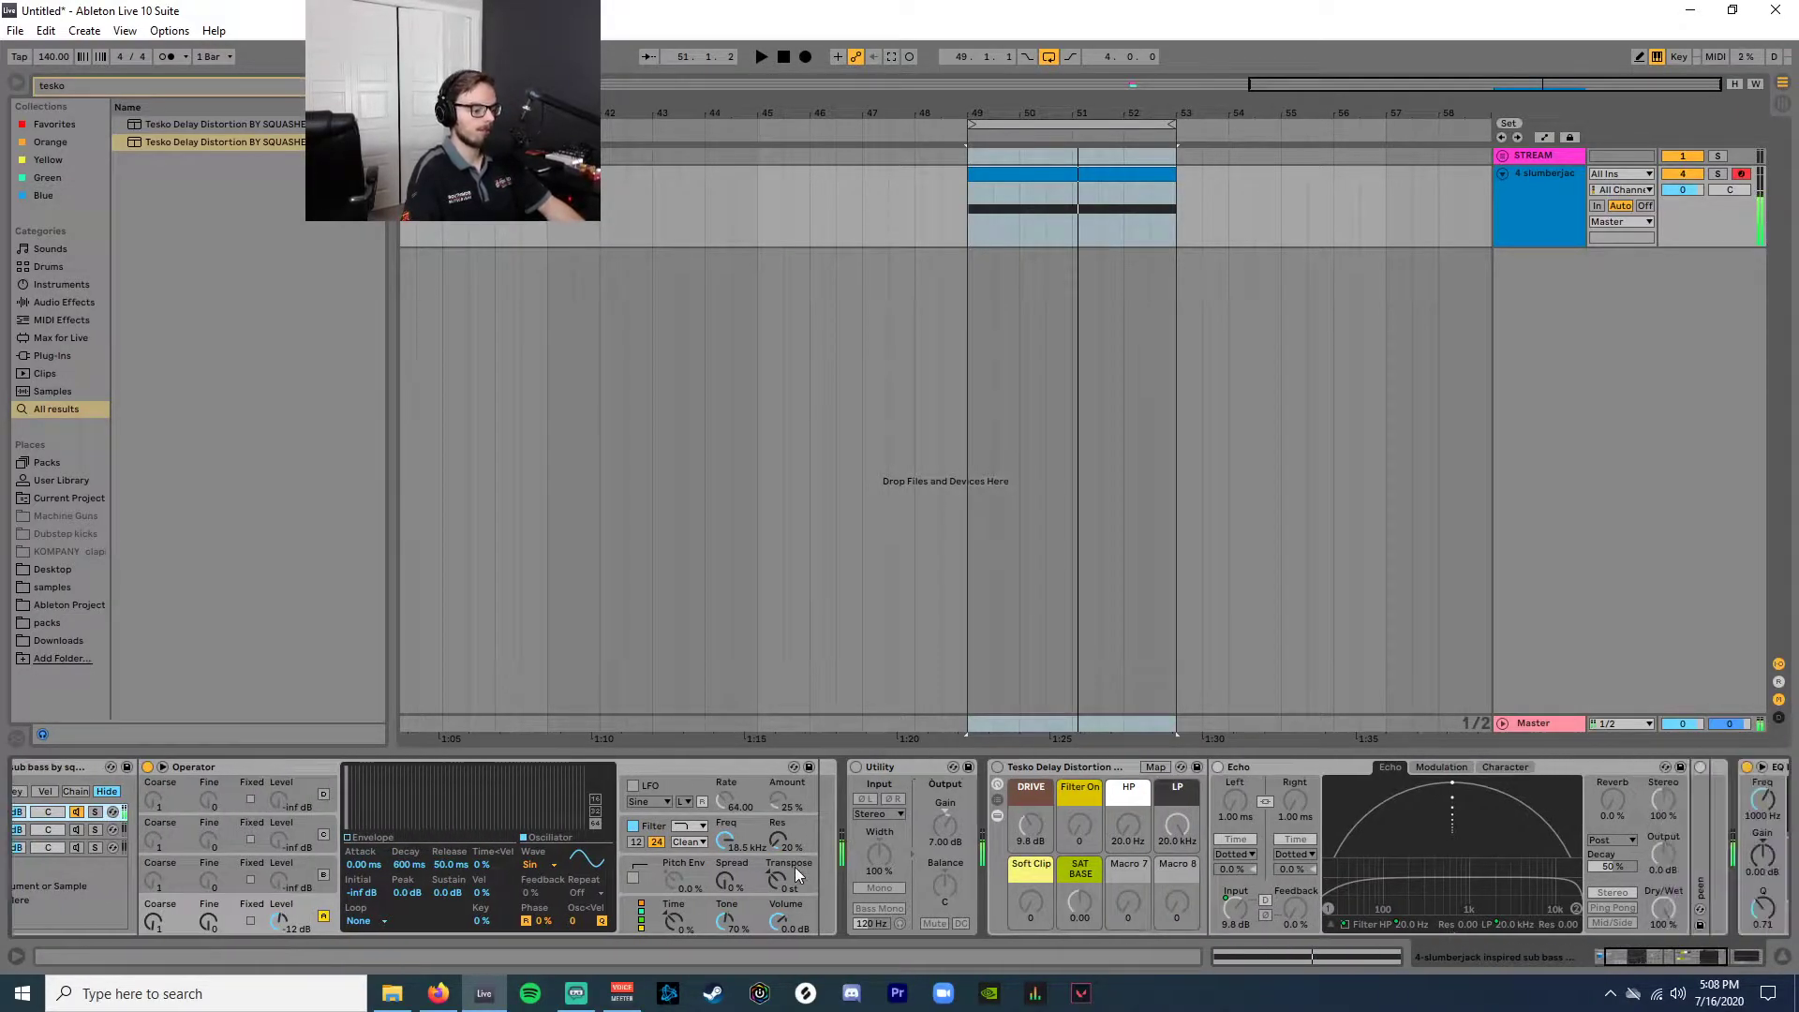
click(1352, 795)
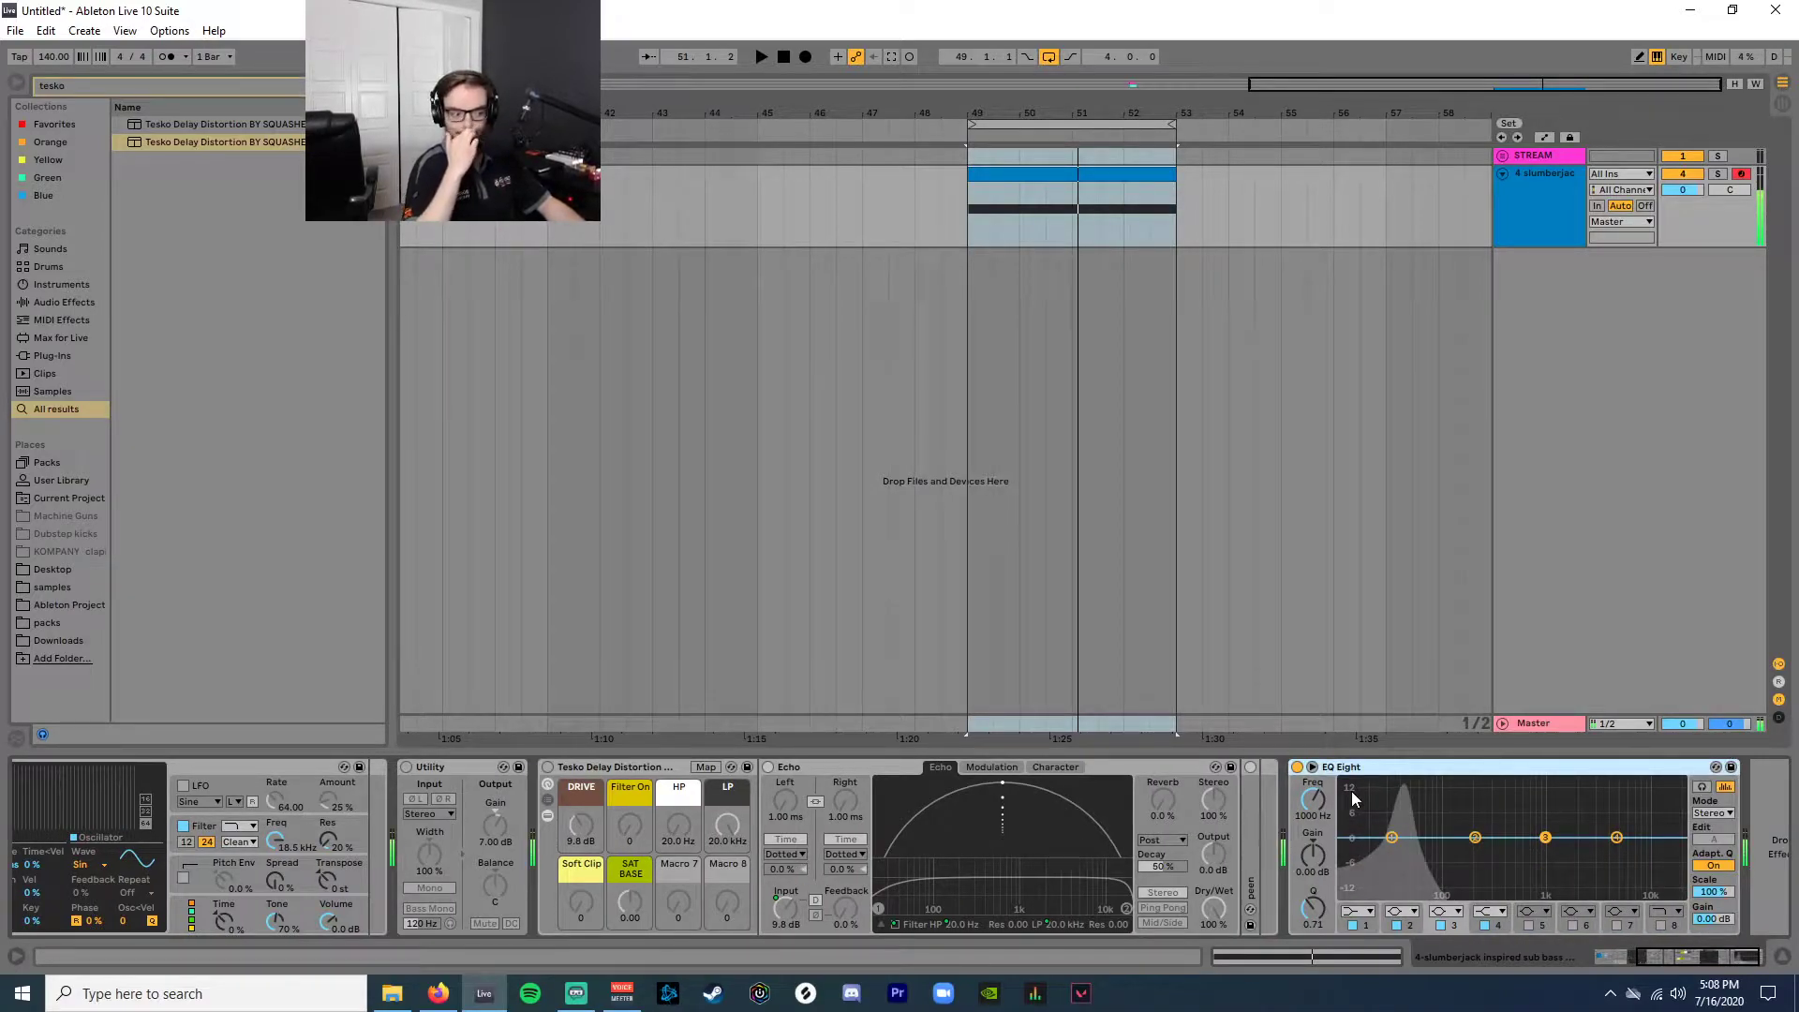
click(547, 768)
drag(581, 904, 598, 829)
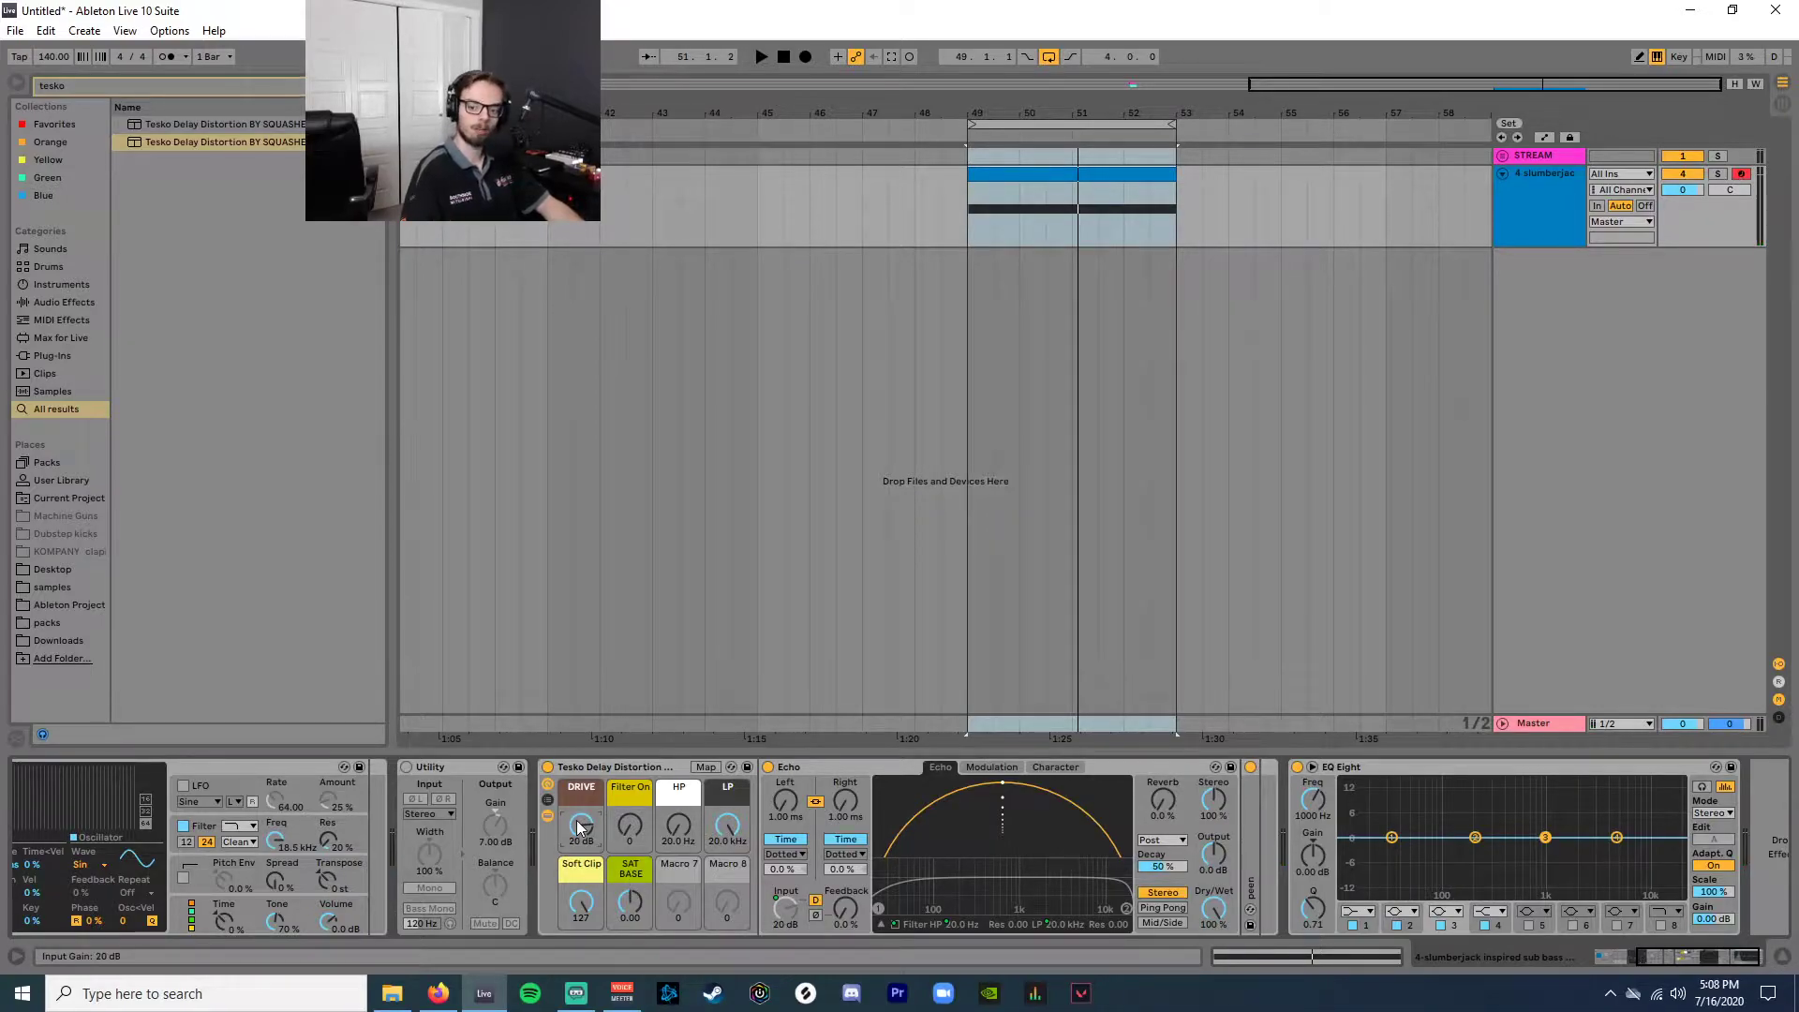
double_click(578, 824)
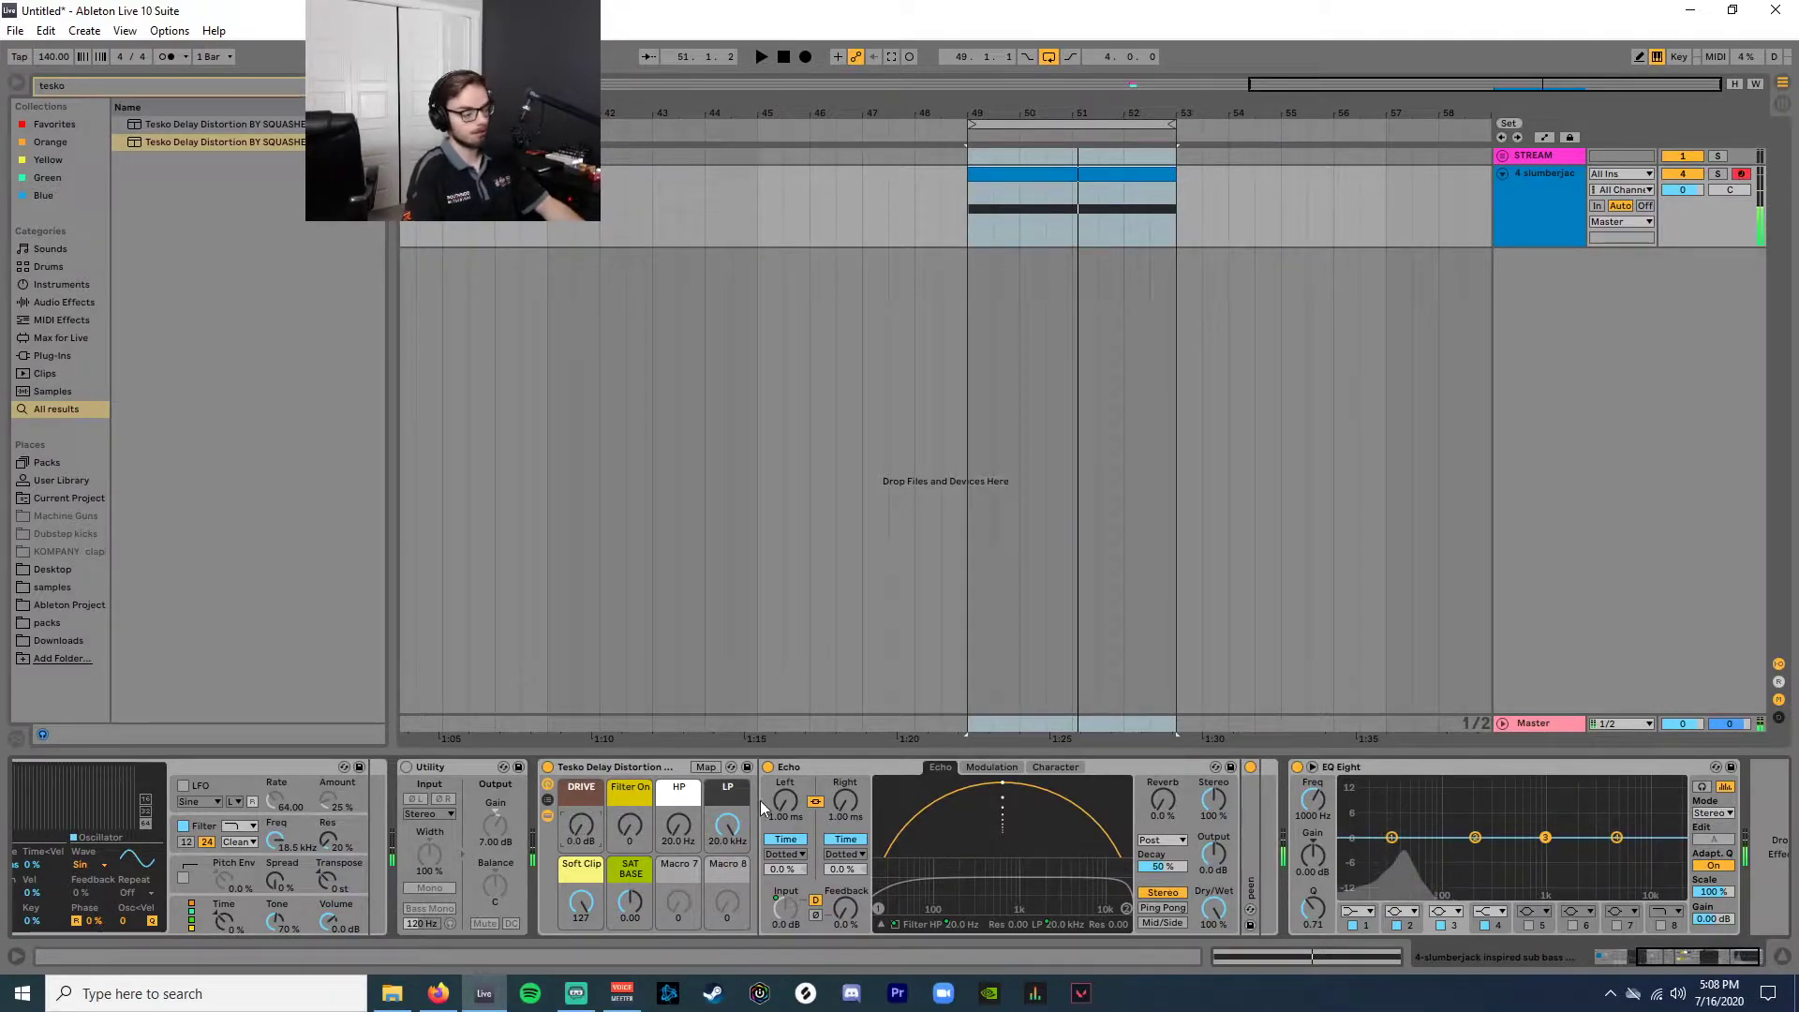
click(547, 767)
Examine the Operator settings of the octave and 19 (5th) chains in the sub bass instrument rack.
scroll(540, 822, up, 4)
scroll(540, 823, up, 3)
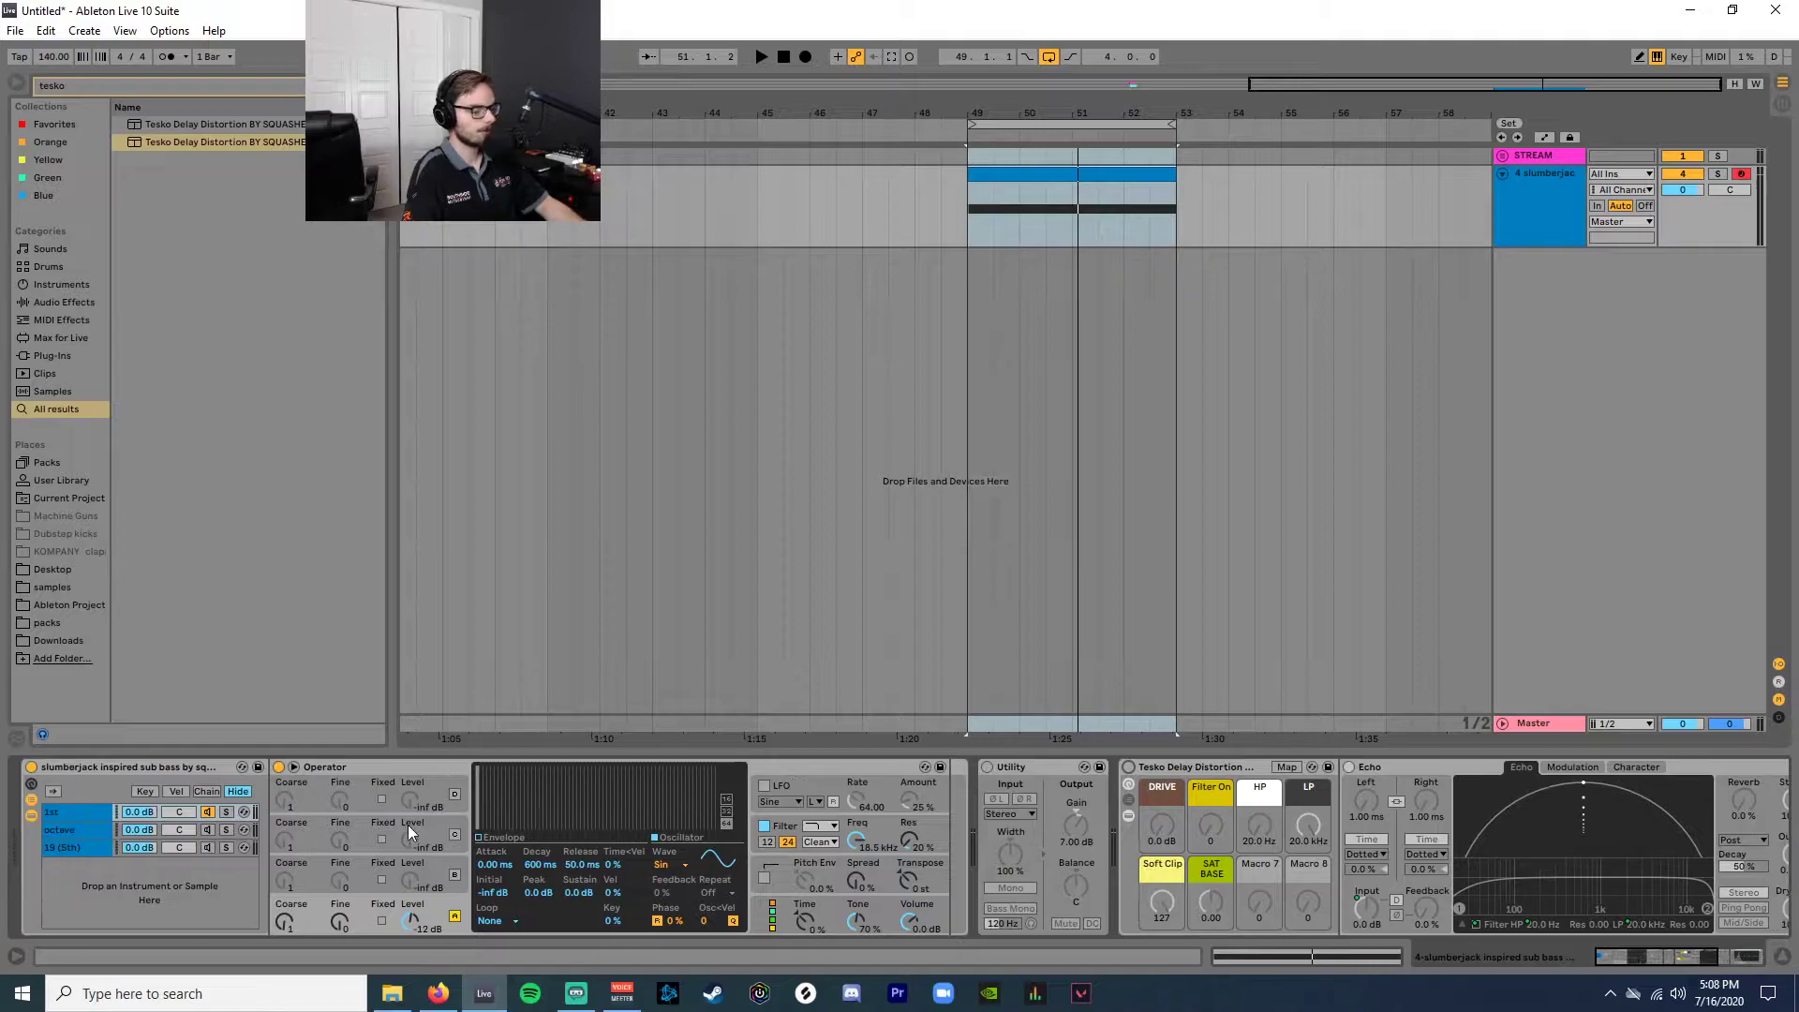
click(89, 829)
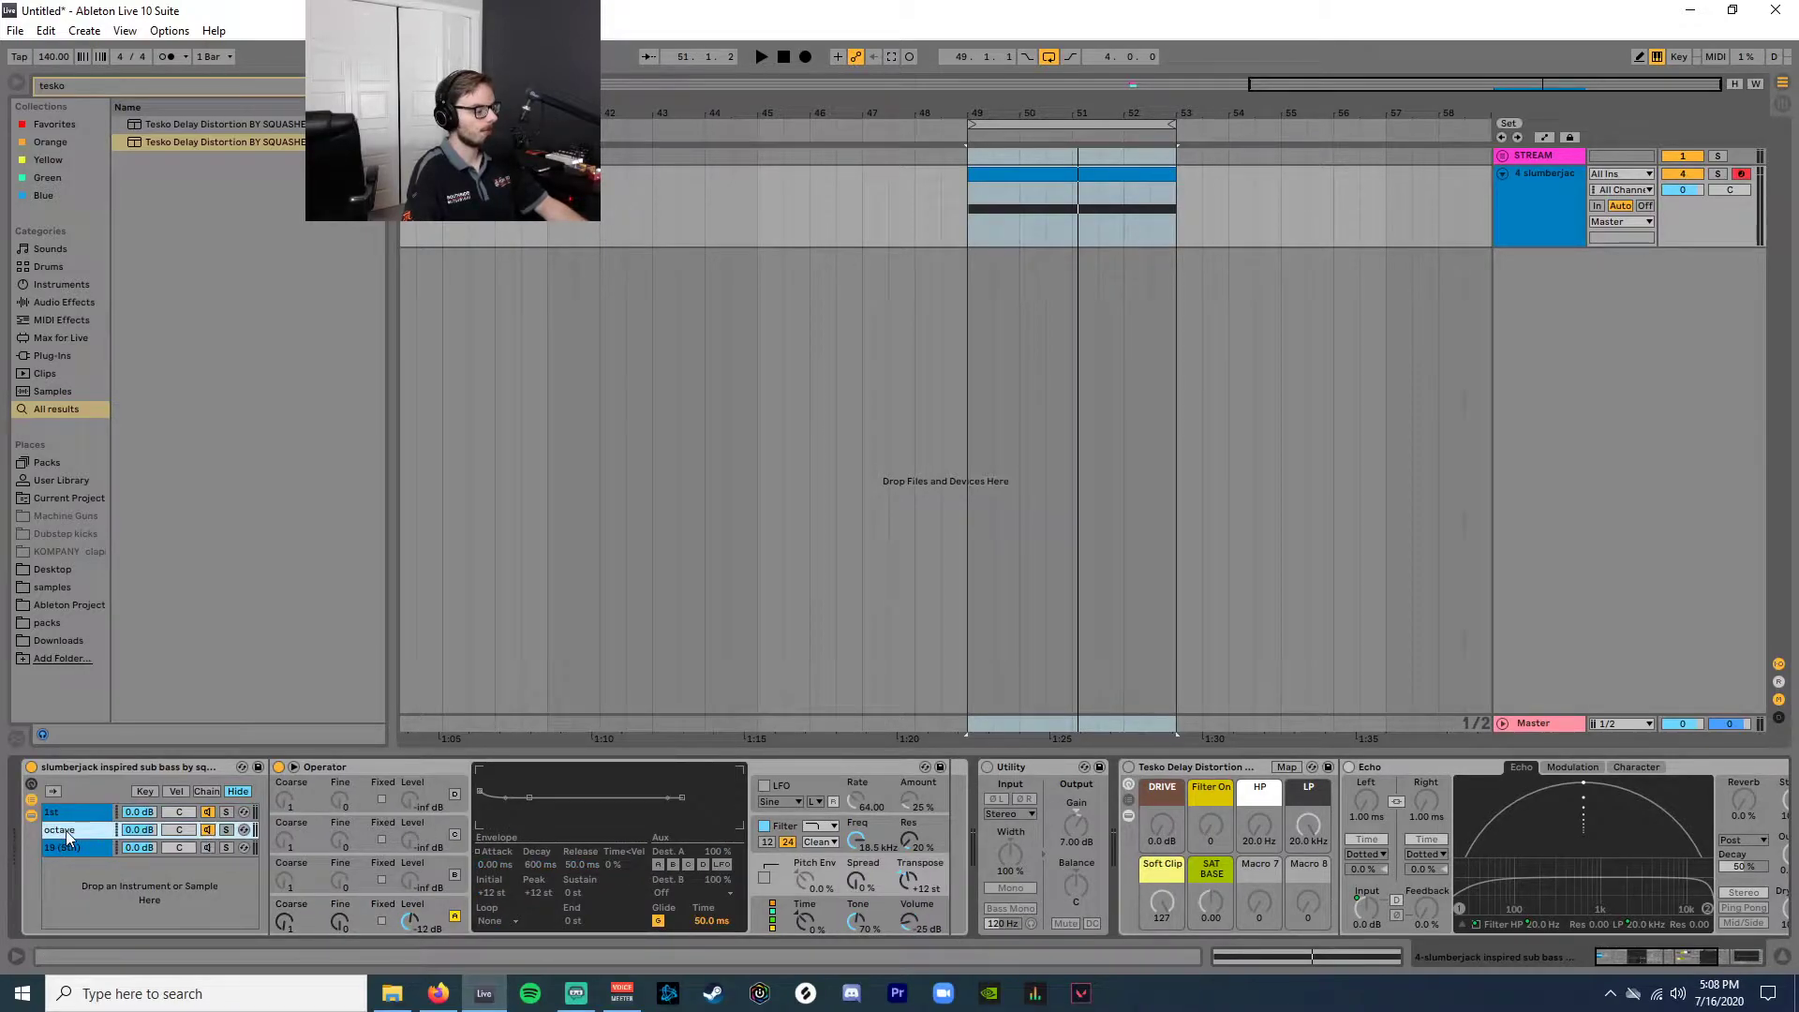
click(438, 917)
click(51, 847)
click(73, 831)
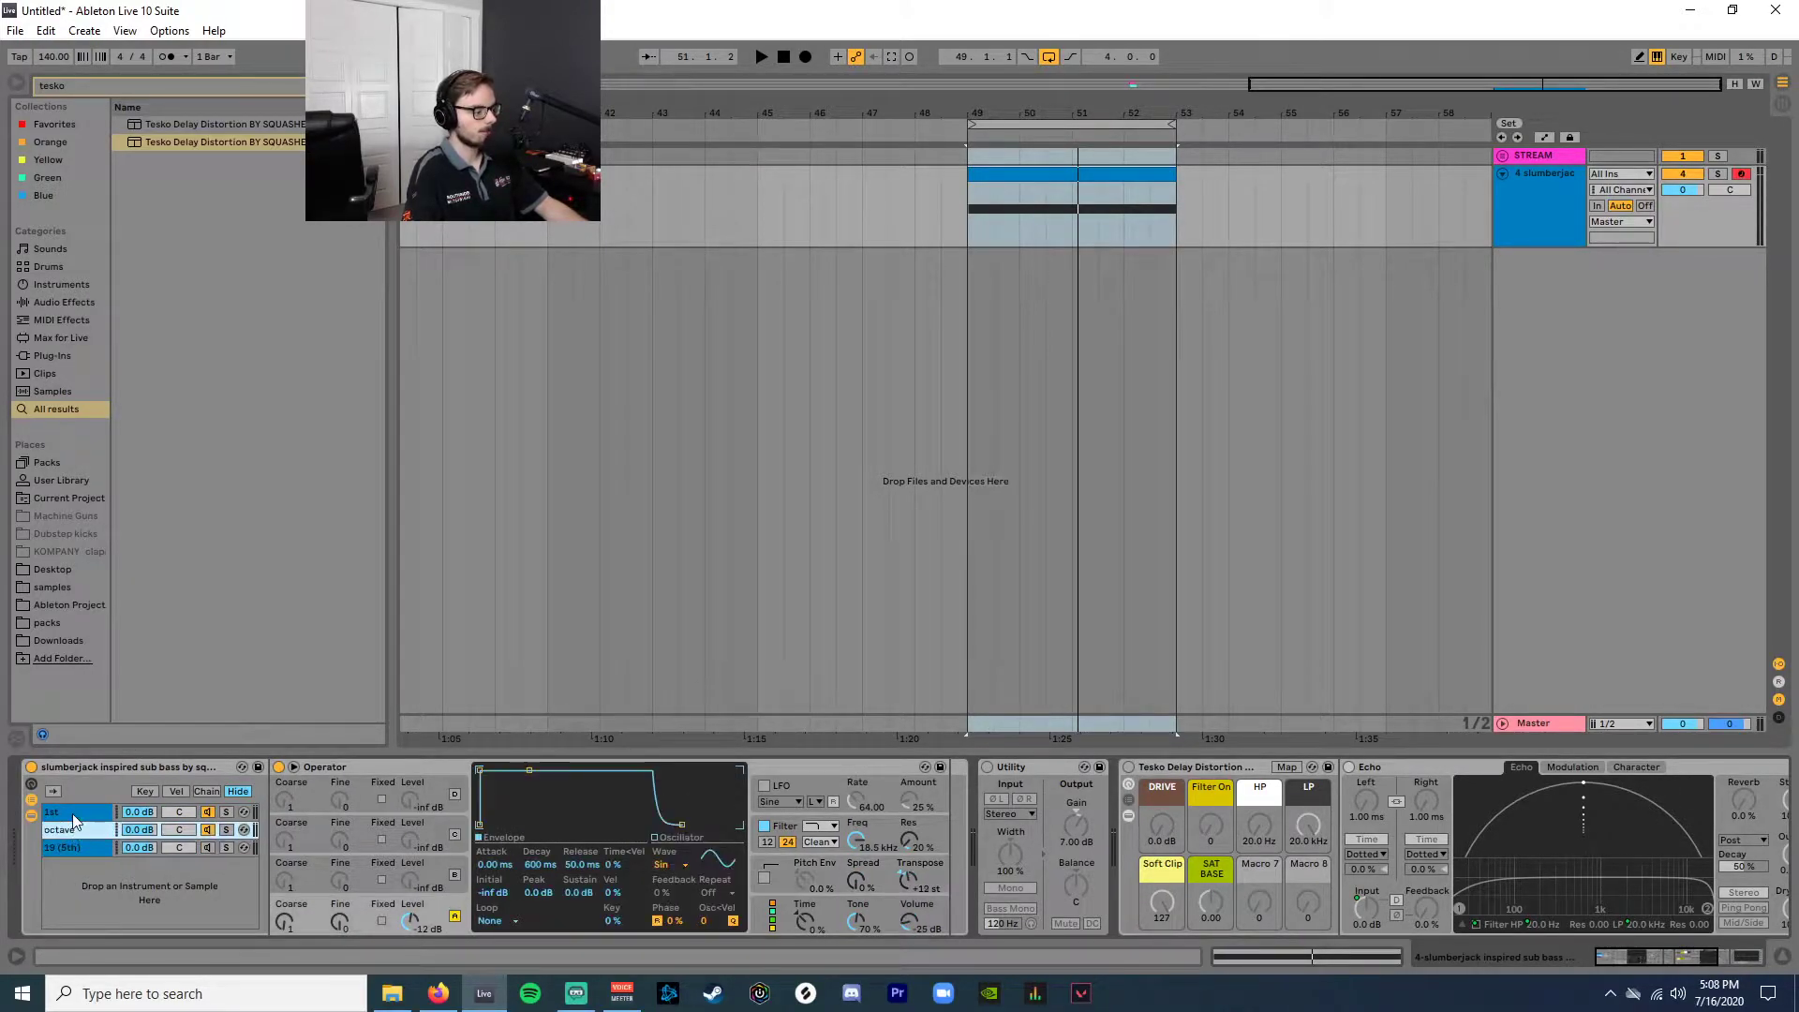
click(70, 831)
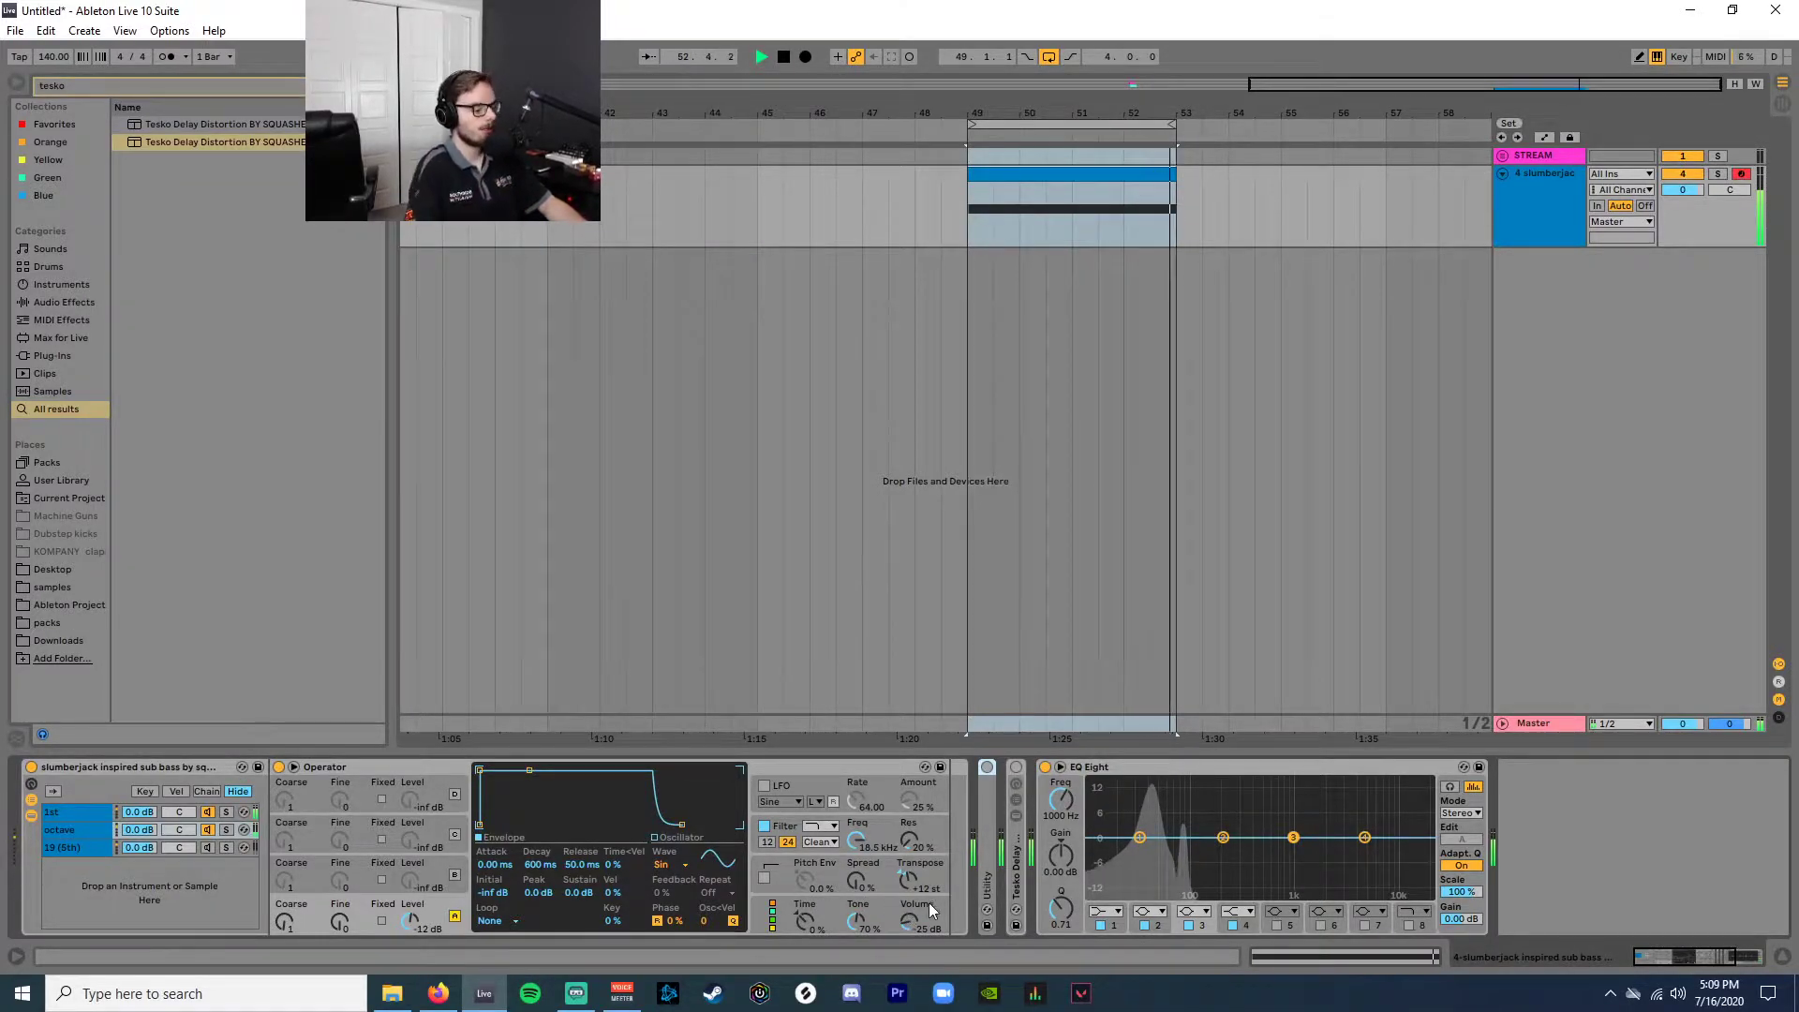
Raise the octave chain's Operator volume to -1.0 dB and audition the bass with the 19 (5th) chain selected.
drag(909, 921, 909, 897)
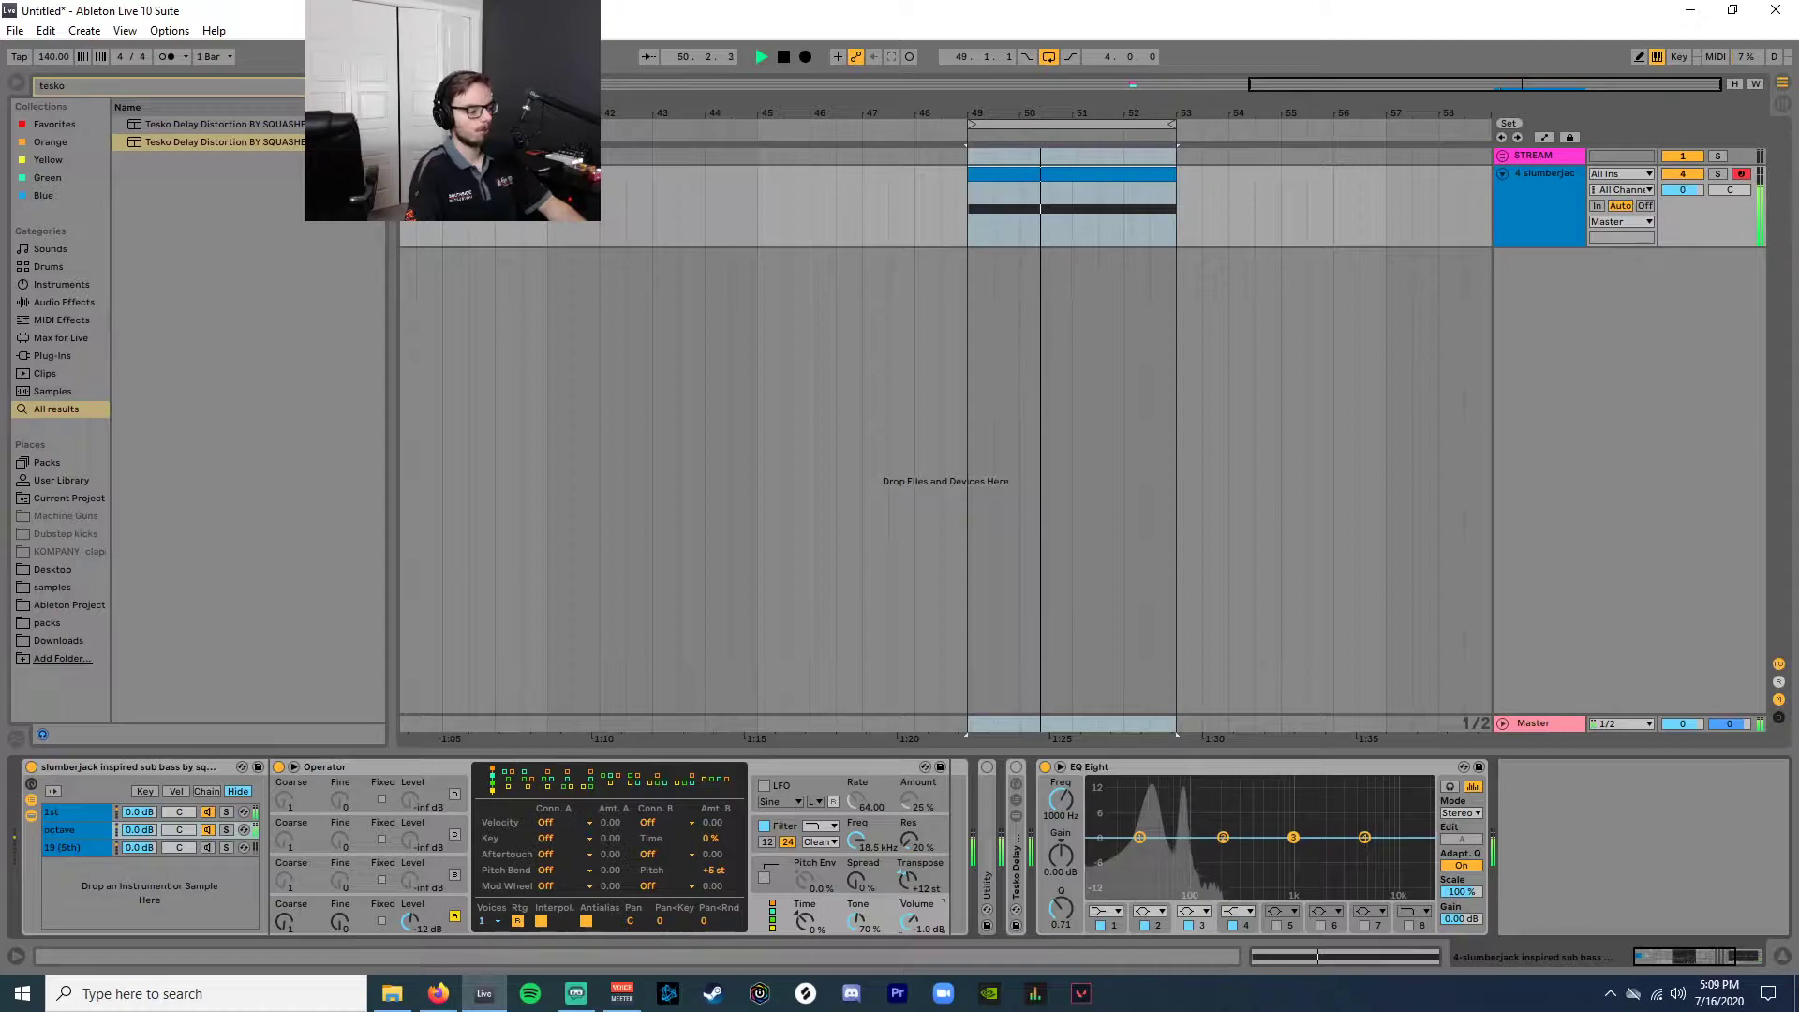
click(75, 847)
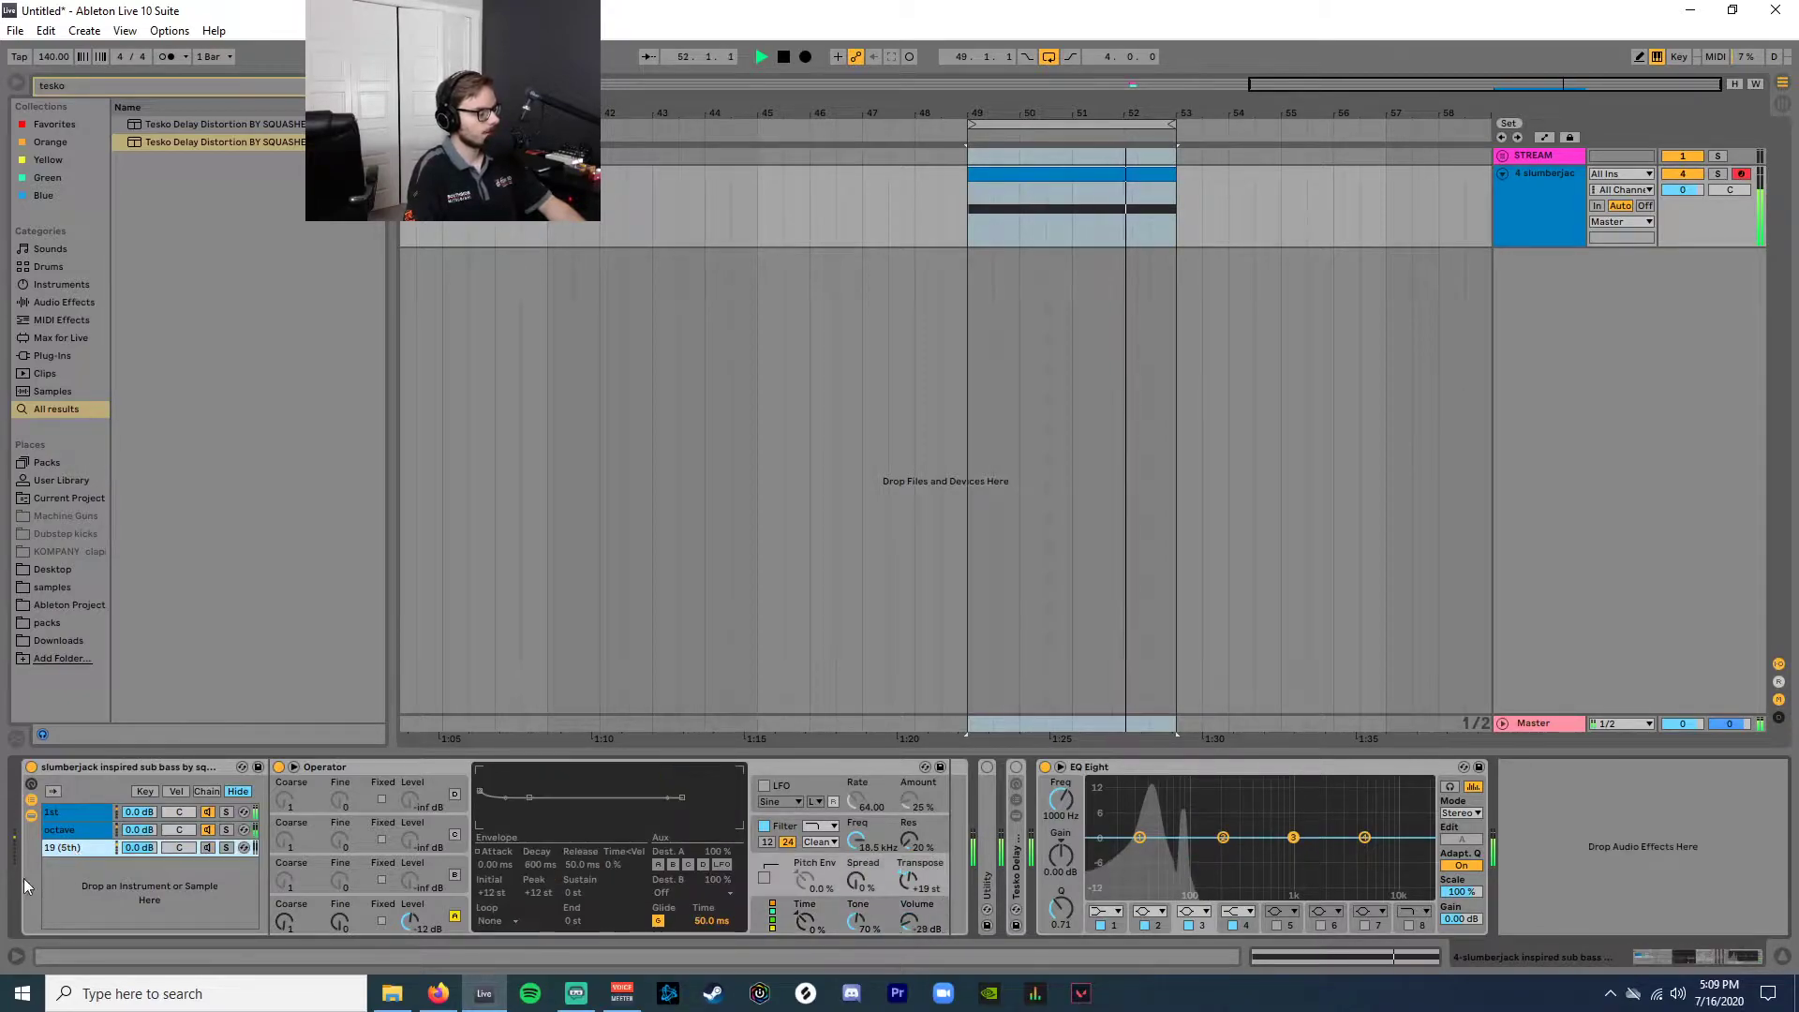
key(space)
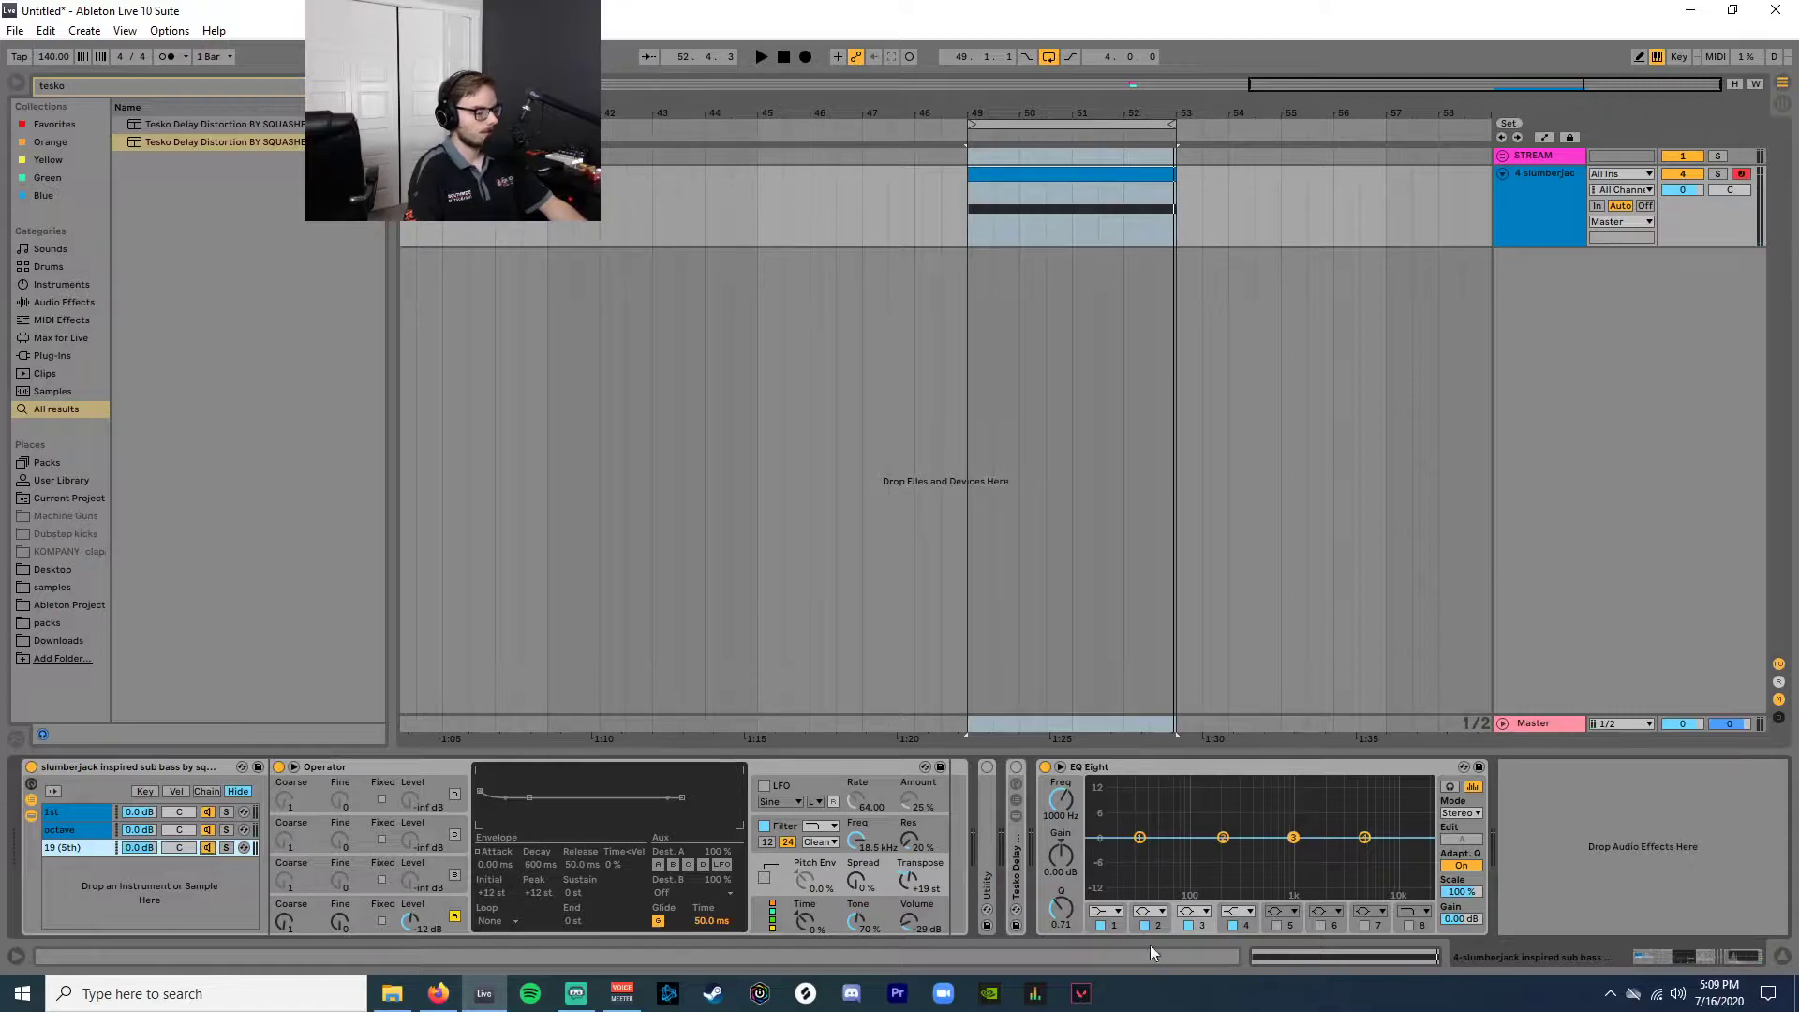
key(space)
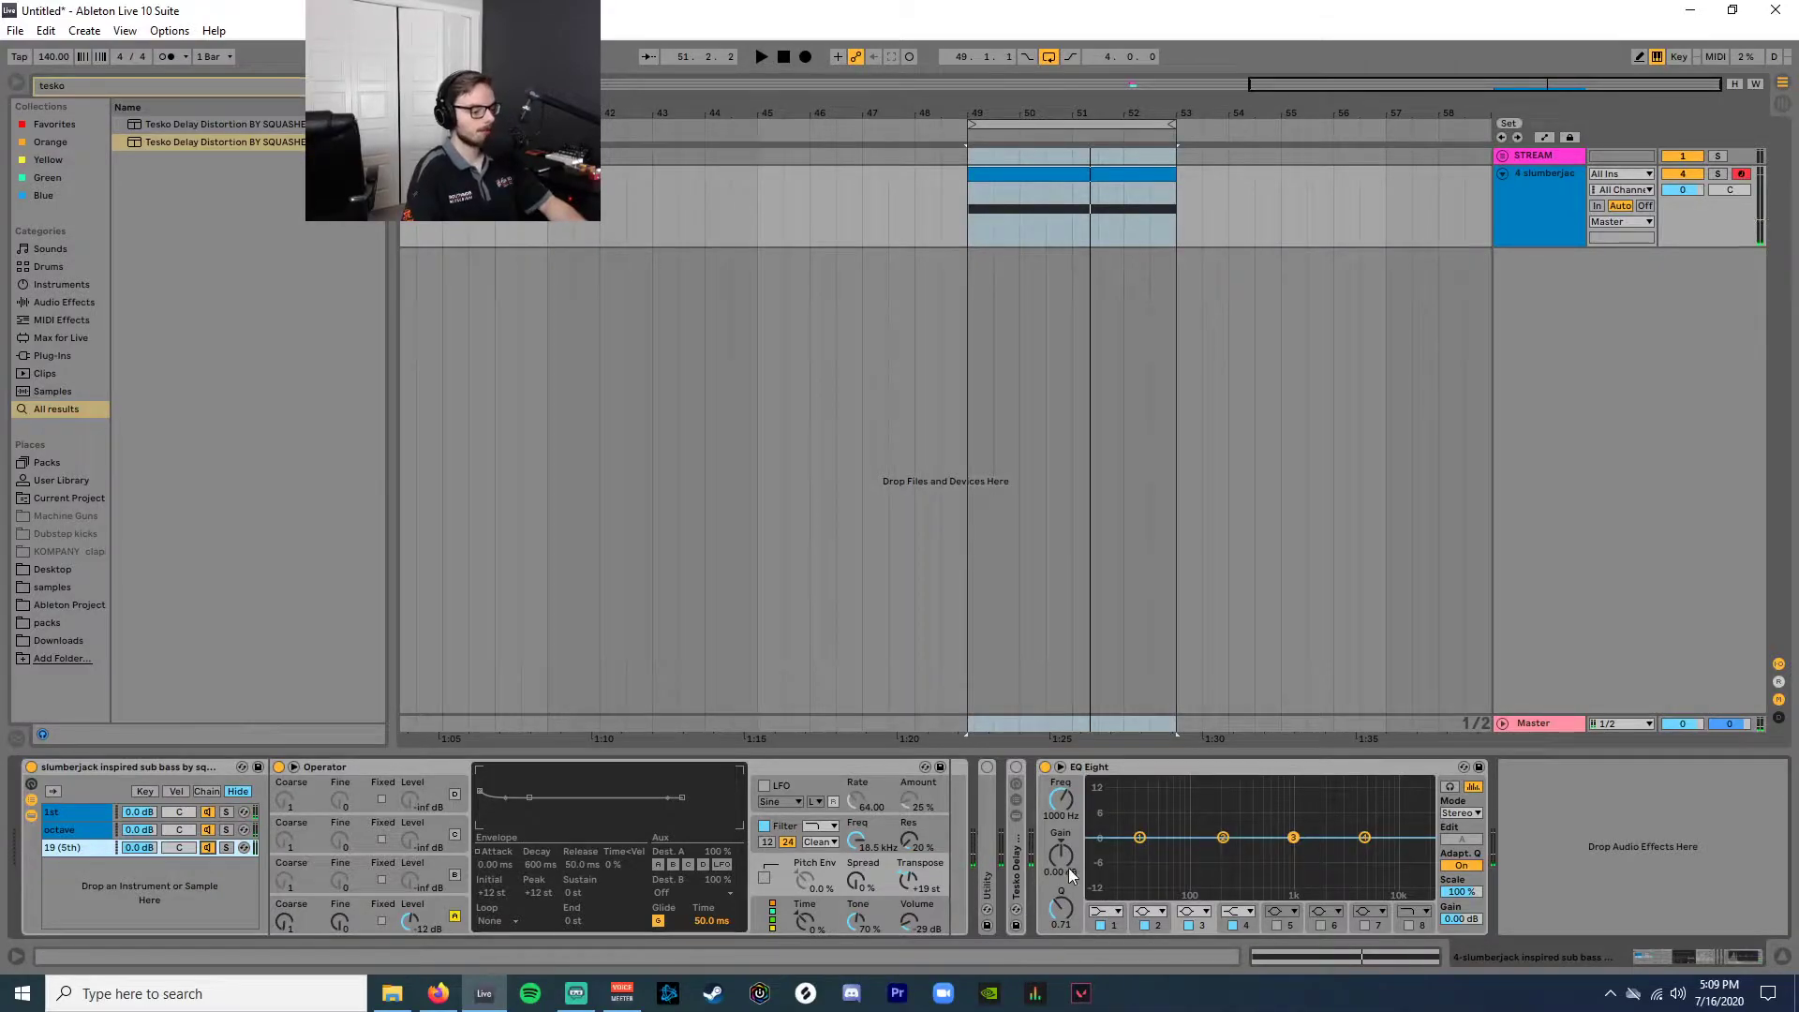
Unfold and enable the Tesko Delay Distortion rack and set its Drive to 8.5 dB.
double_click(1016, 872)
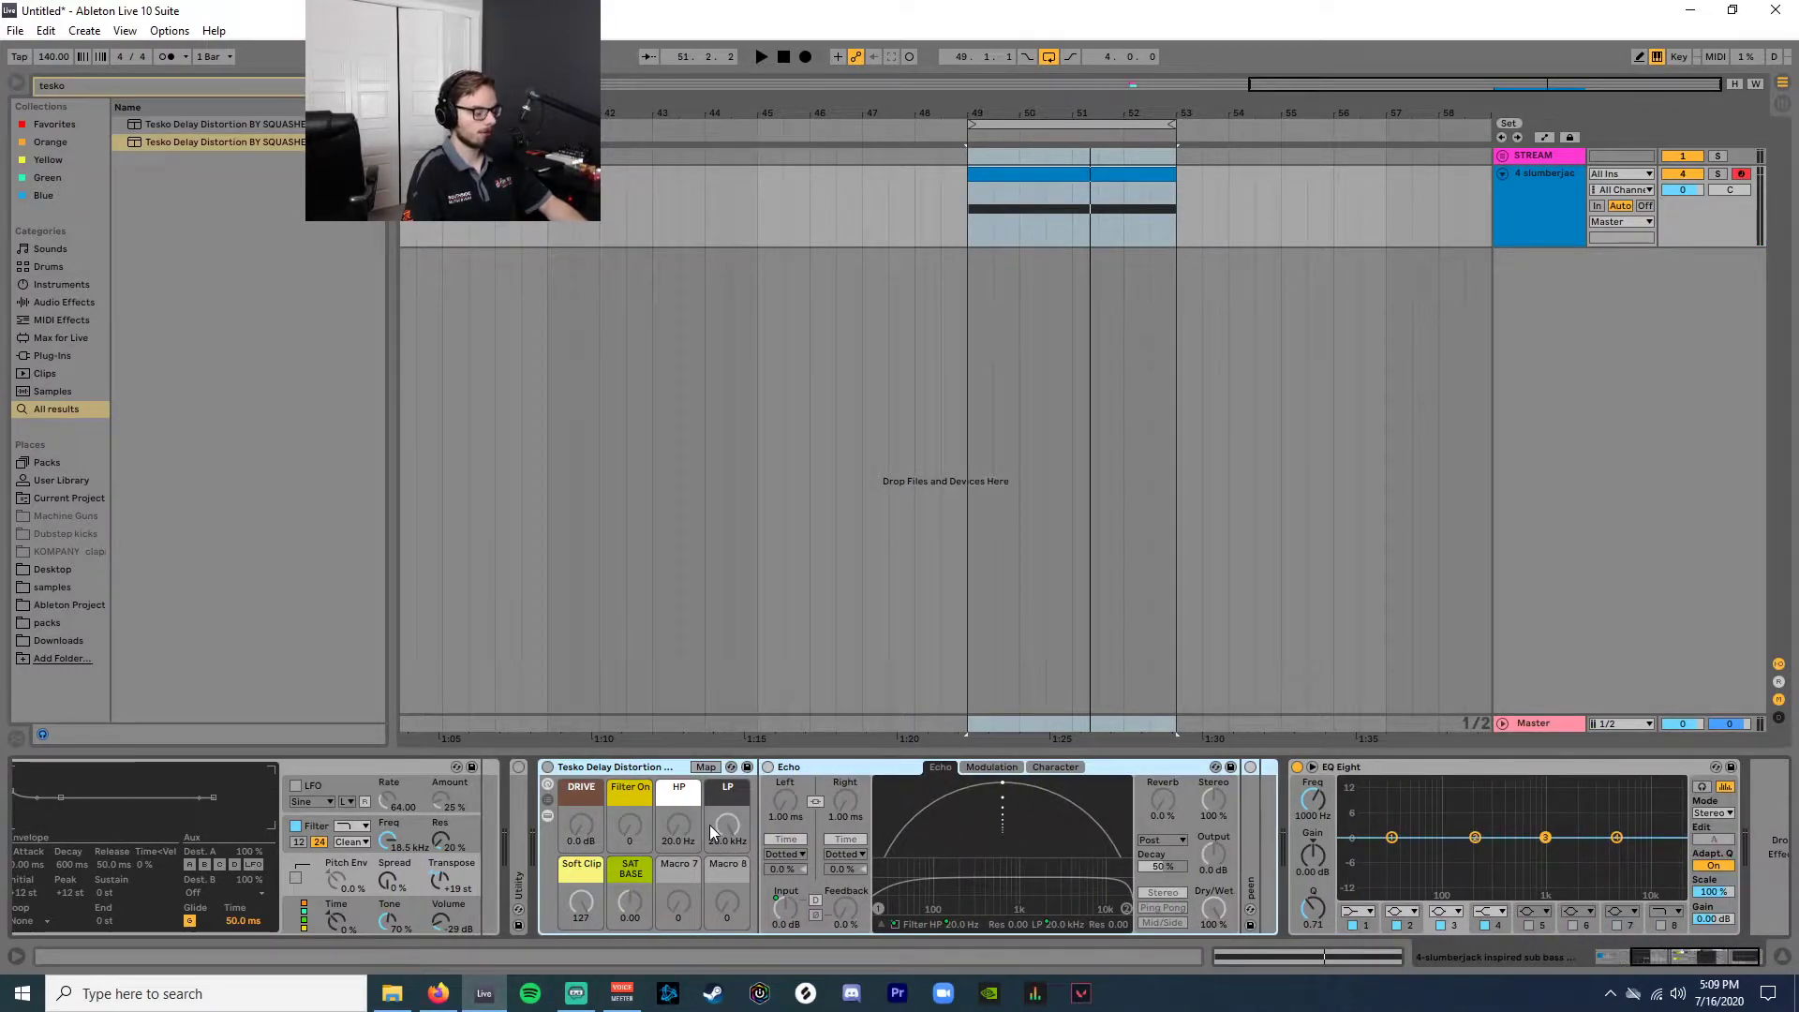
click(547, 767)
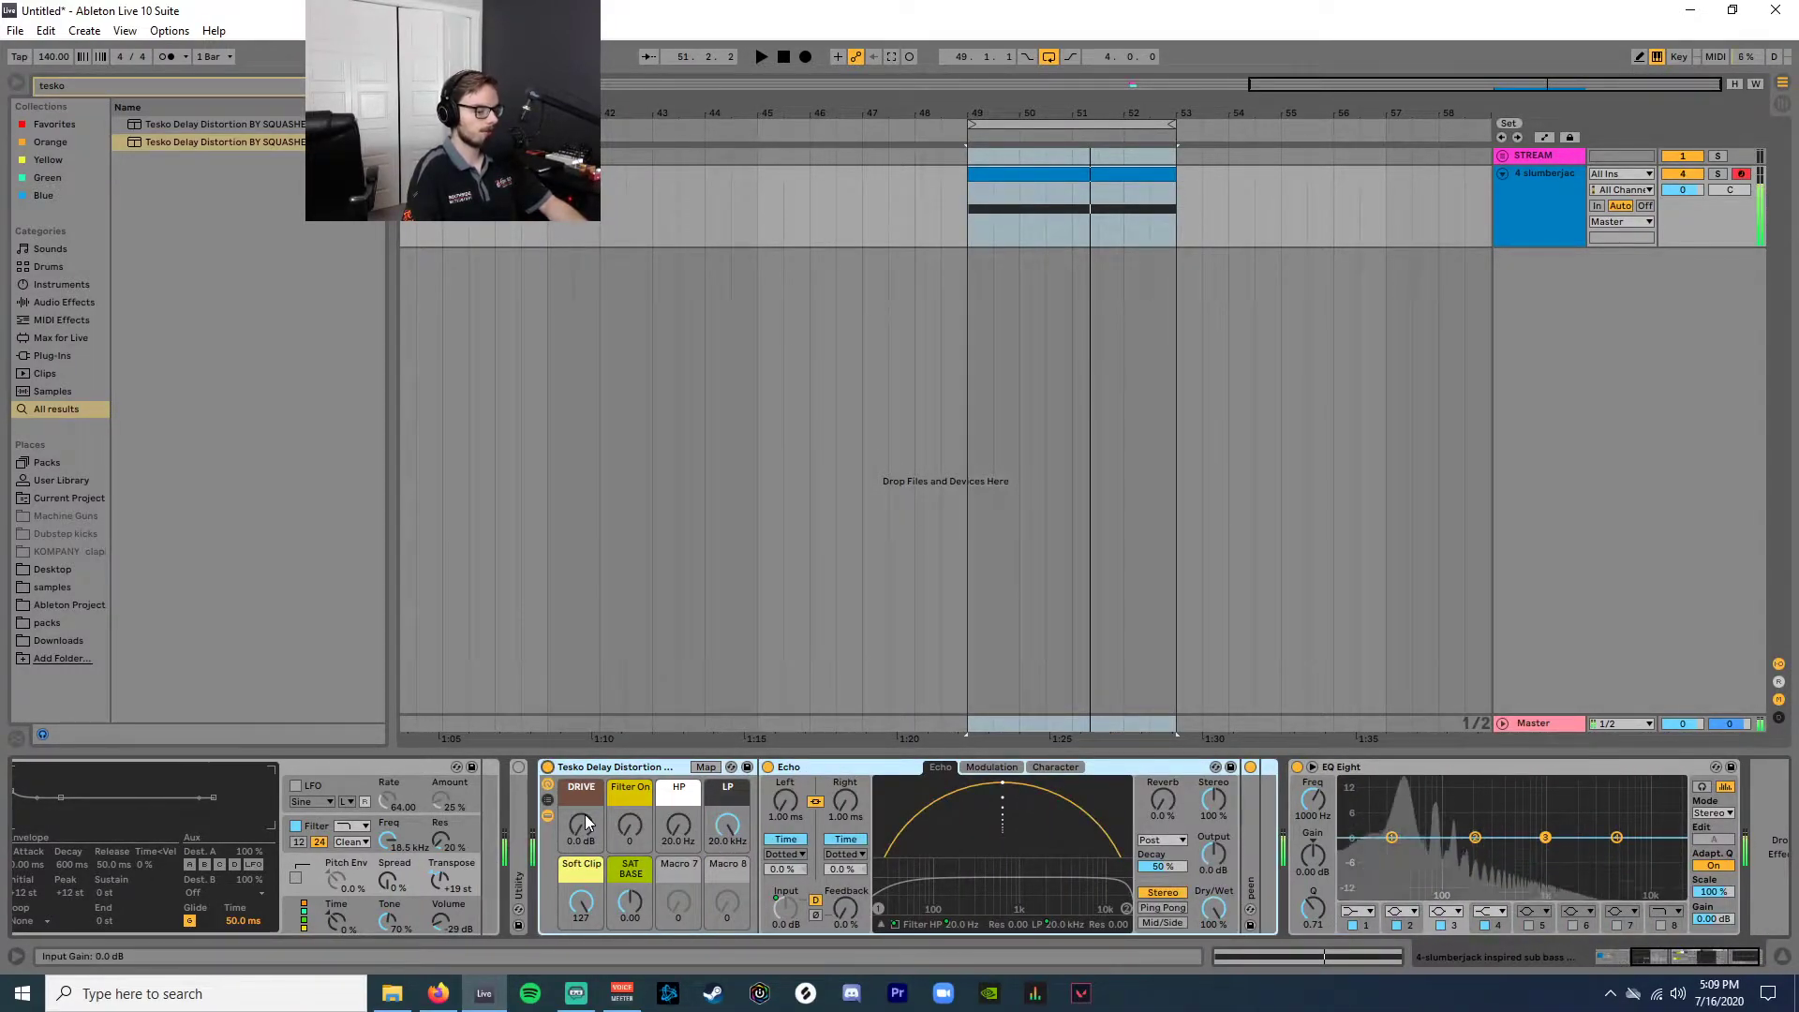
drag(585, 814, 585, 788)
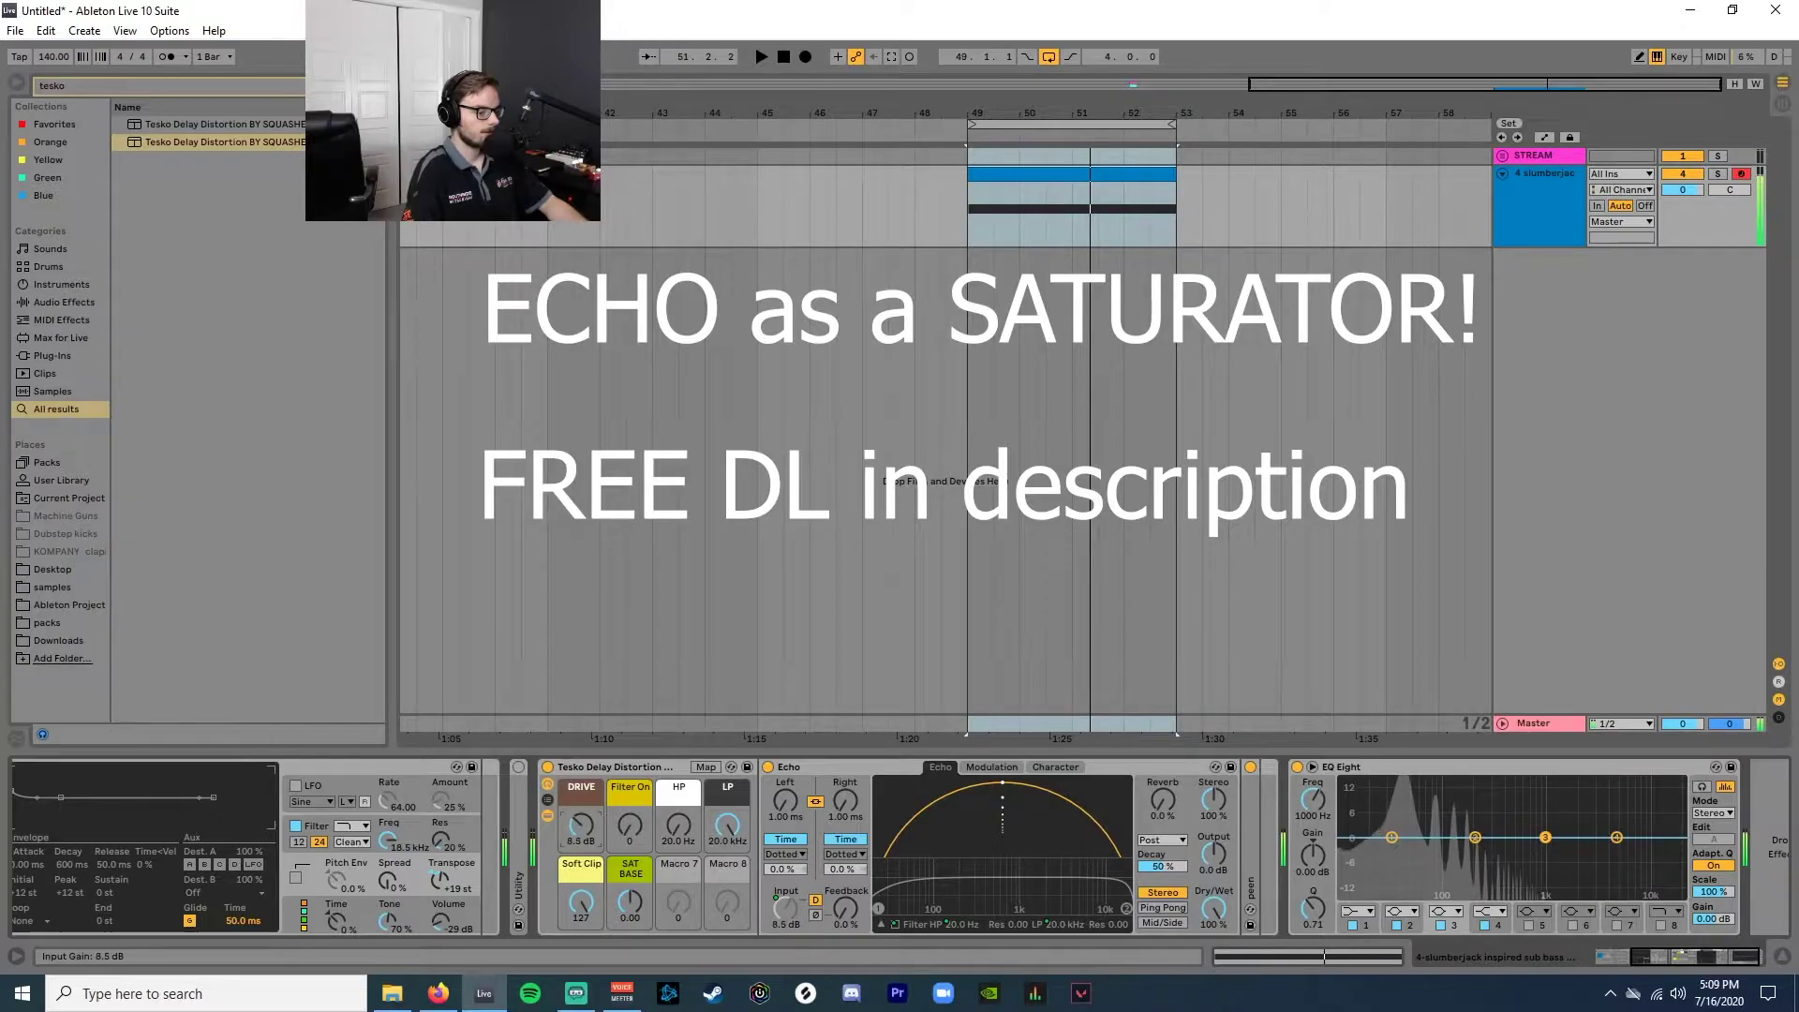
scroll(626, 872, down, 1)
click(574, 766)
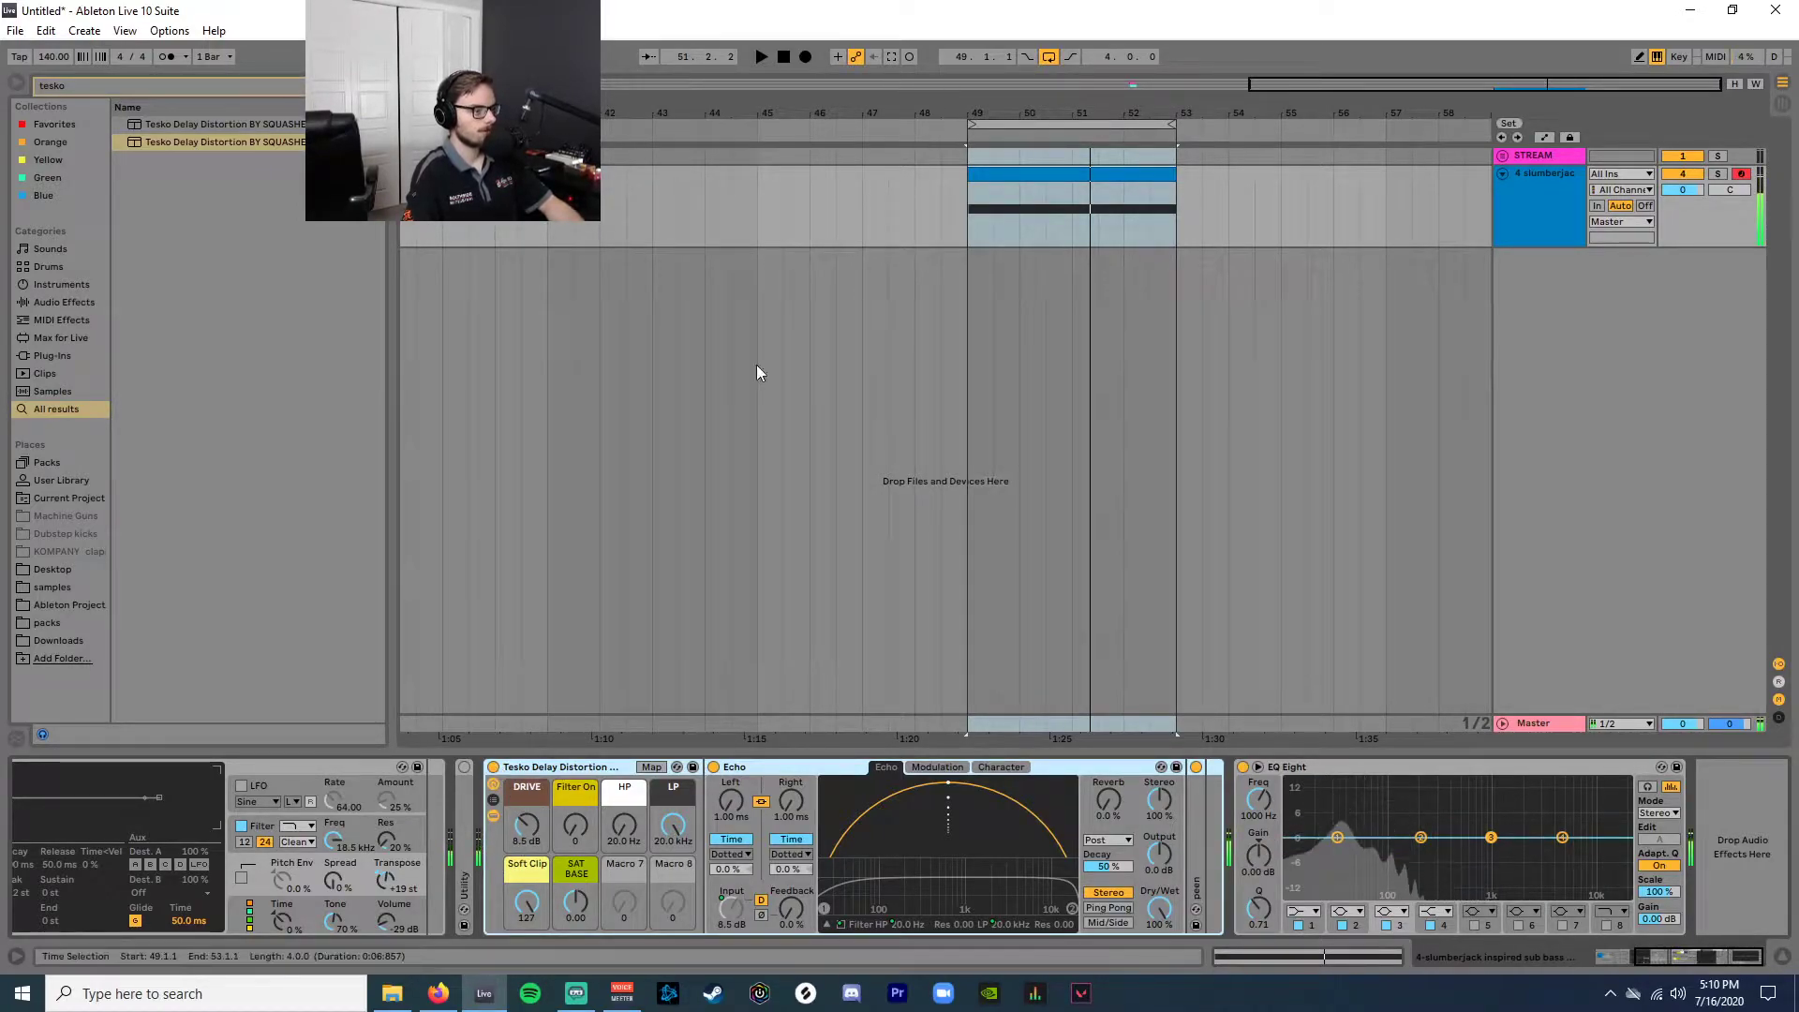
Compare the playing bass with the Tesko Delay Distortion rack bypassed and enabled.
click(494, 767)
key(space)
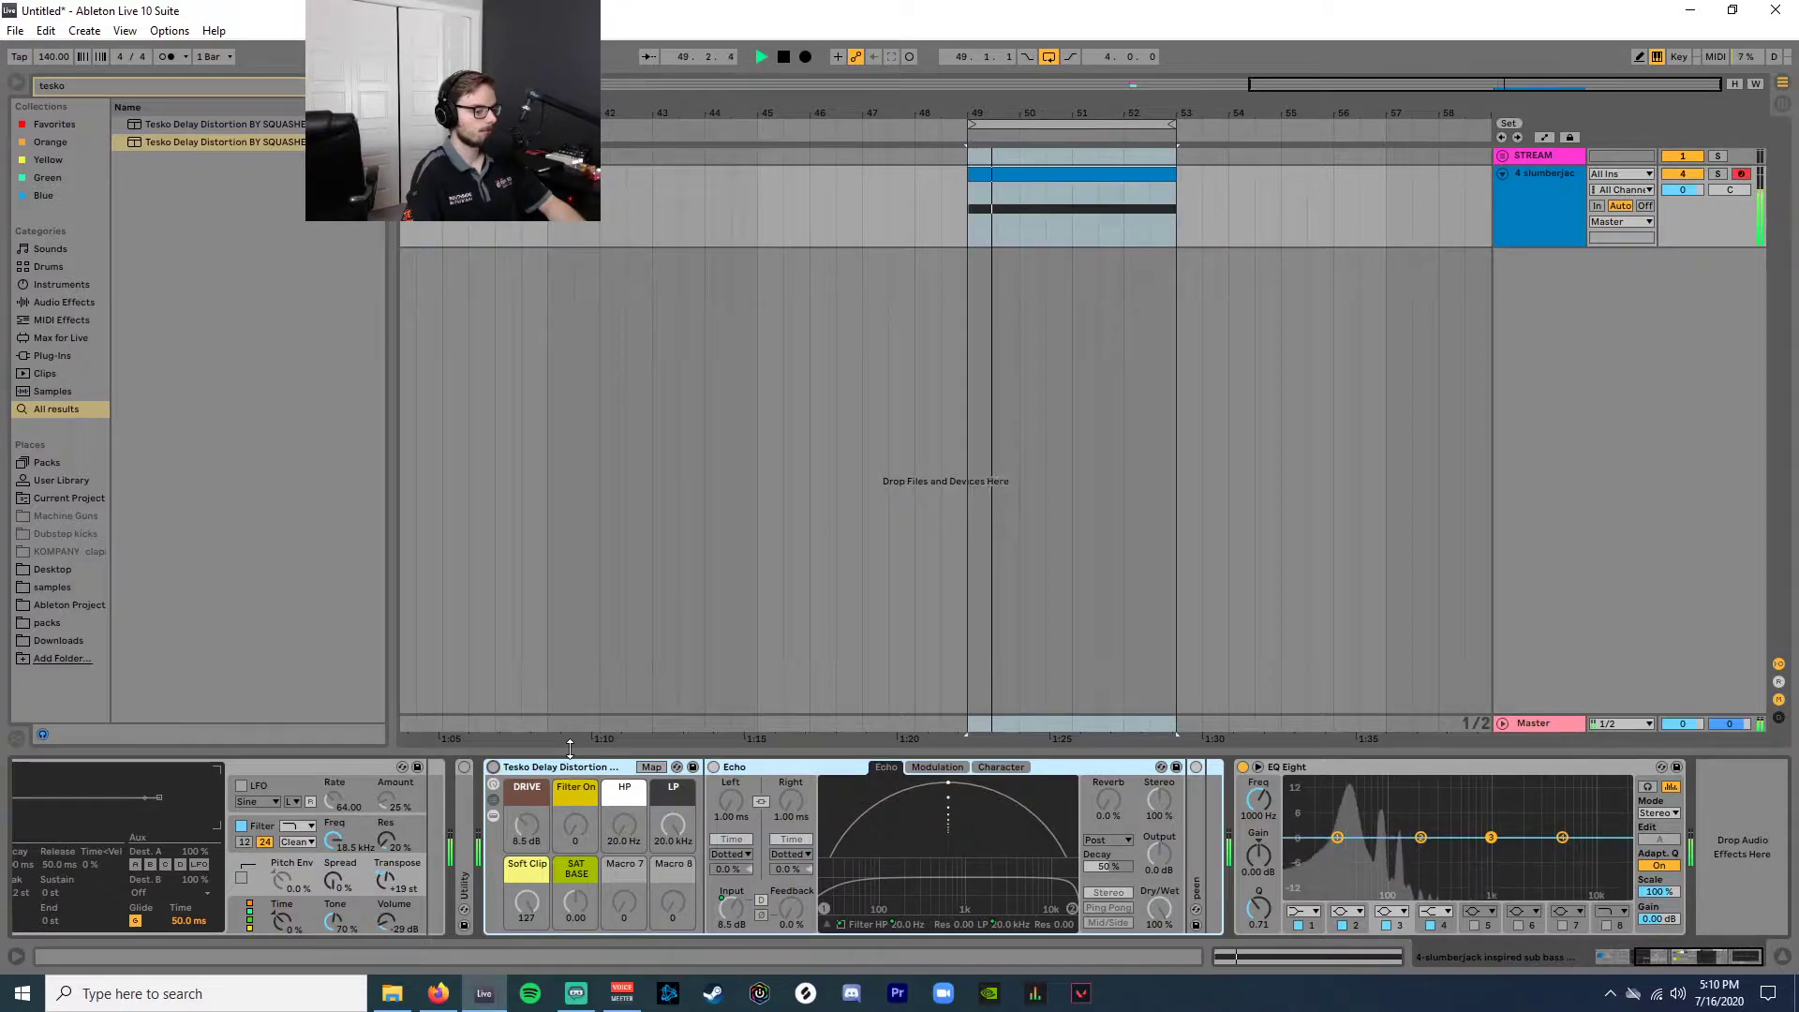
key(space)
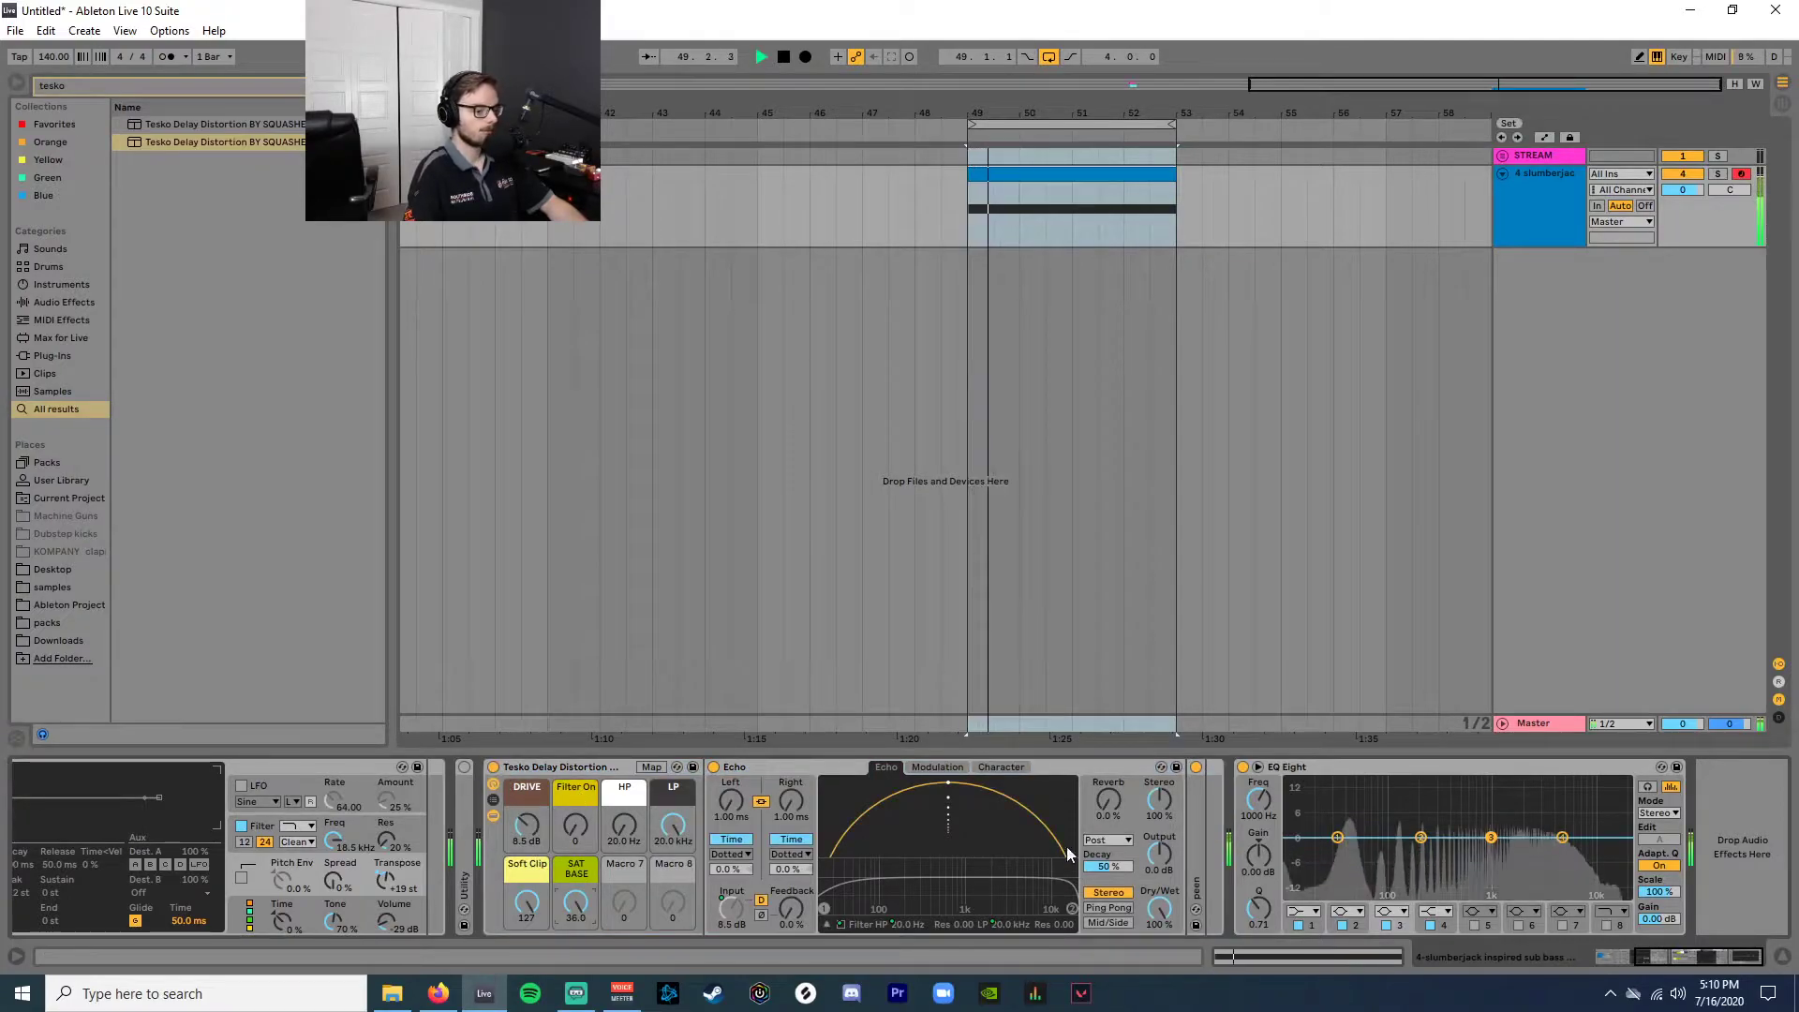
key(space)
key(0)
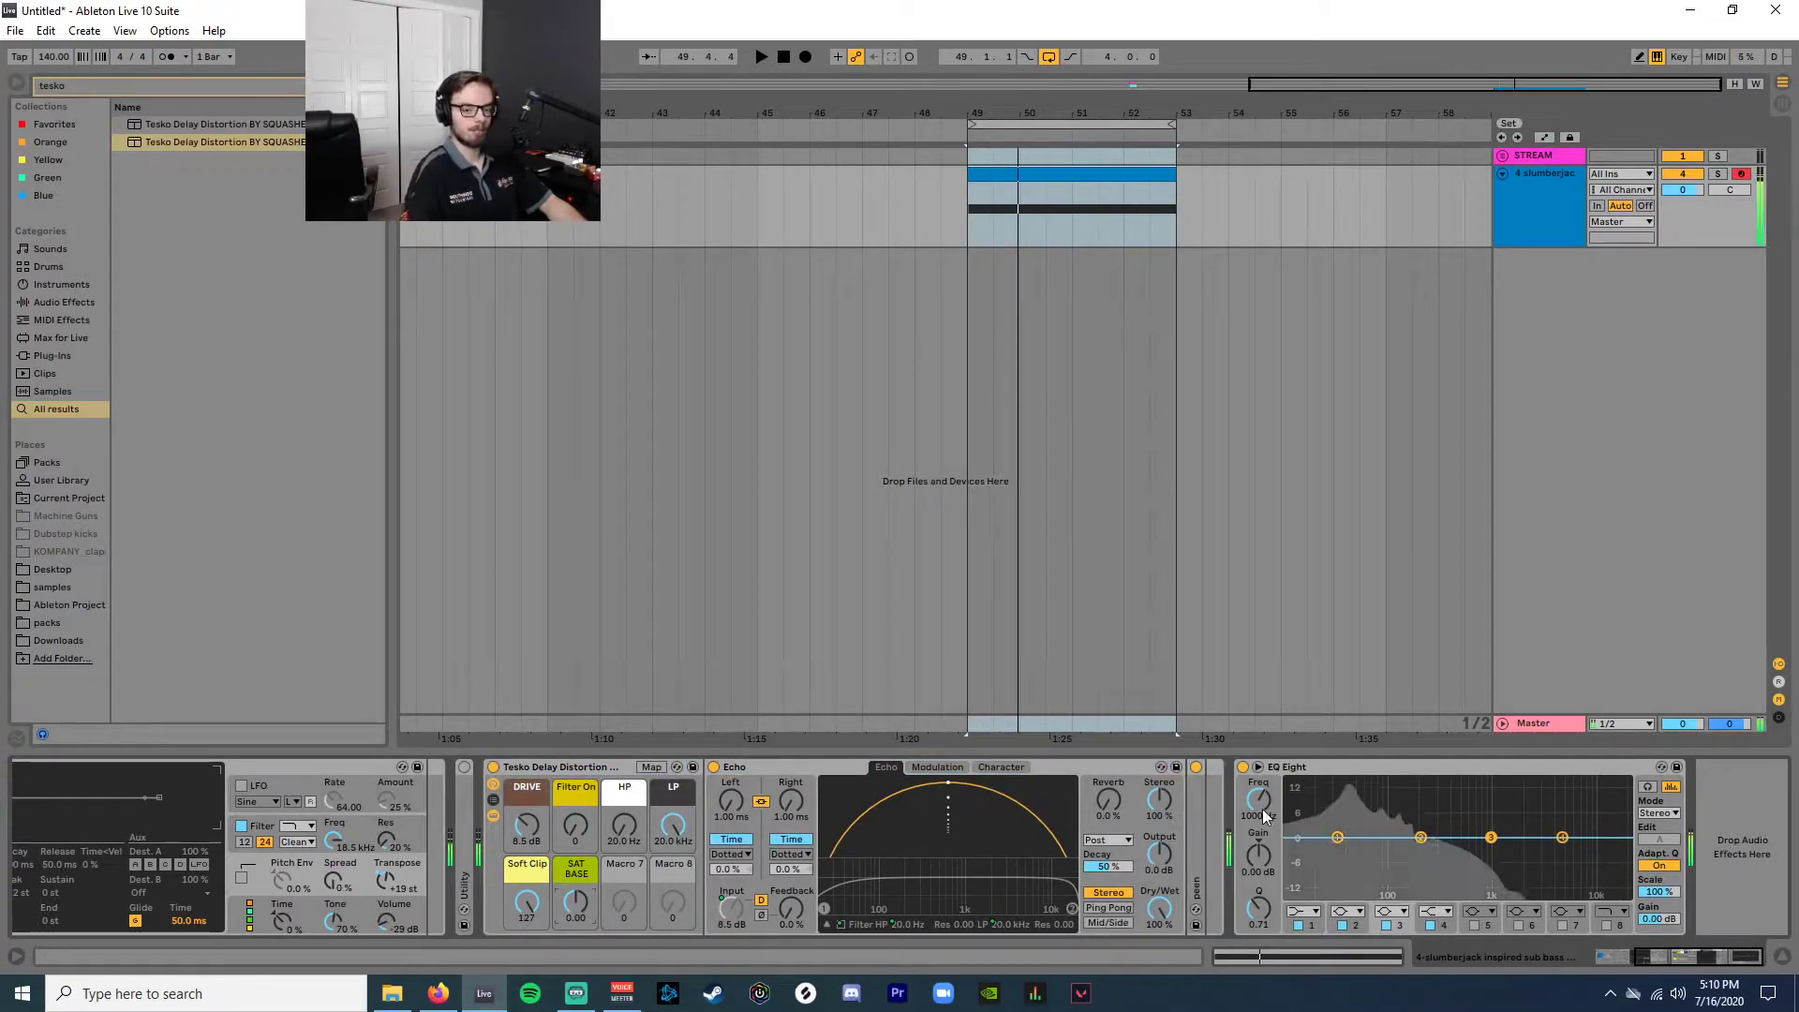
key(space)
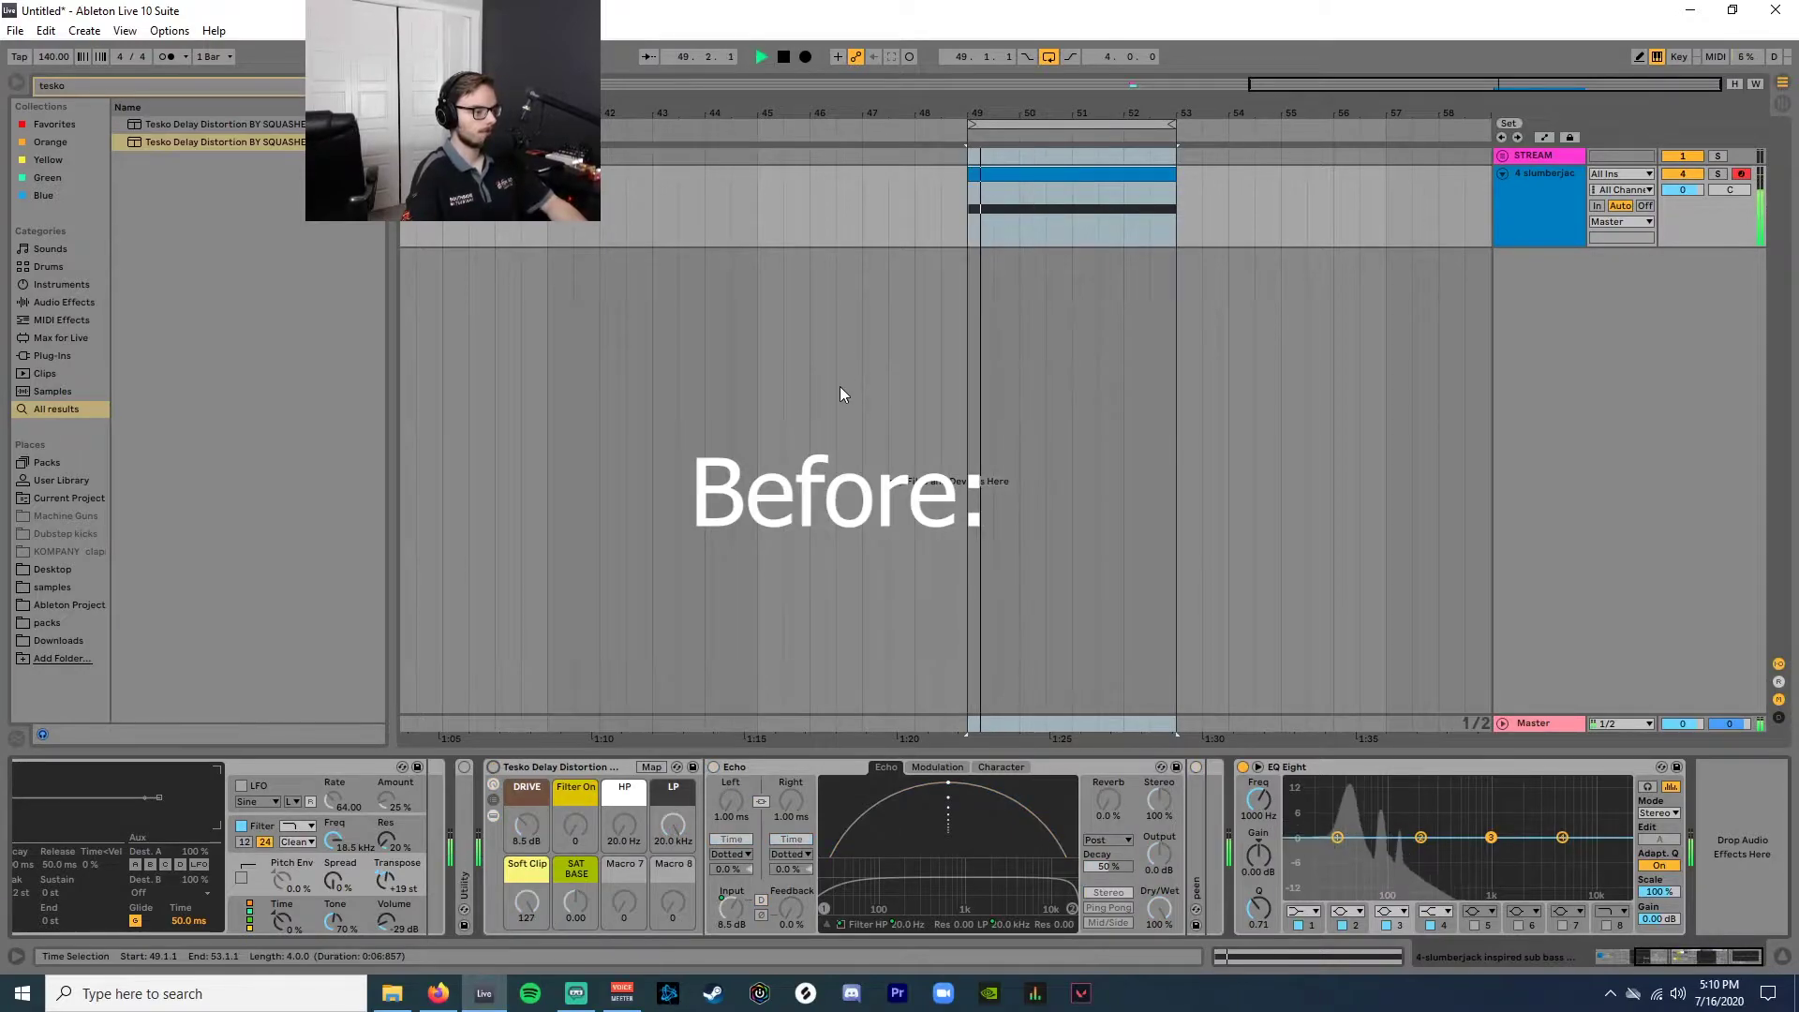
click(494, 768)
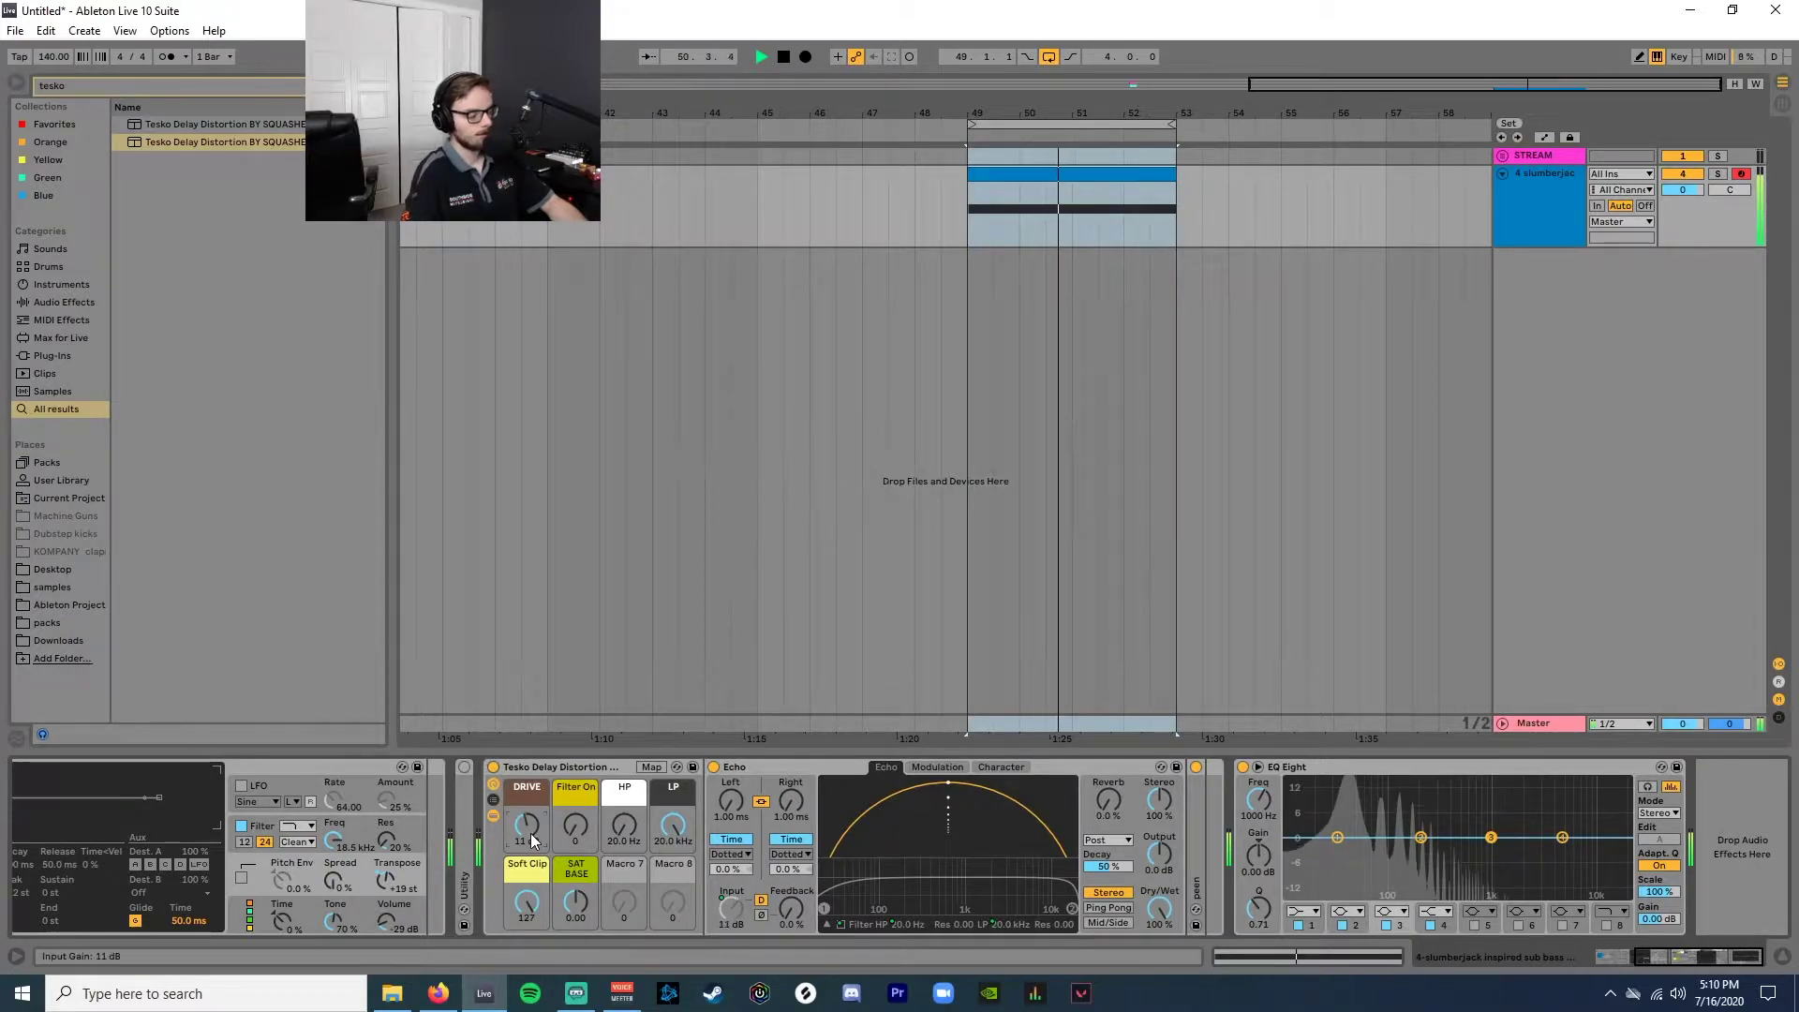
Audition the bass with the Tesko rack's Drive at 25 dB and lower the Drive to 9.1 dB.
drag(527, 828, 527, 765)
key(space)
key(space)
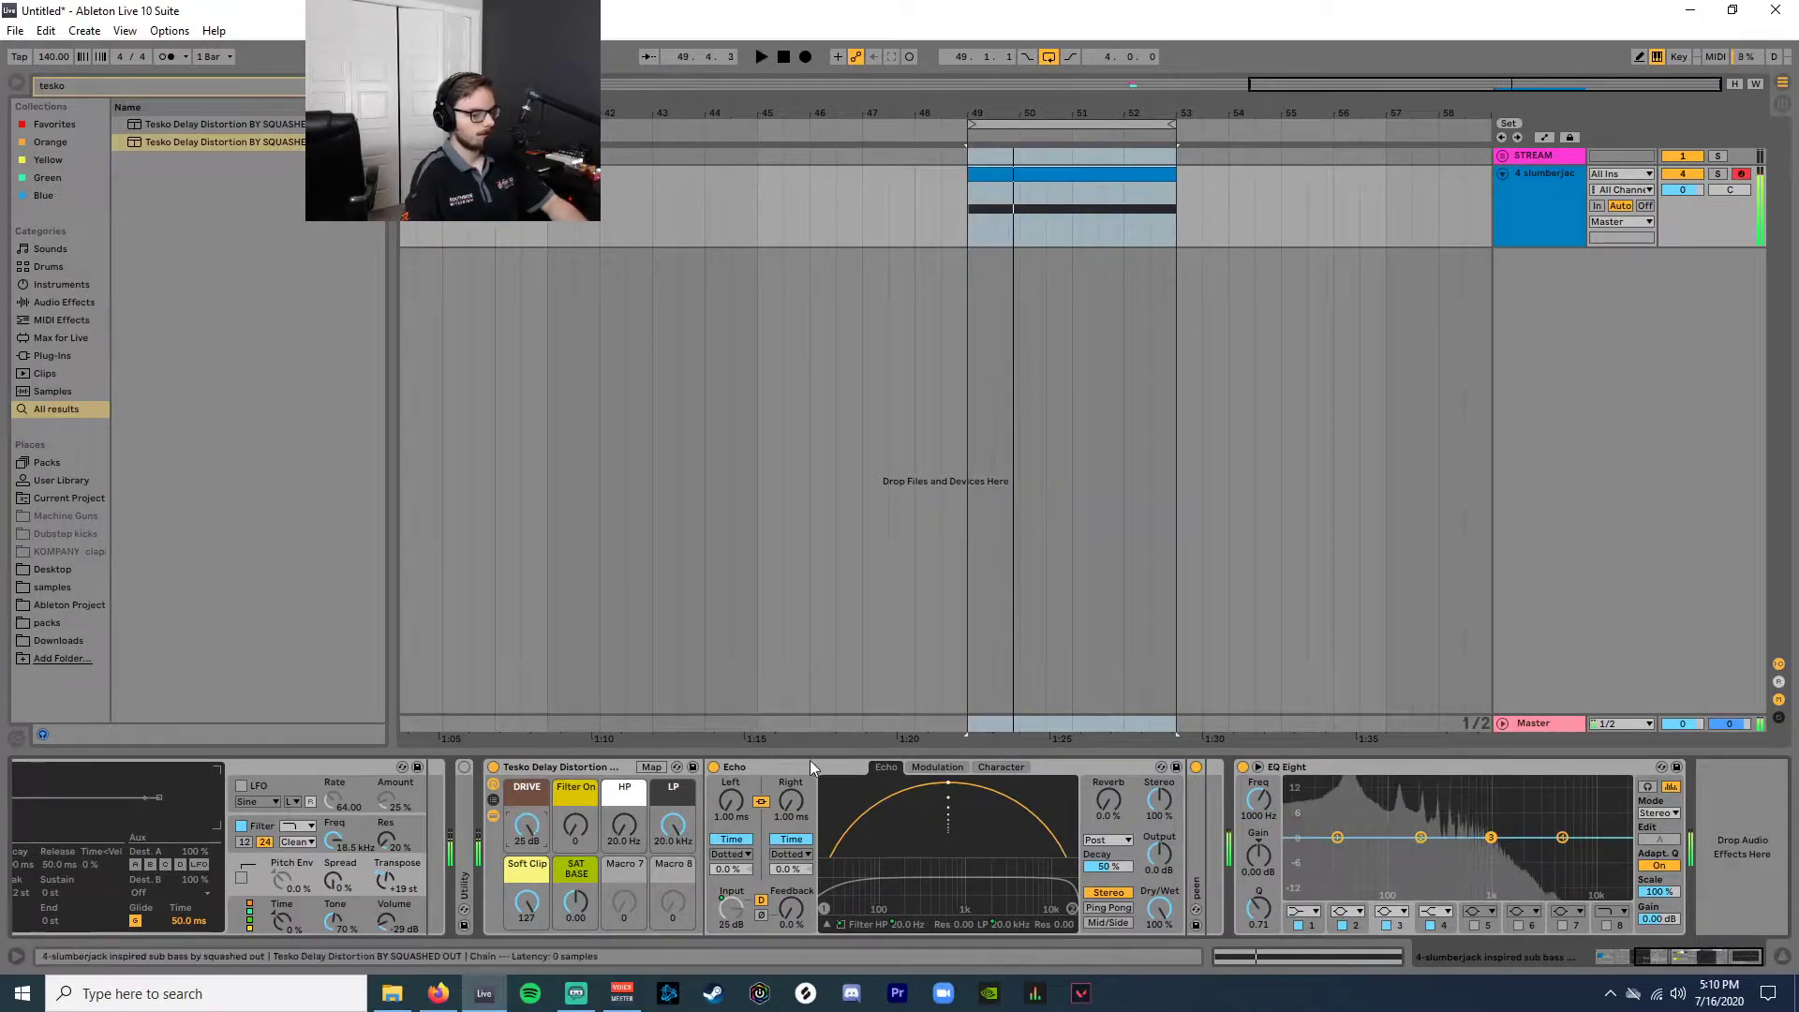
key(space)
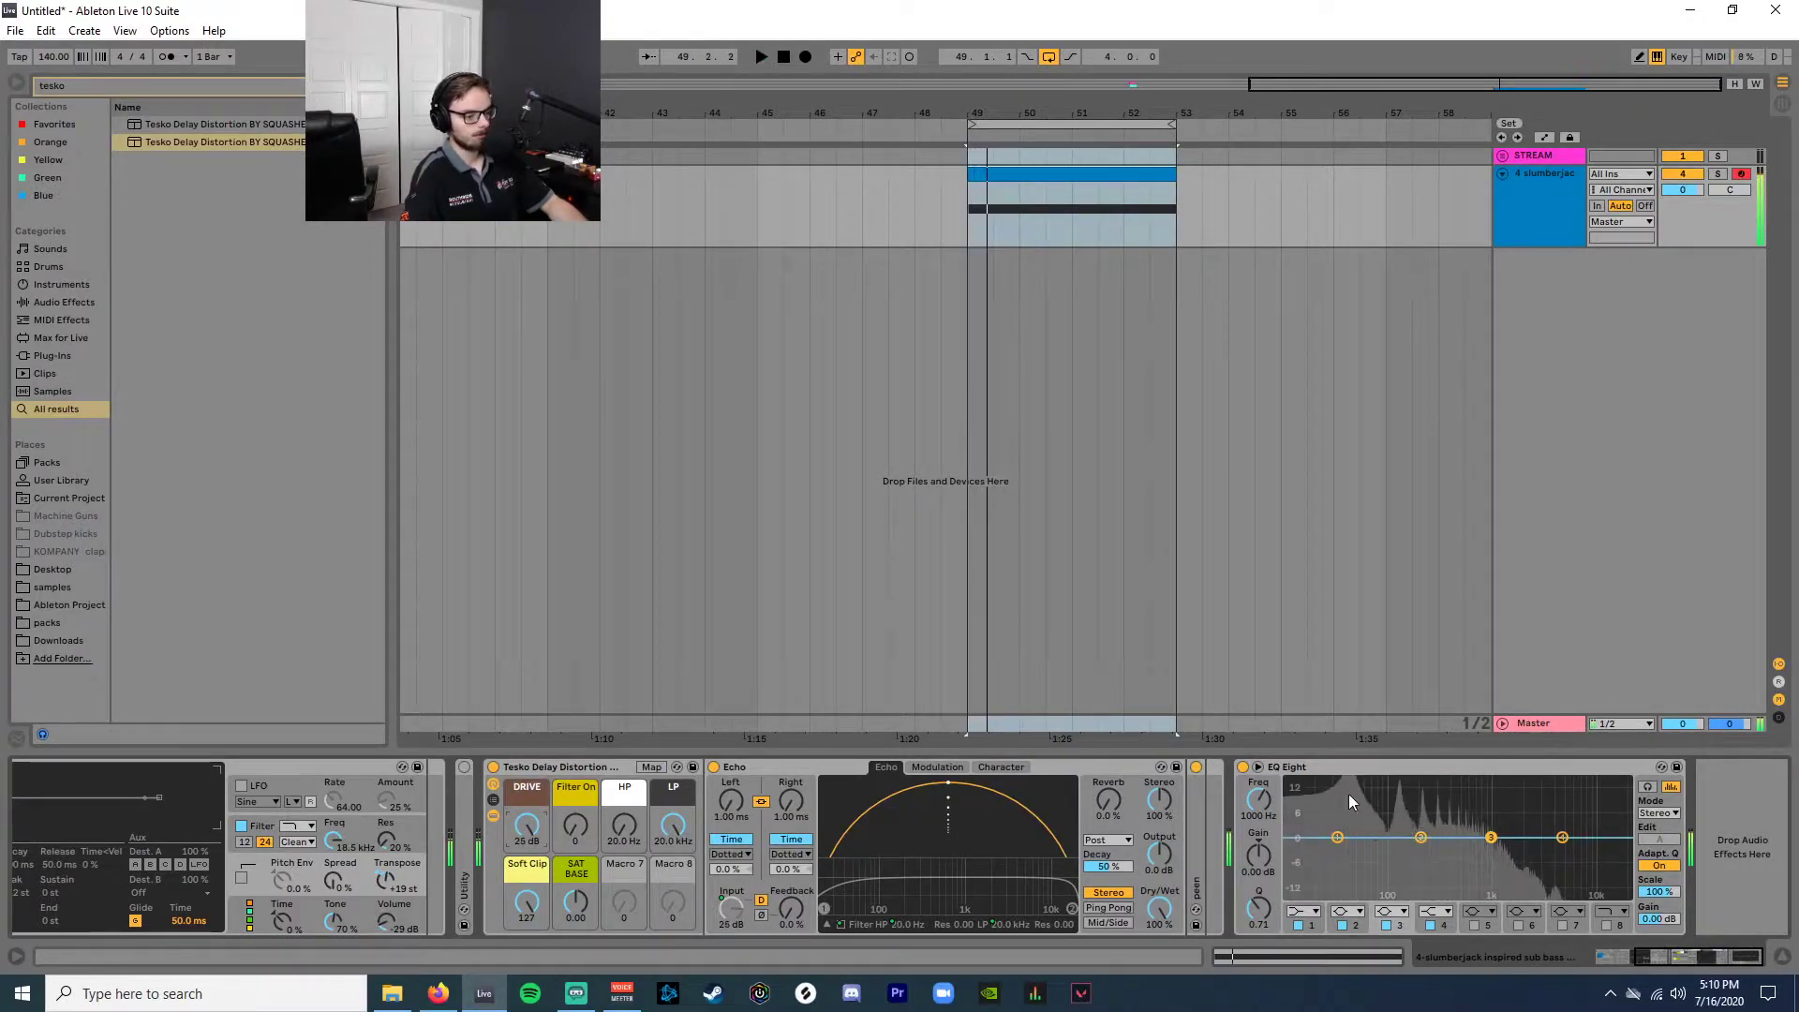
drag(527, 825, 538, 834)
key(space)
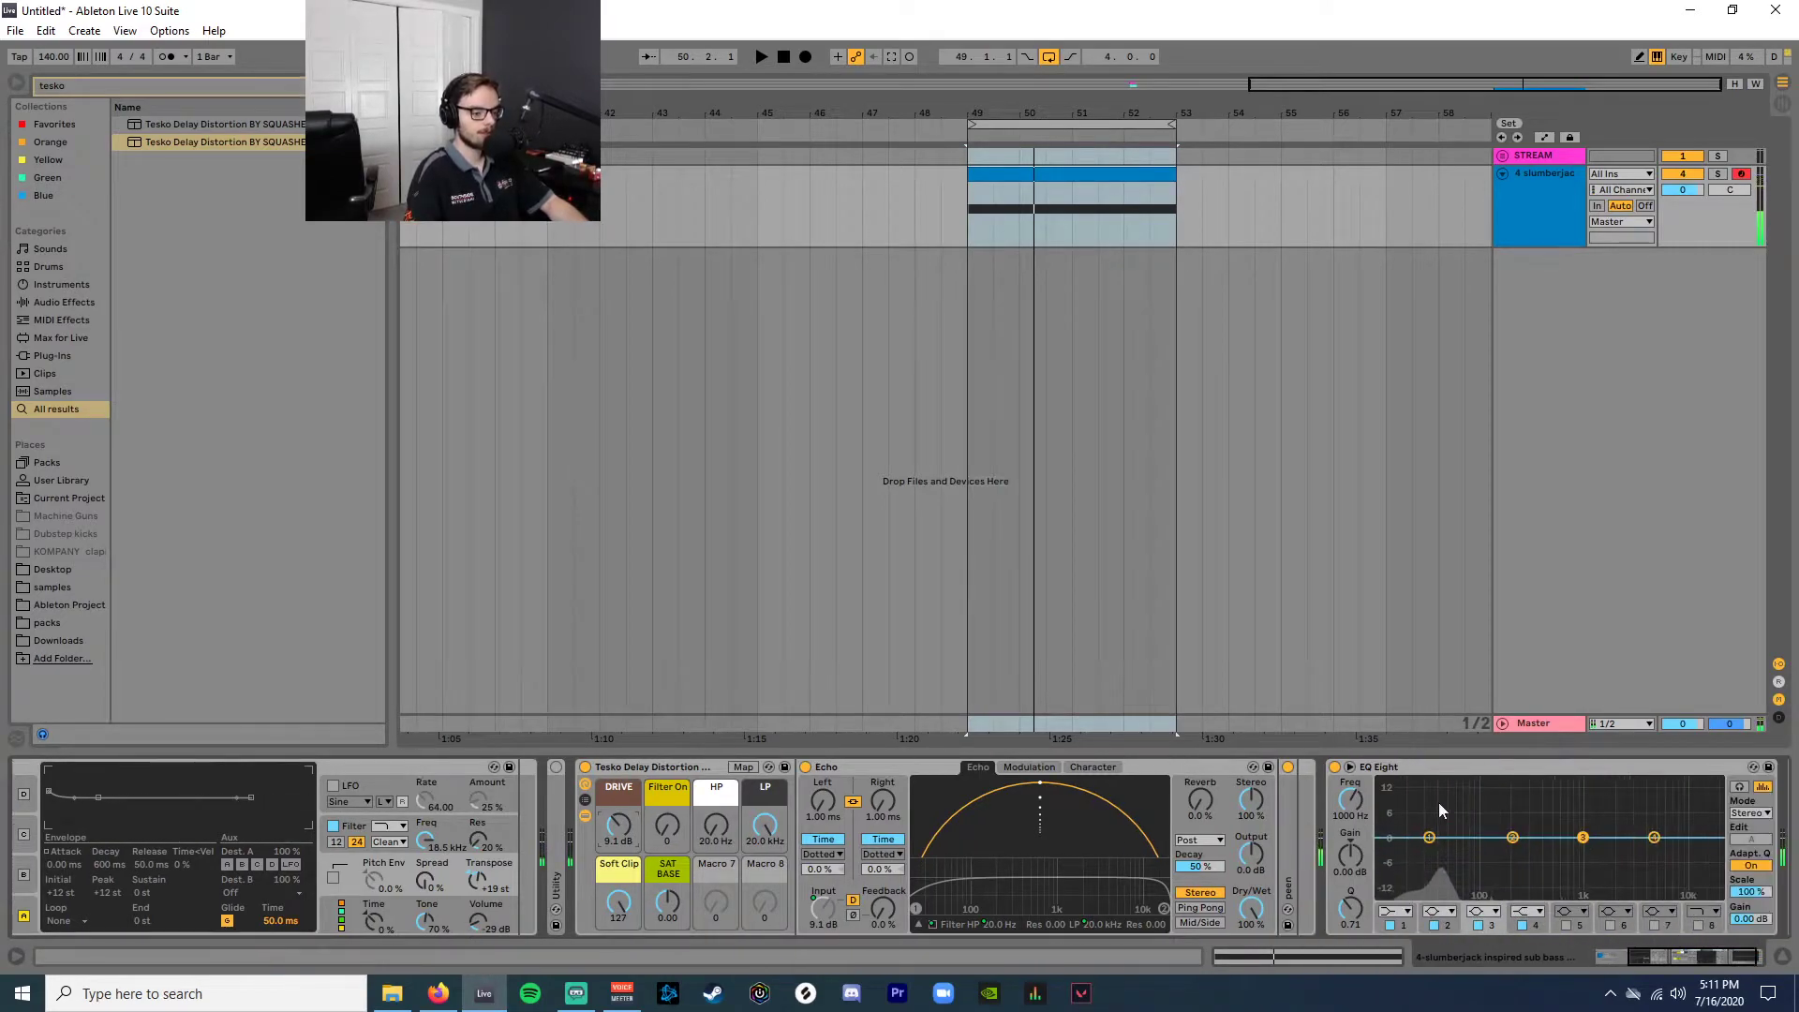
Show EQ Eight's enlarged spectrum display and select the octave chain in the sub bass instrument rack.
click(1349, 768)
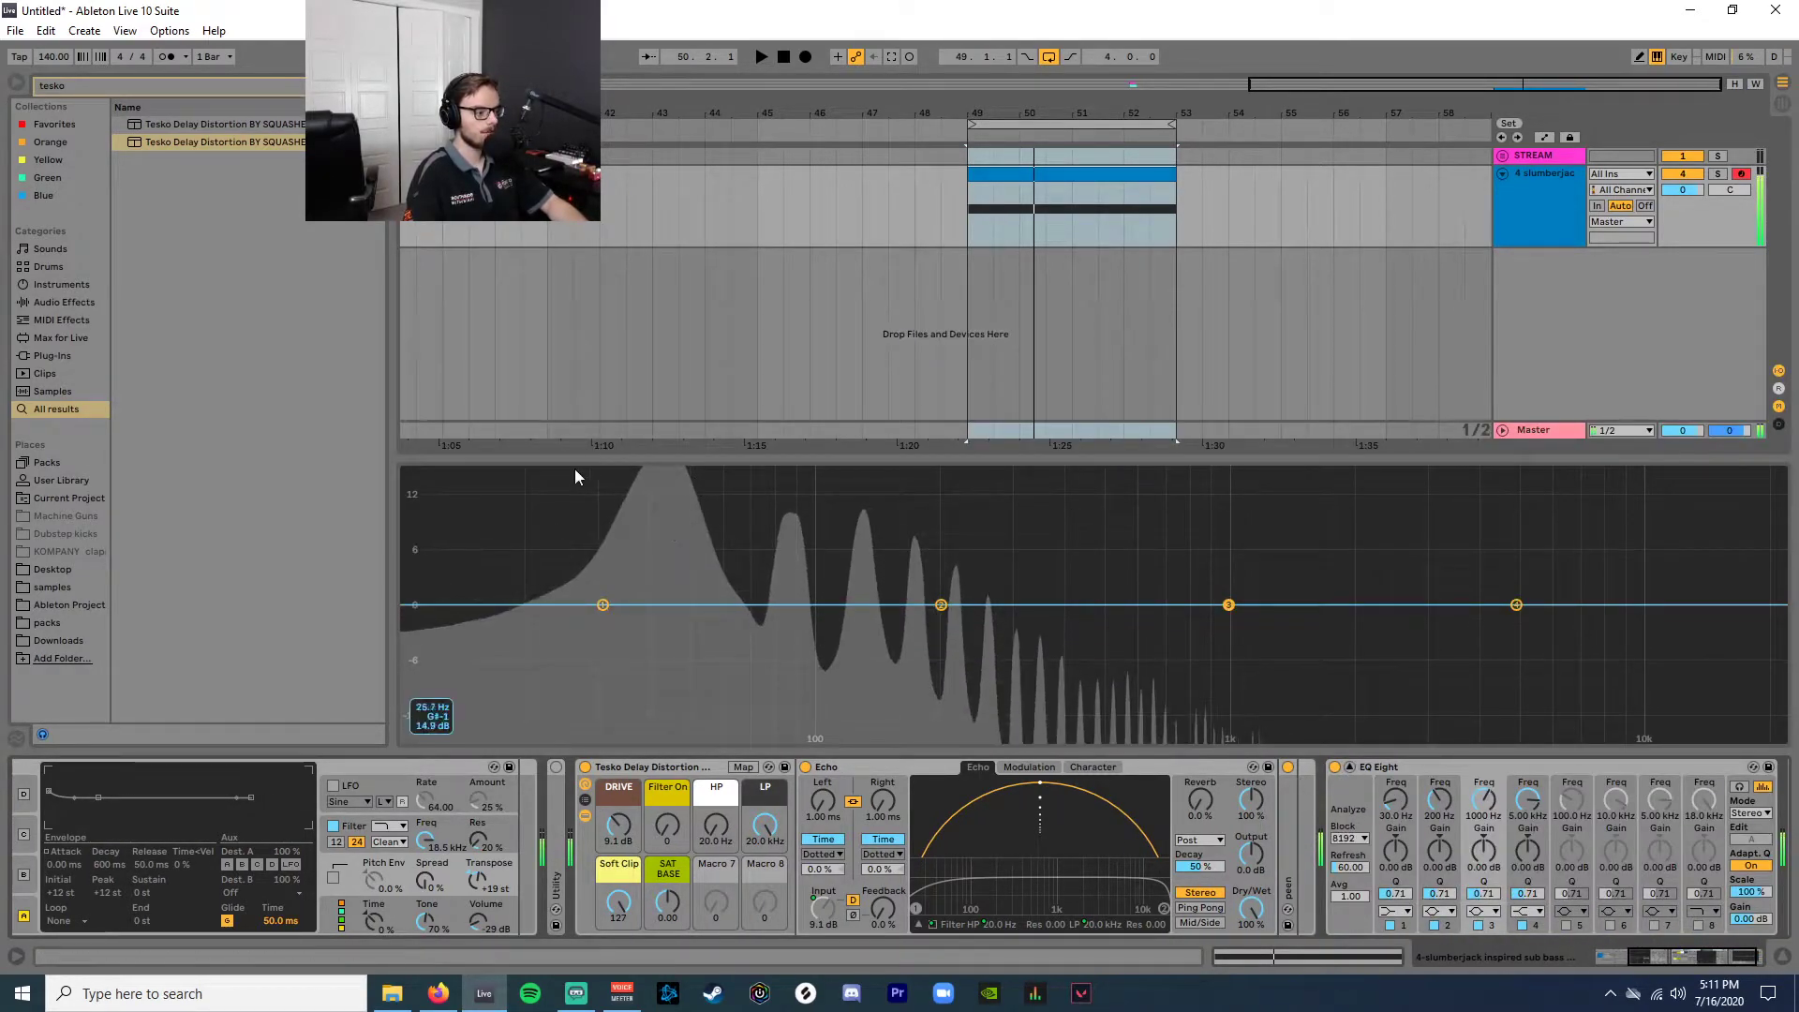
scroll(553, 848, up, 4)
scroll(553, 845, up, 2)
click(70, 829)
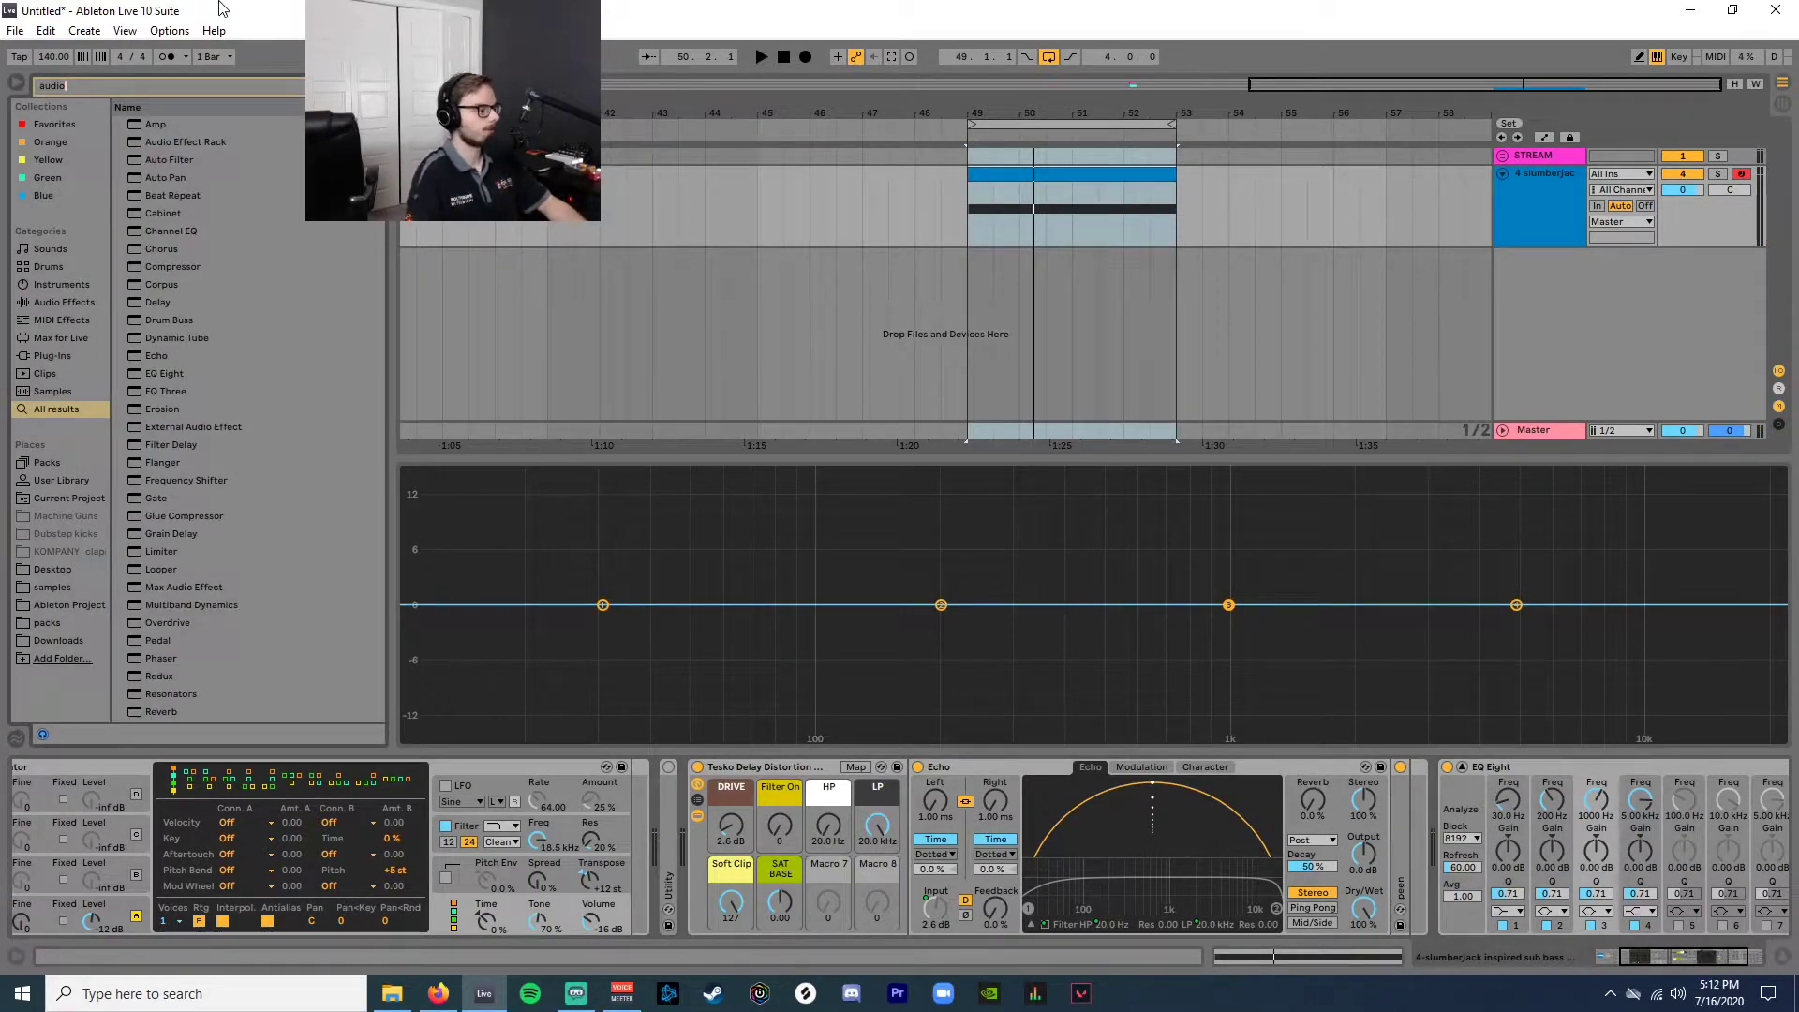
Insert an Audio Effect Rack between the Tesko rack and EQ Eight, with chains named "HECK" and "fundamentls".
drag(169, 142, 1439, 867)
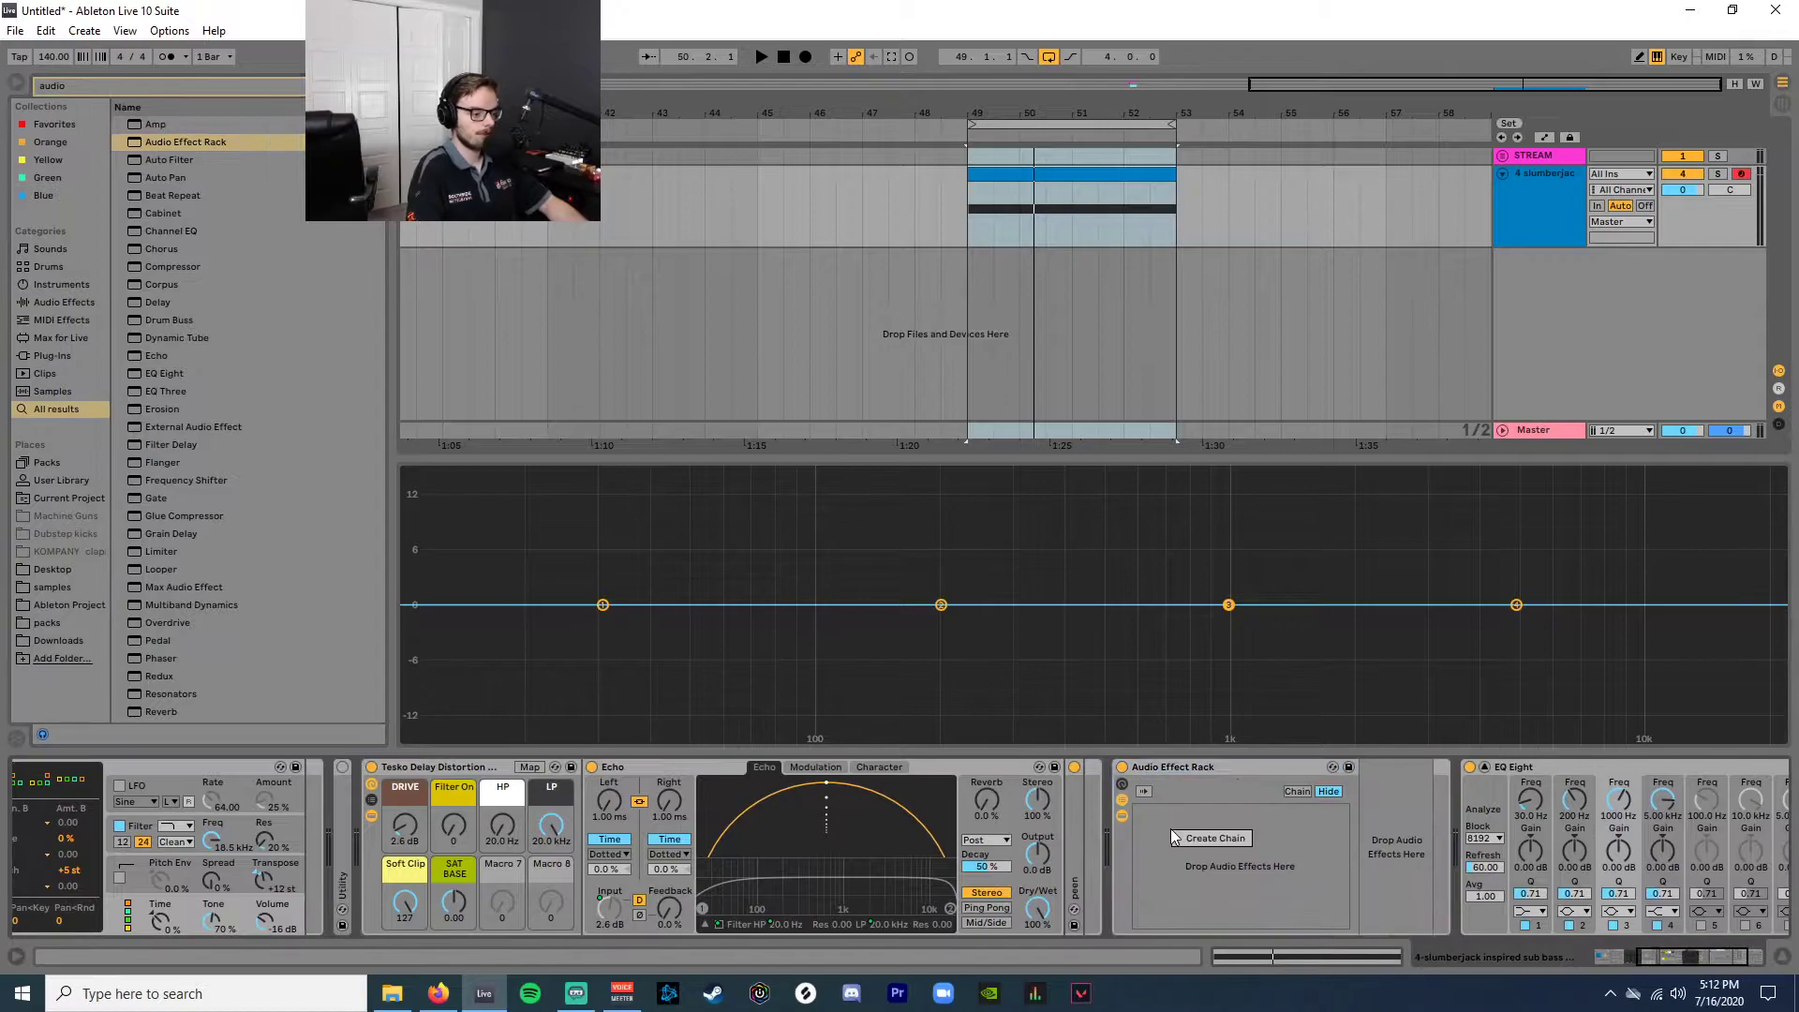
click(1216, 836)
text(fun)
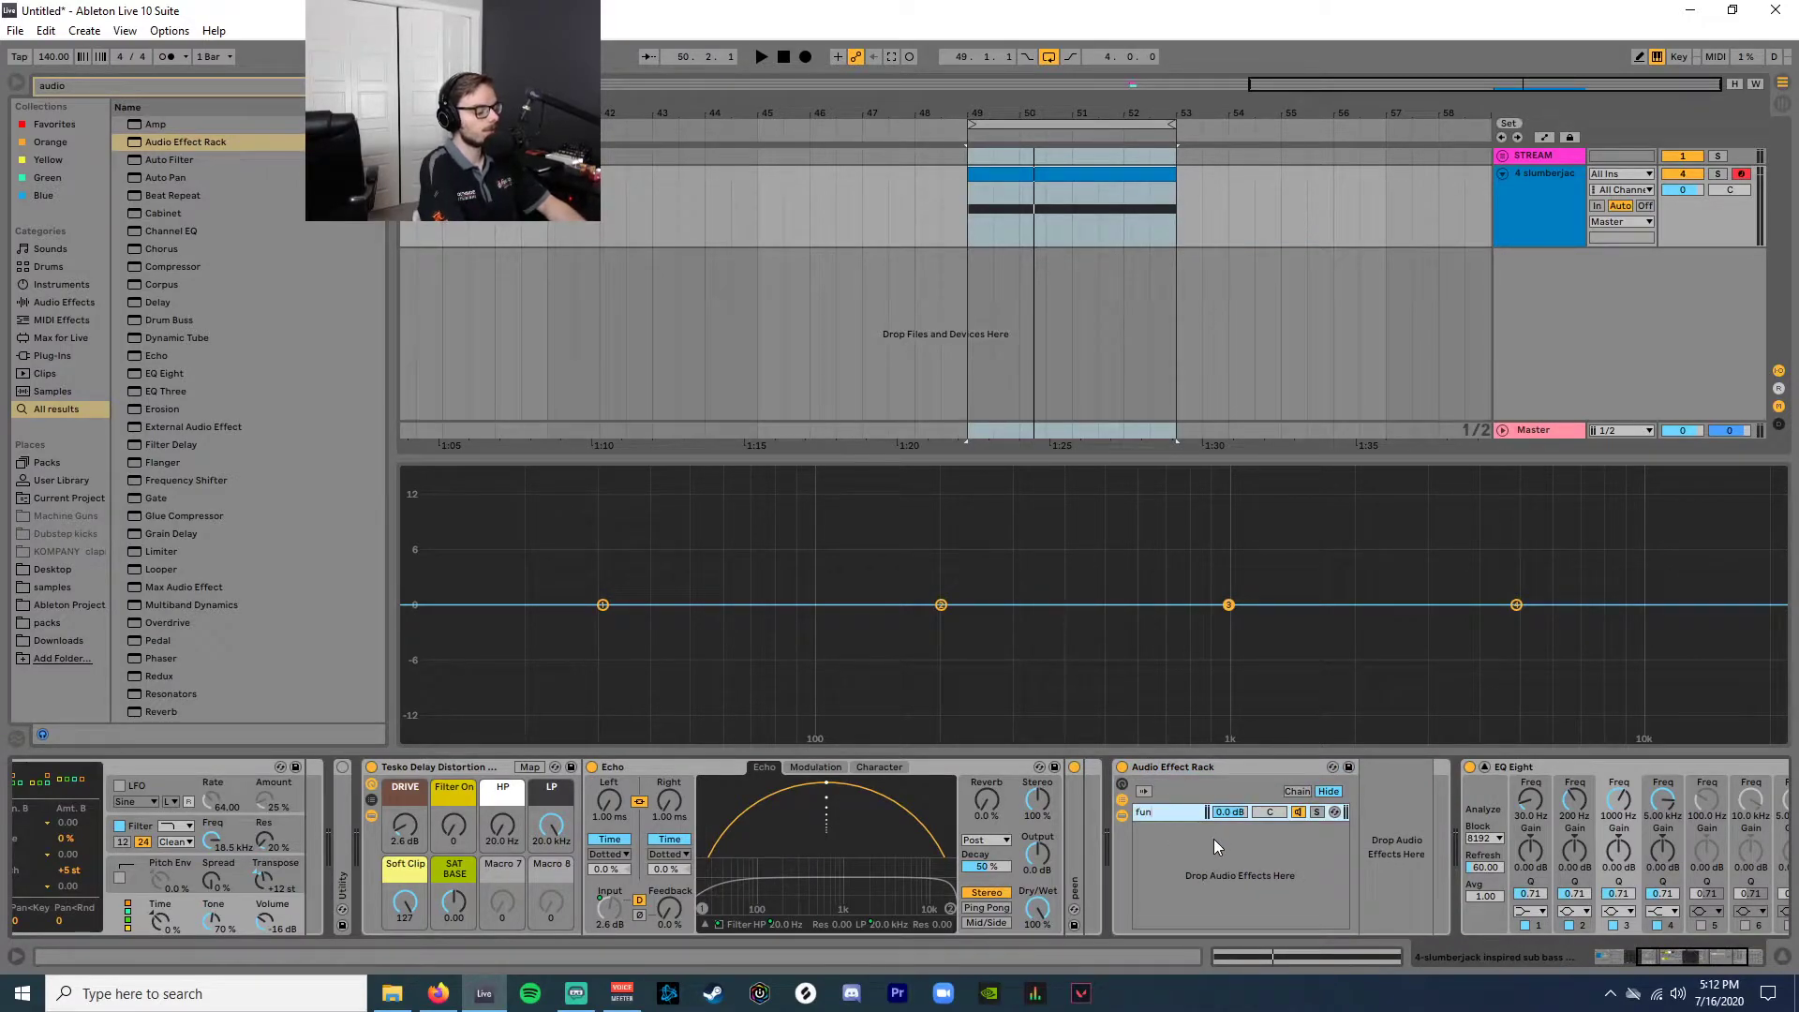
text(damentls)
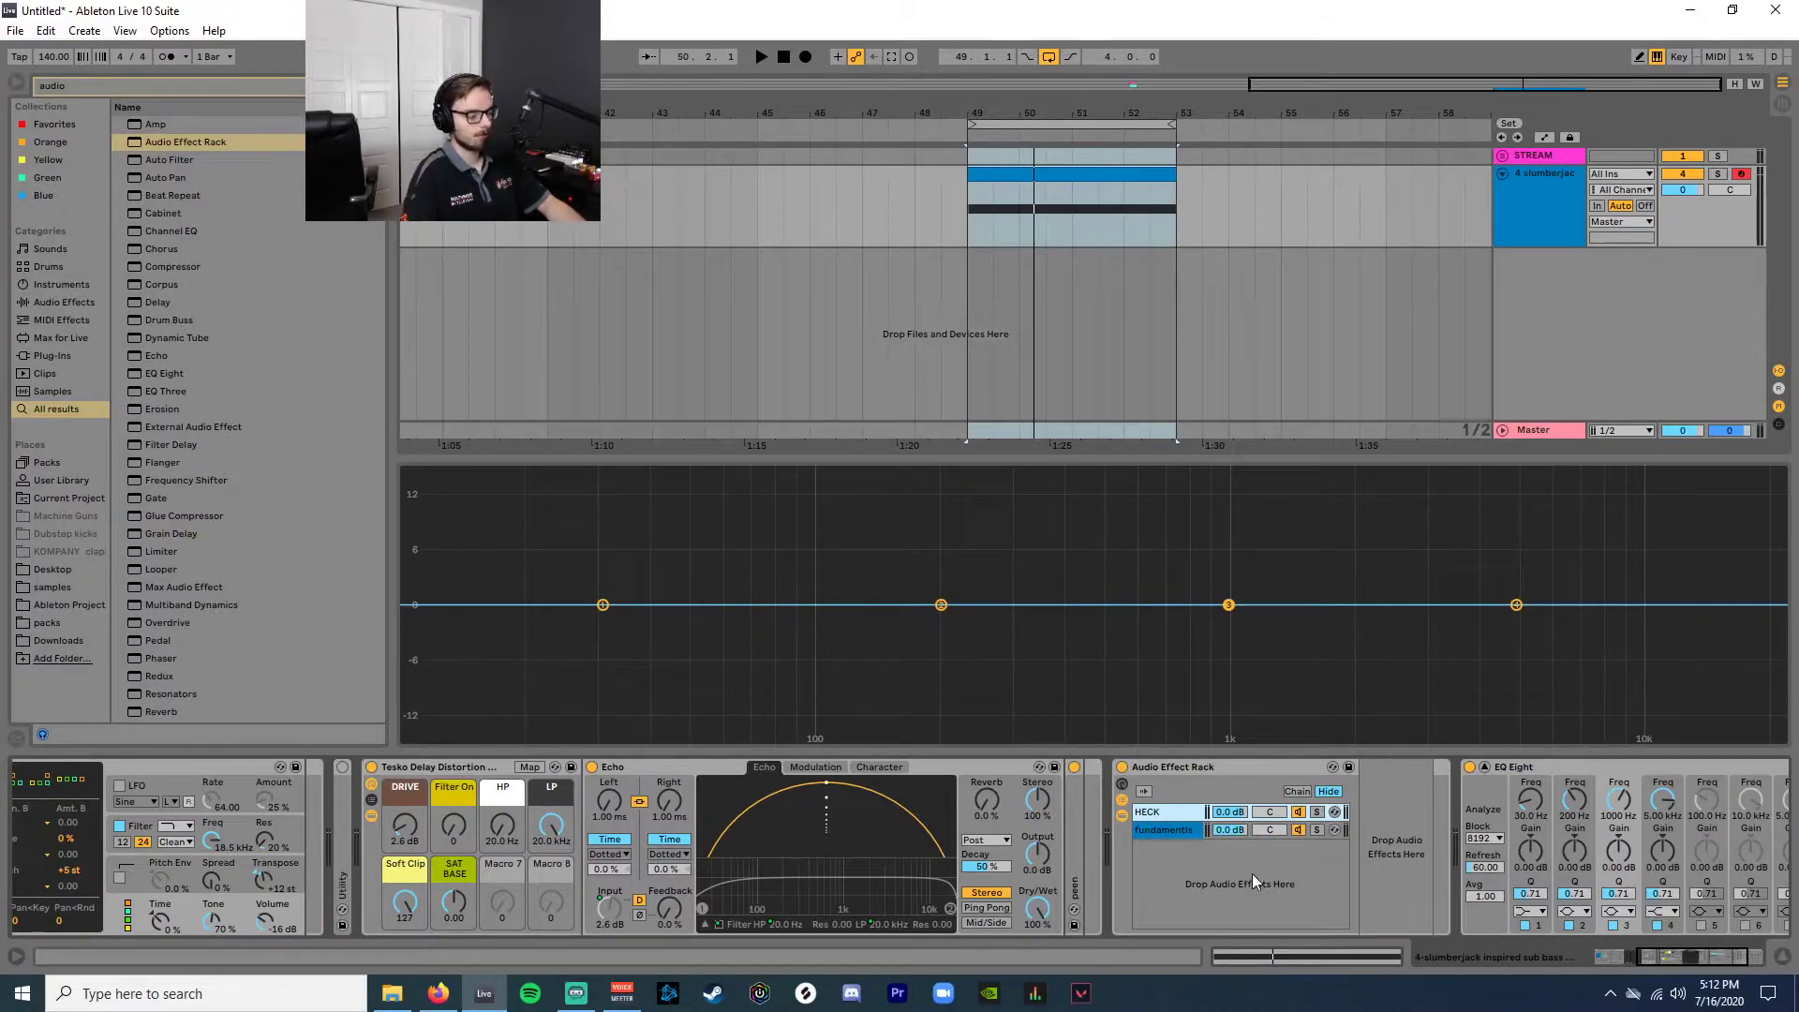
Add an EQ Eight to the HECK chain and set its first band to a low cut at 199 Hz.
scroll(1252, 873, down, 2)
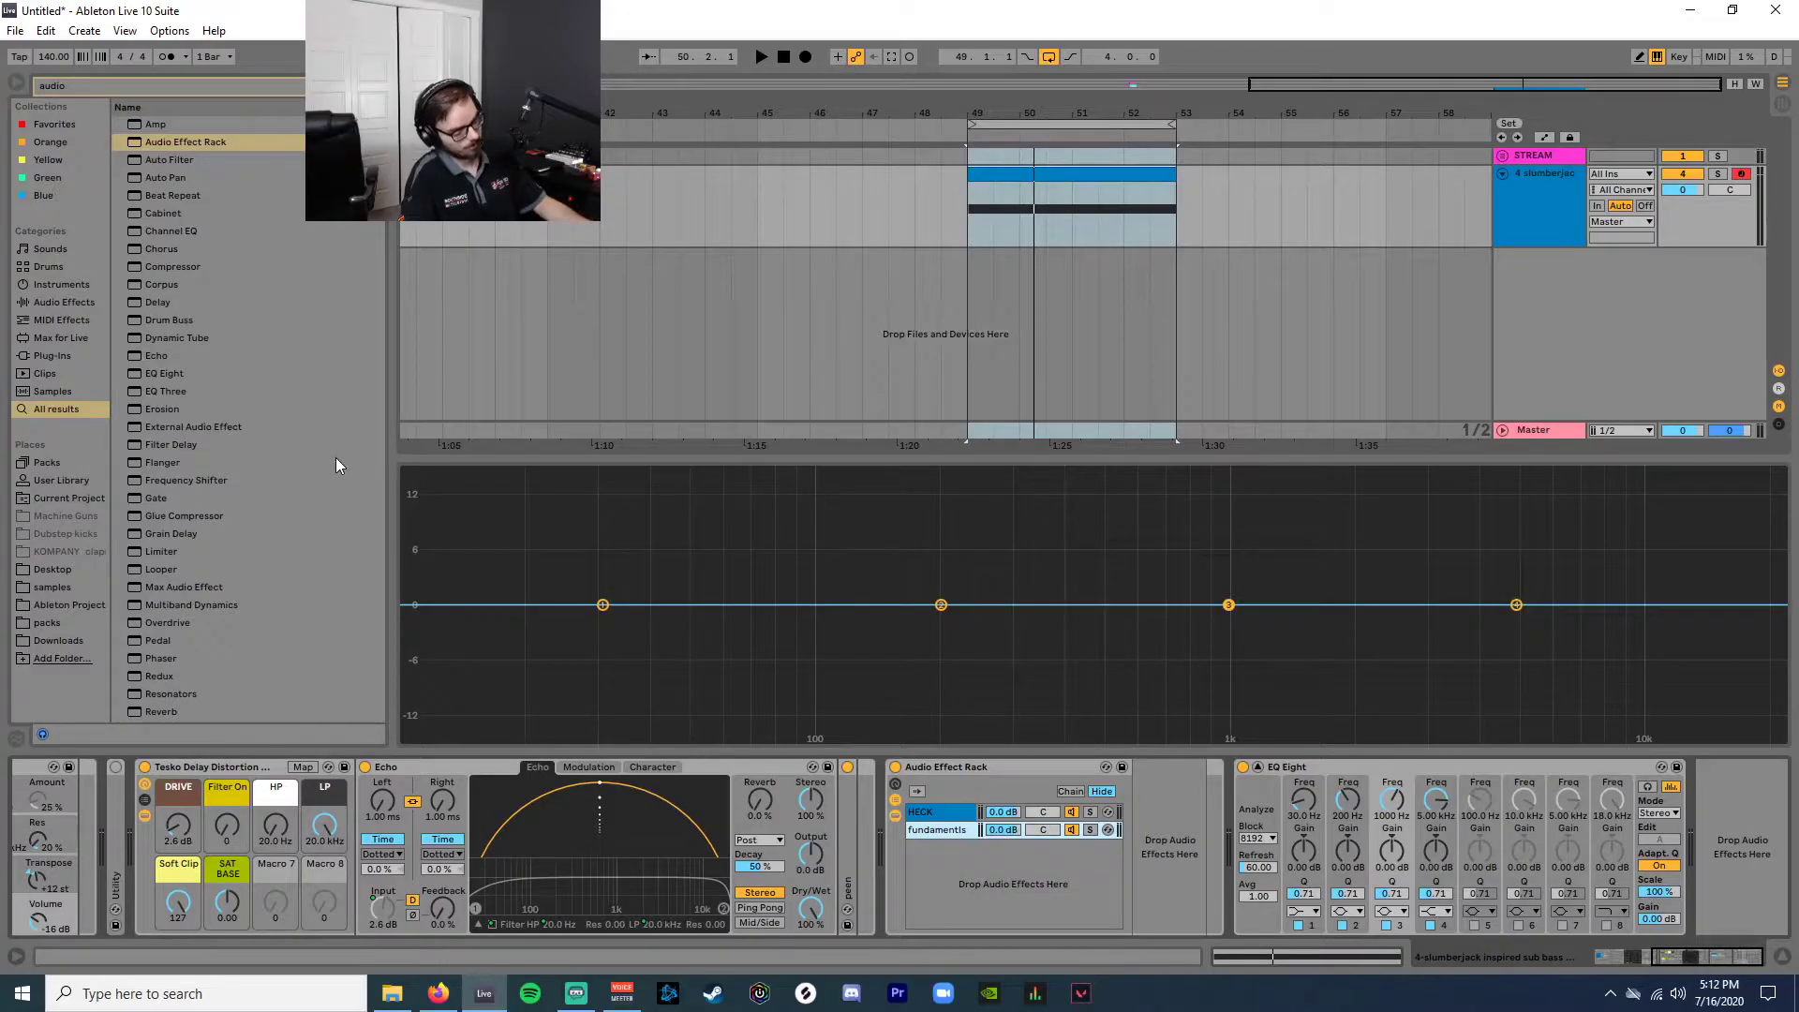
key(ctrl+f)
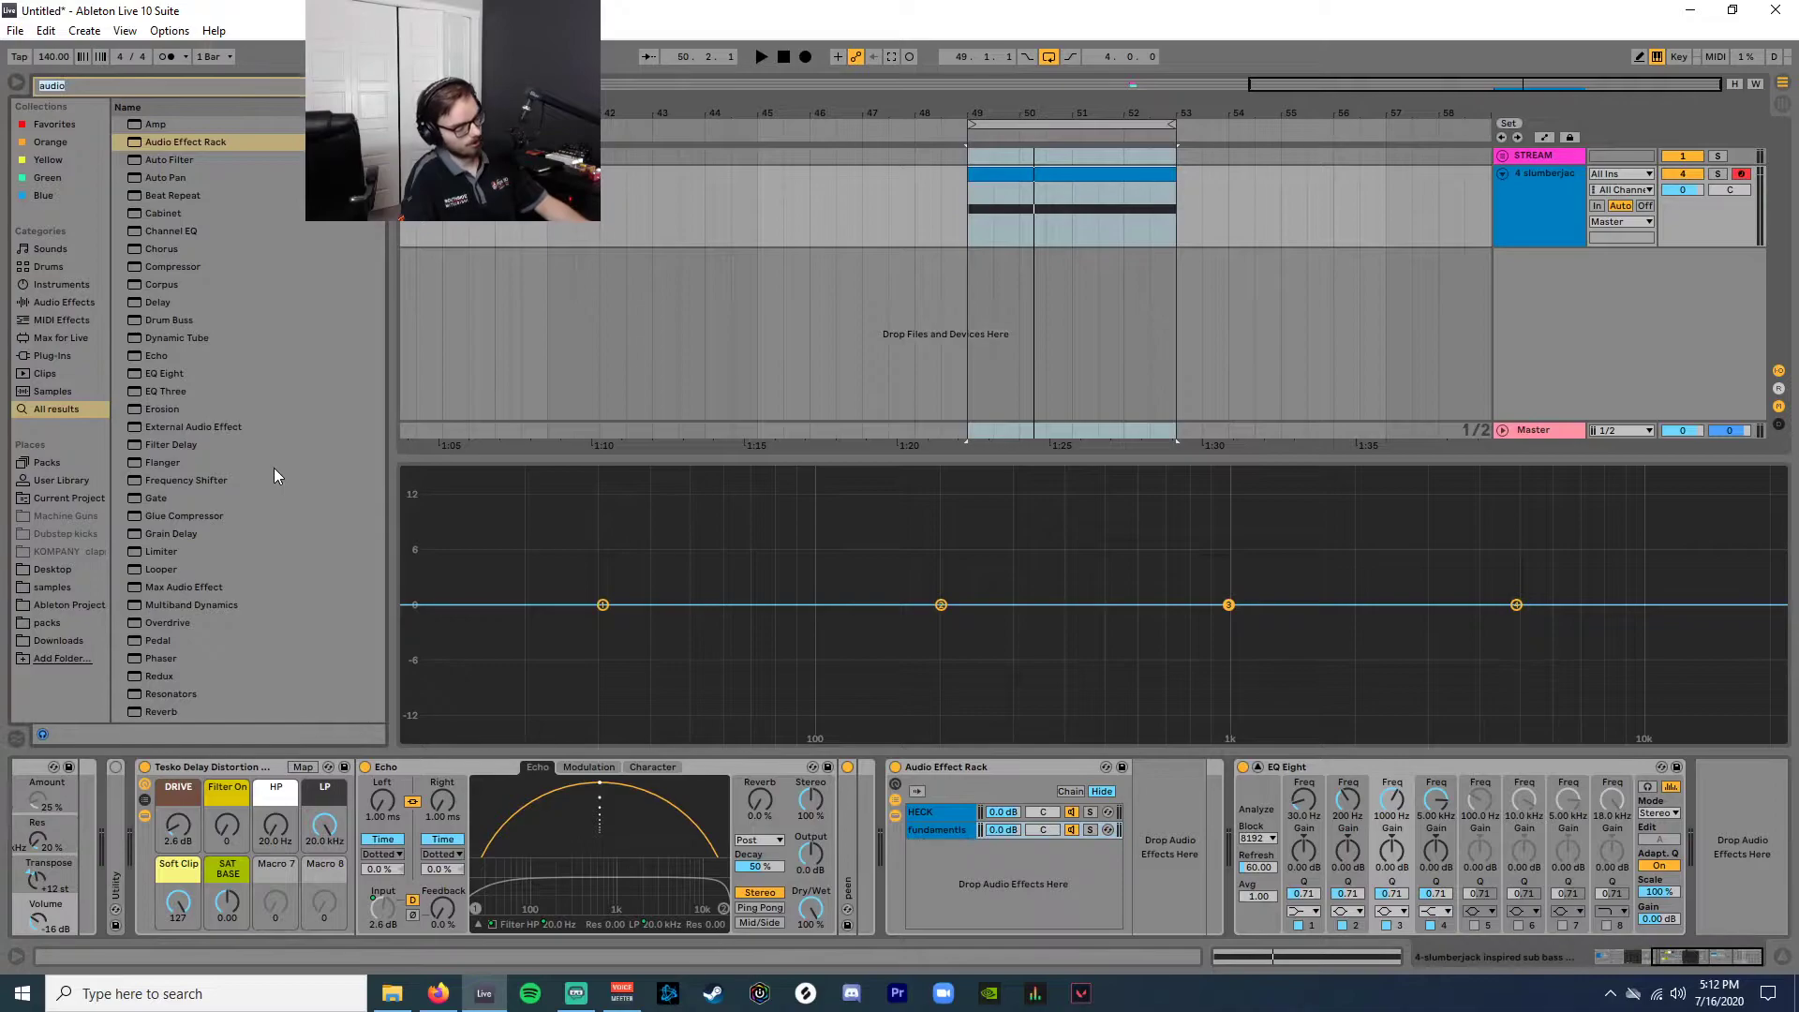
text(eq)
drag(161, 142, 559, 813)
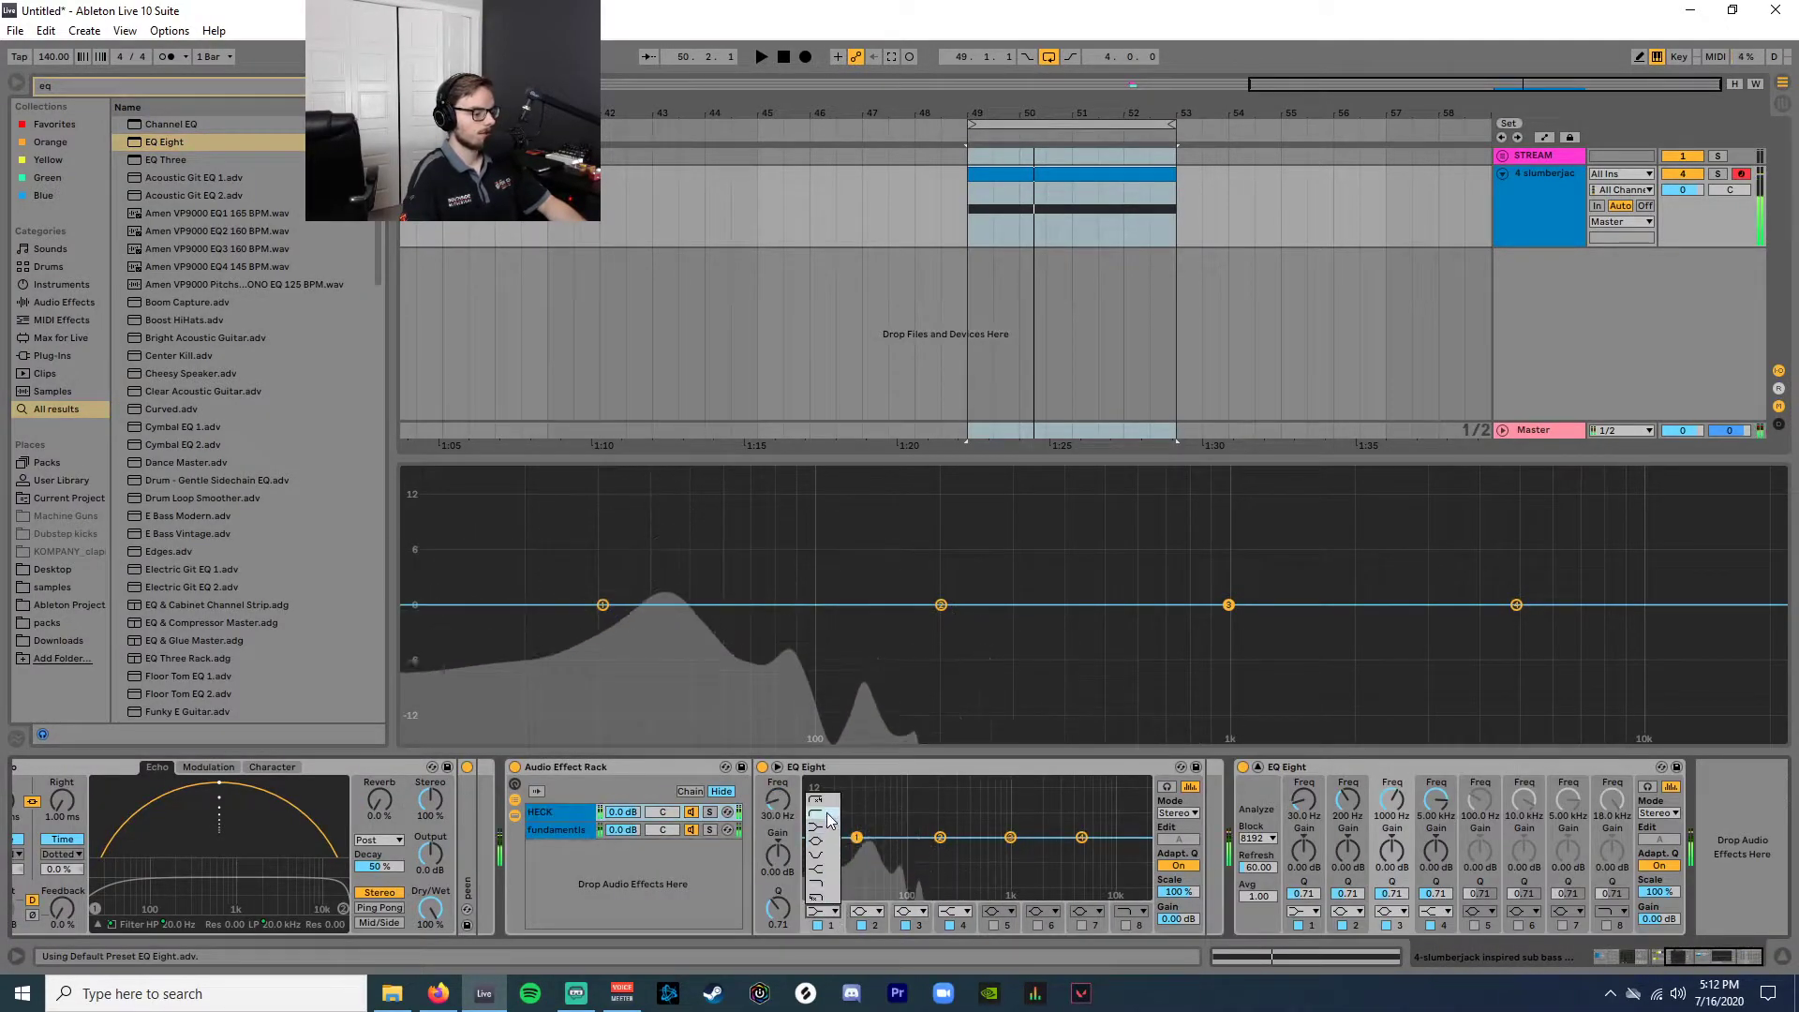
drag(858, 850, 956, 850)
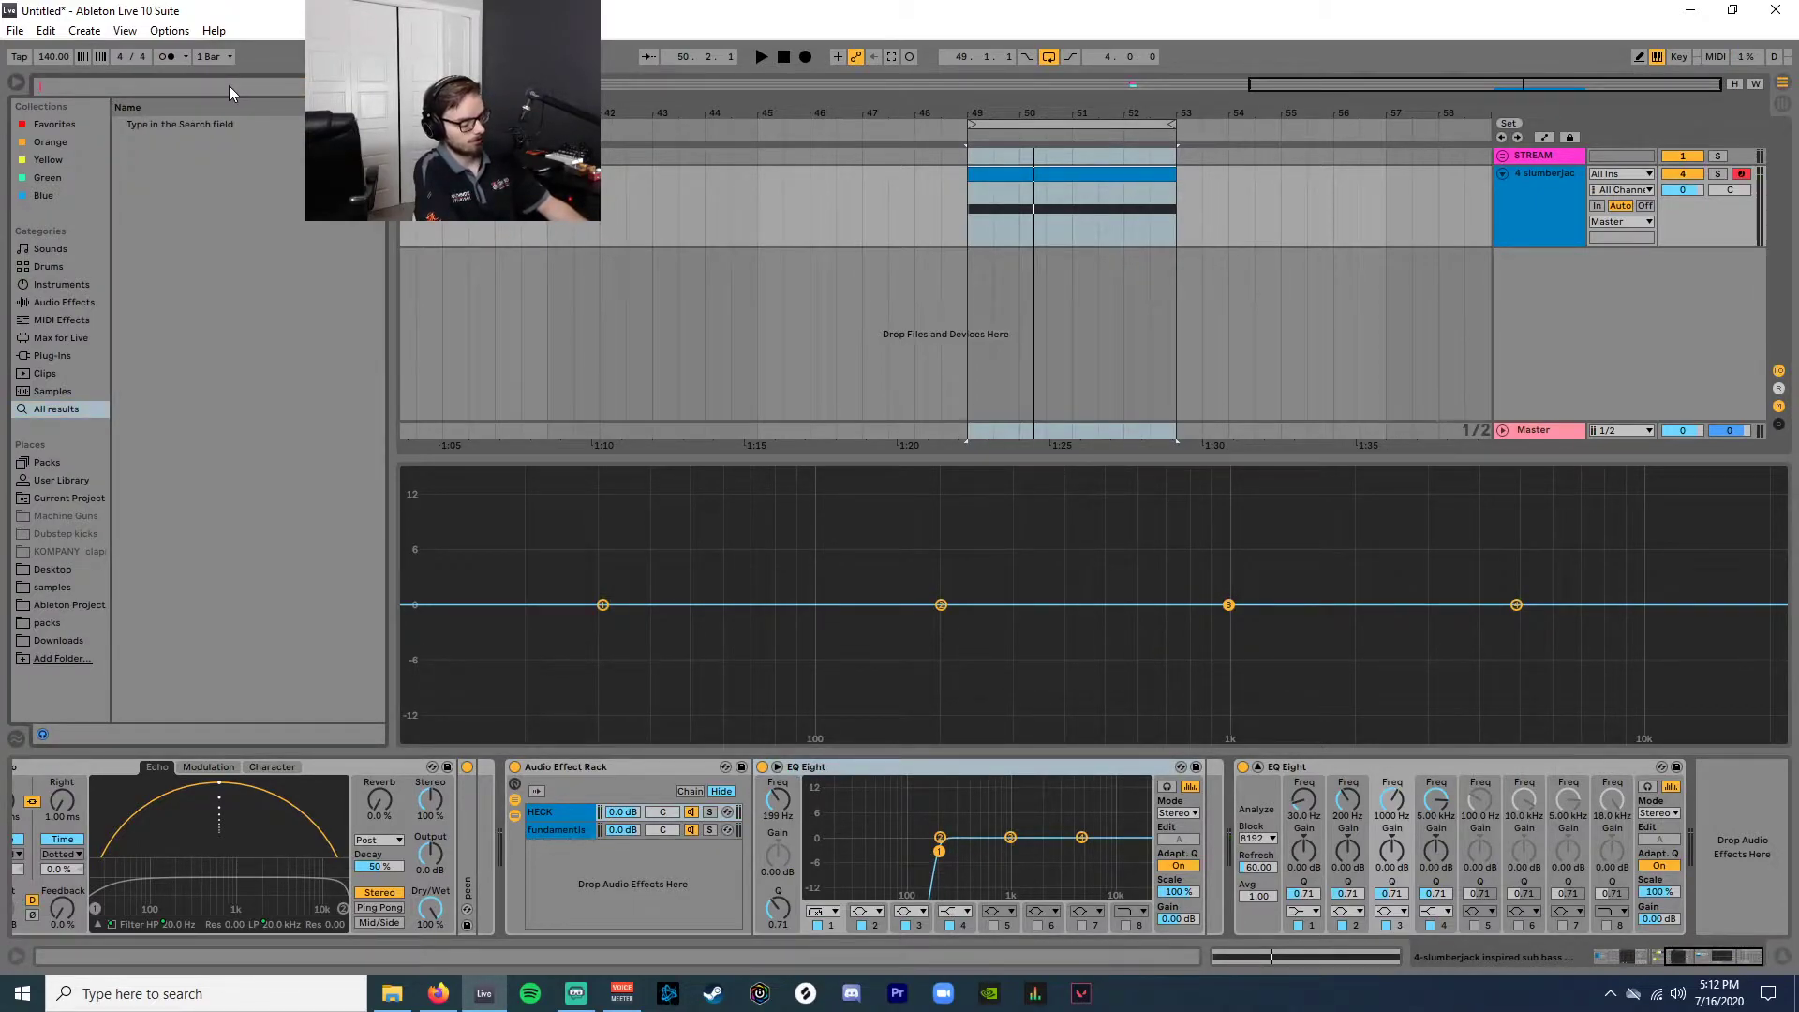
Load the Blues Drive amp preset ahead of the EQ Eight in the HECK chain.
text(blues)
key(Return)
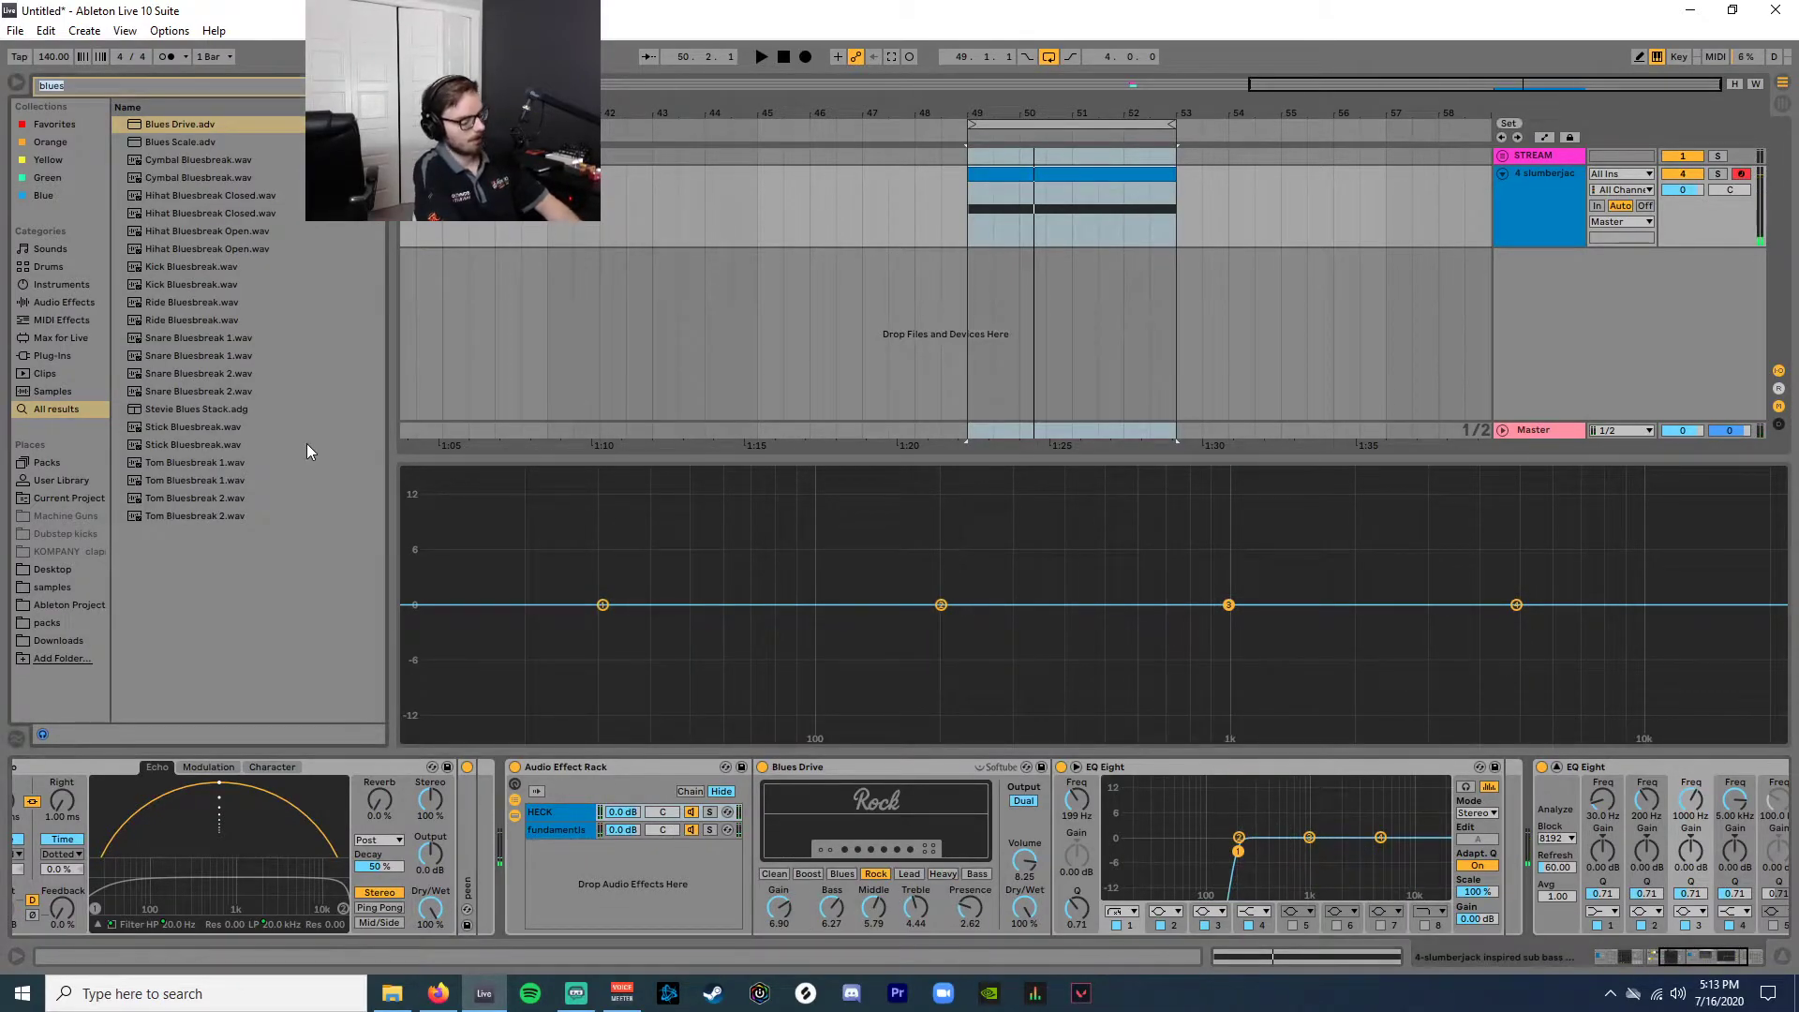
Load the Yo Man! preset between Blues Drive and EQ Eight in the HECK chain, with 0.13 ms modulation amount, 2.83 Hz rate and 63% feedback.
key(ctrl+f)
text(yo man)
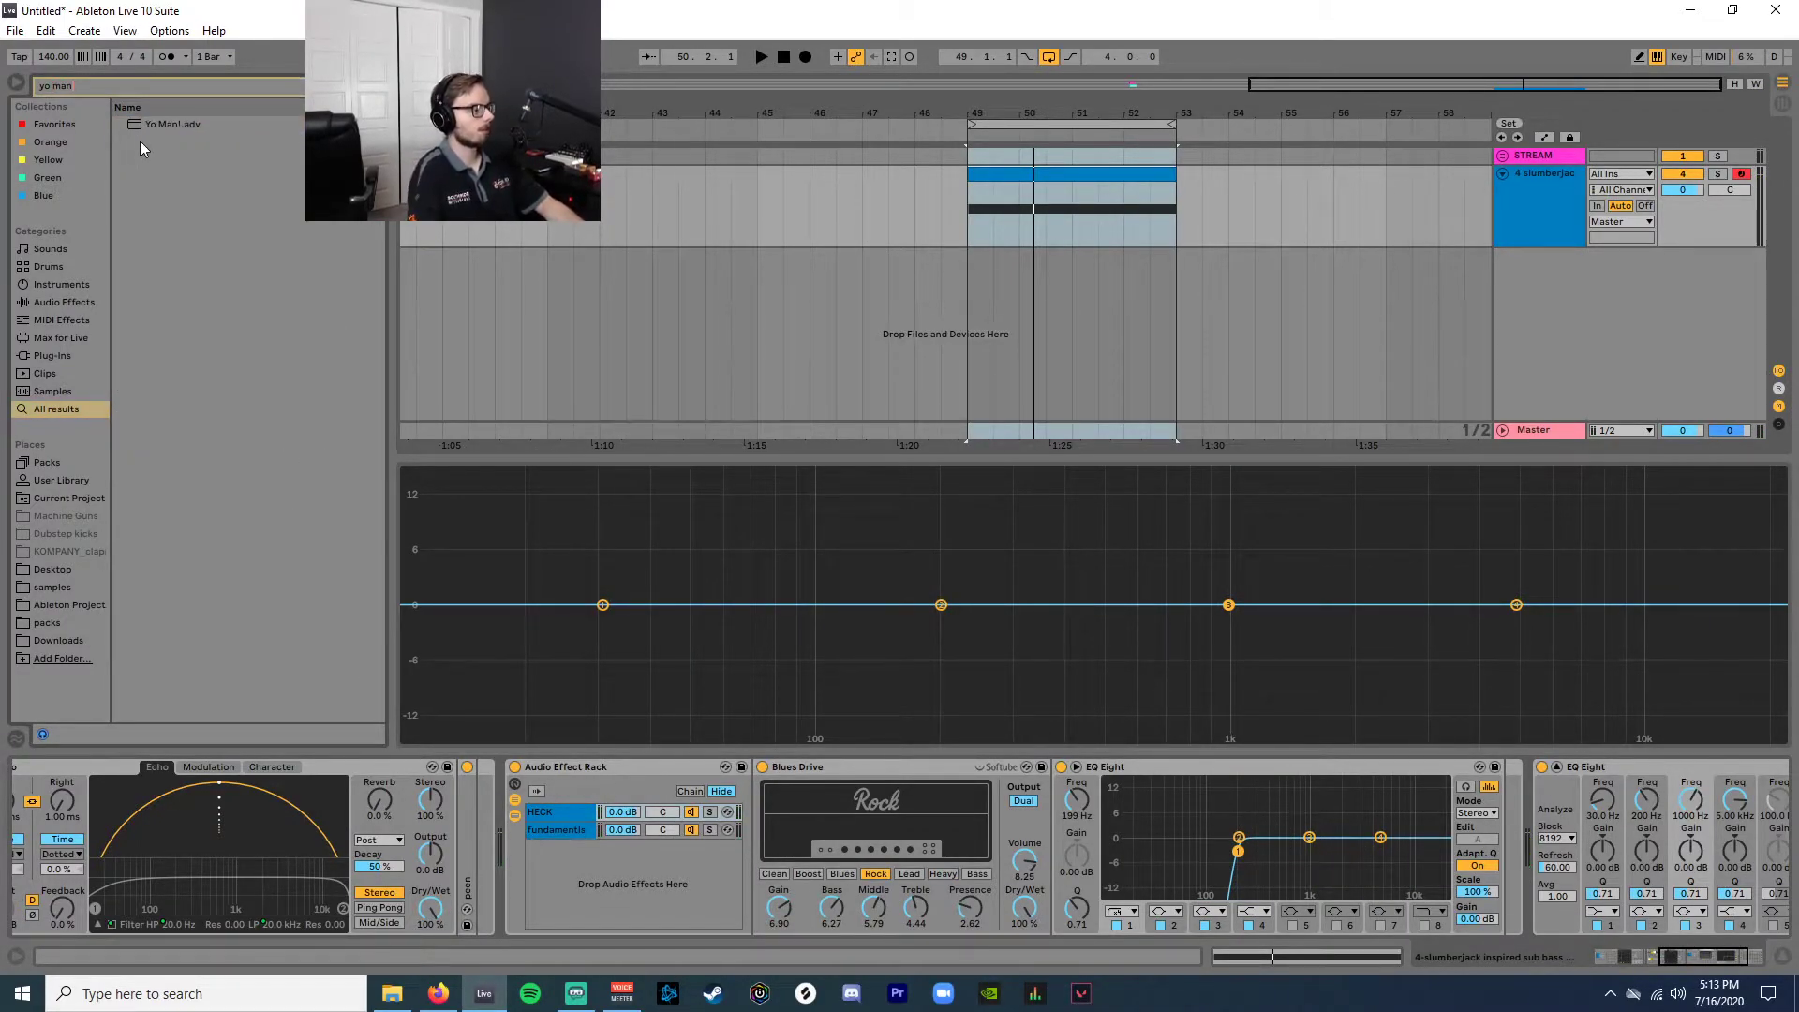
key(Return)
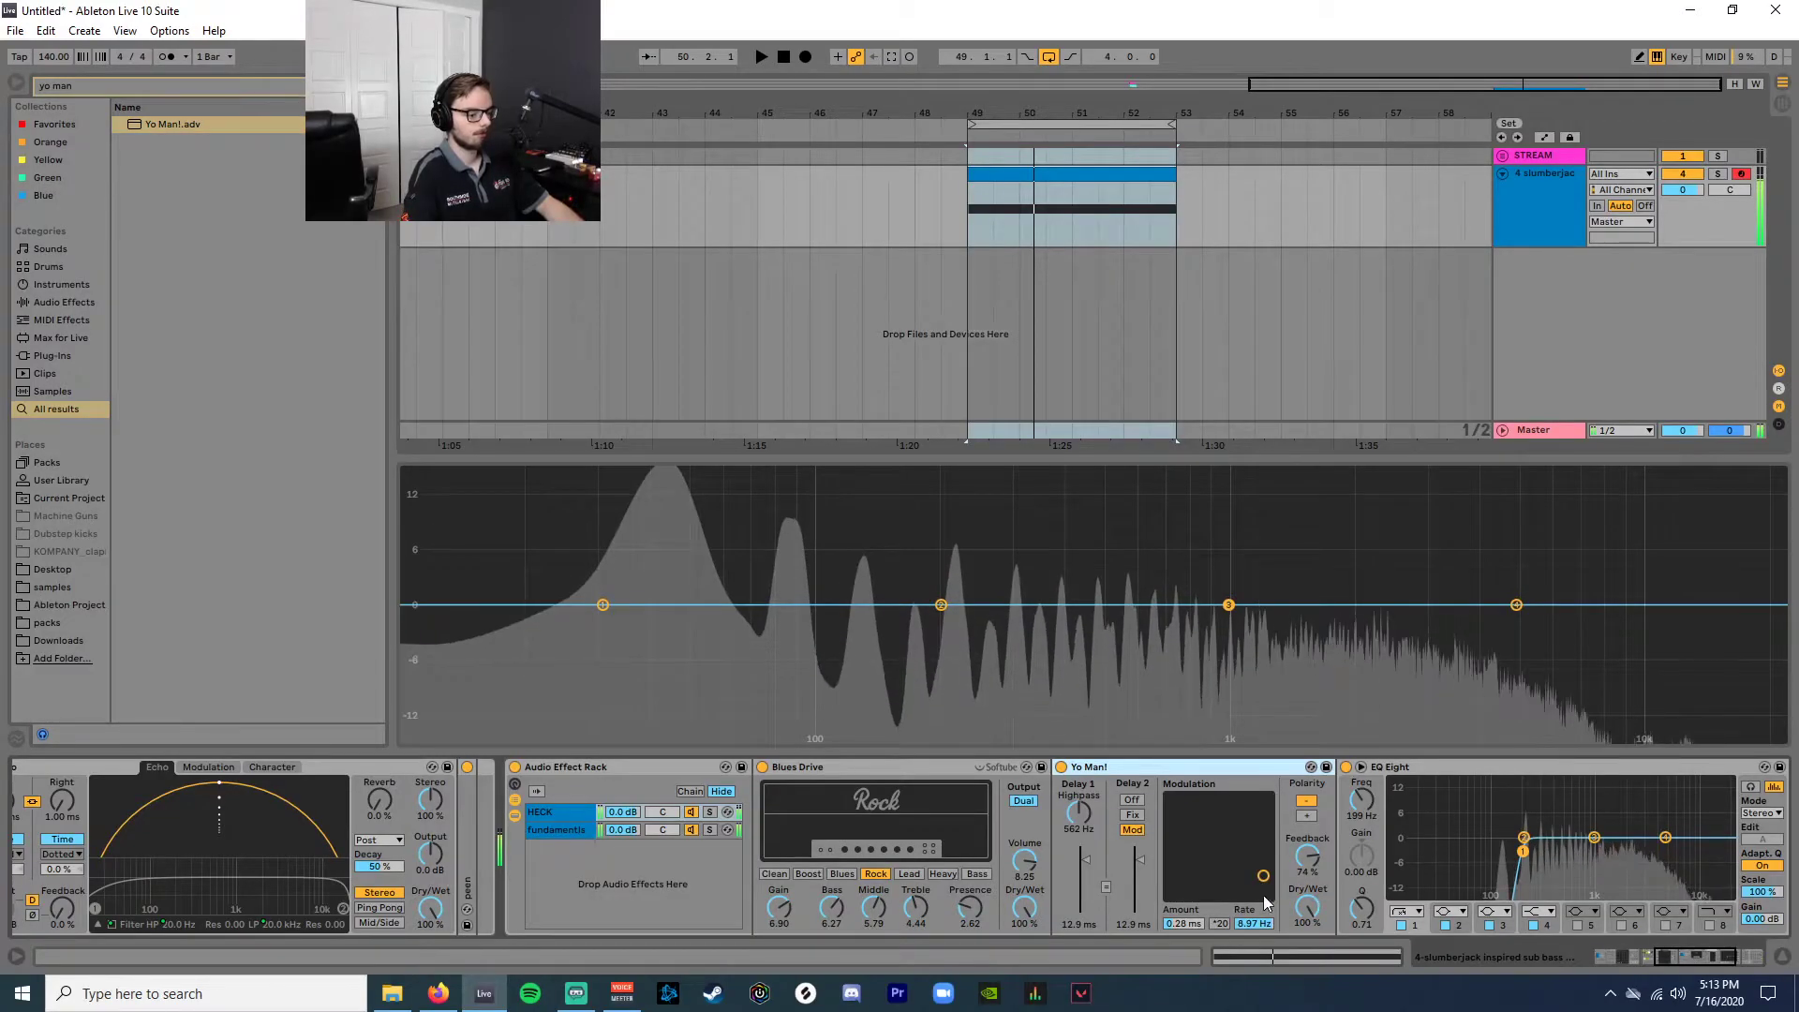
drag(1264, 876, 1307, 872)
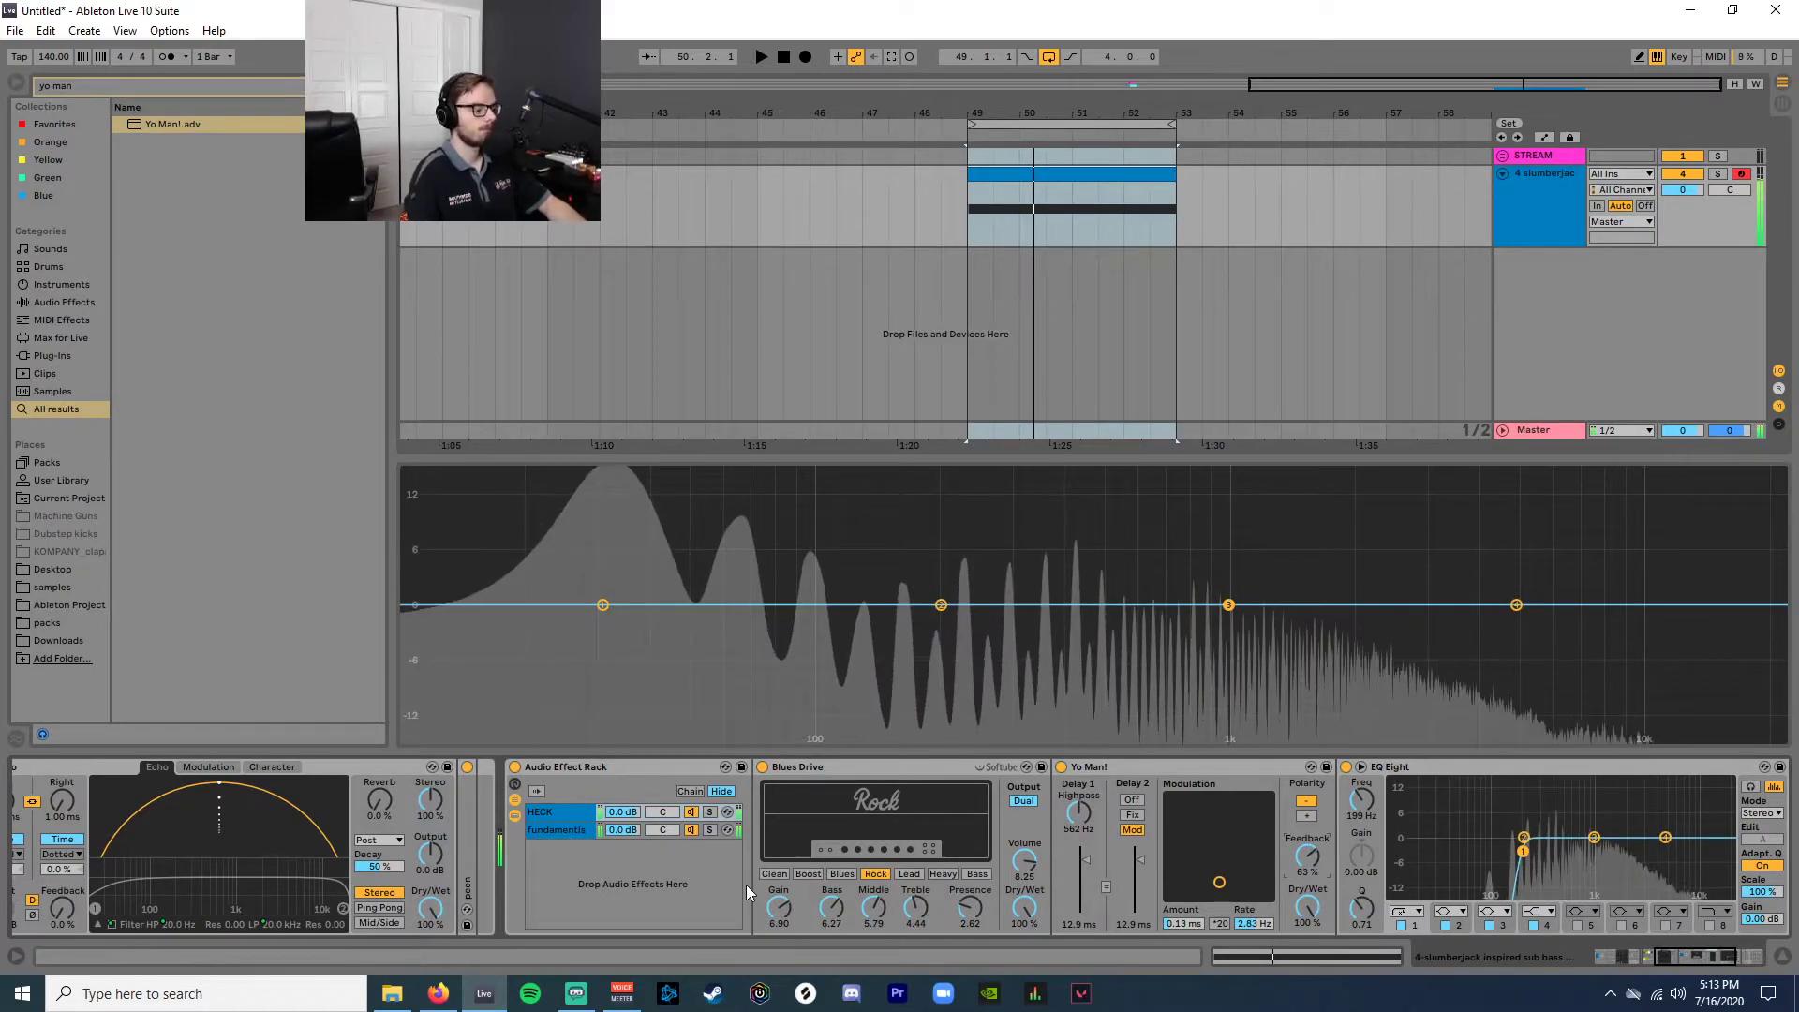
Solo the HECK chain and audition the bass rack, both by looping the clip and by playing different notes.
click(710, 831)
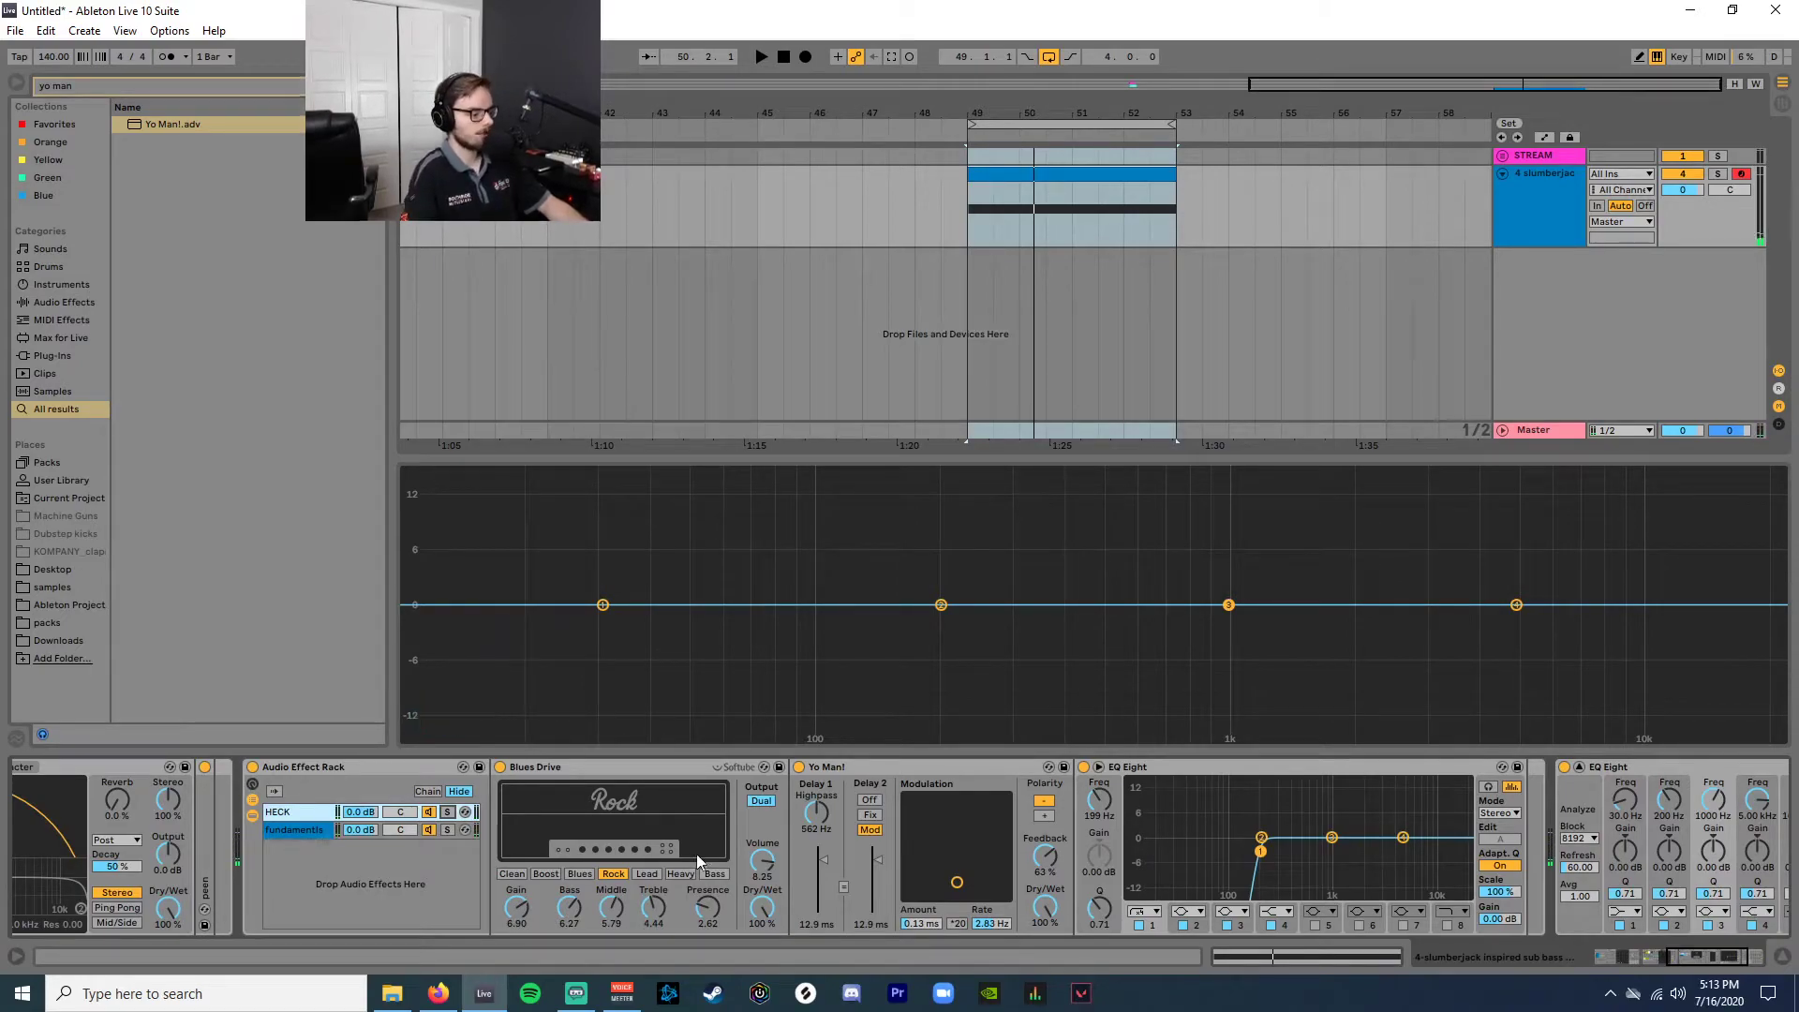
scroll(695, 853, left, 3)
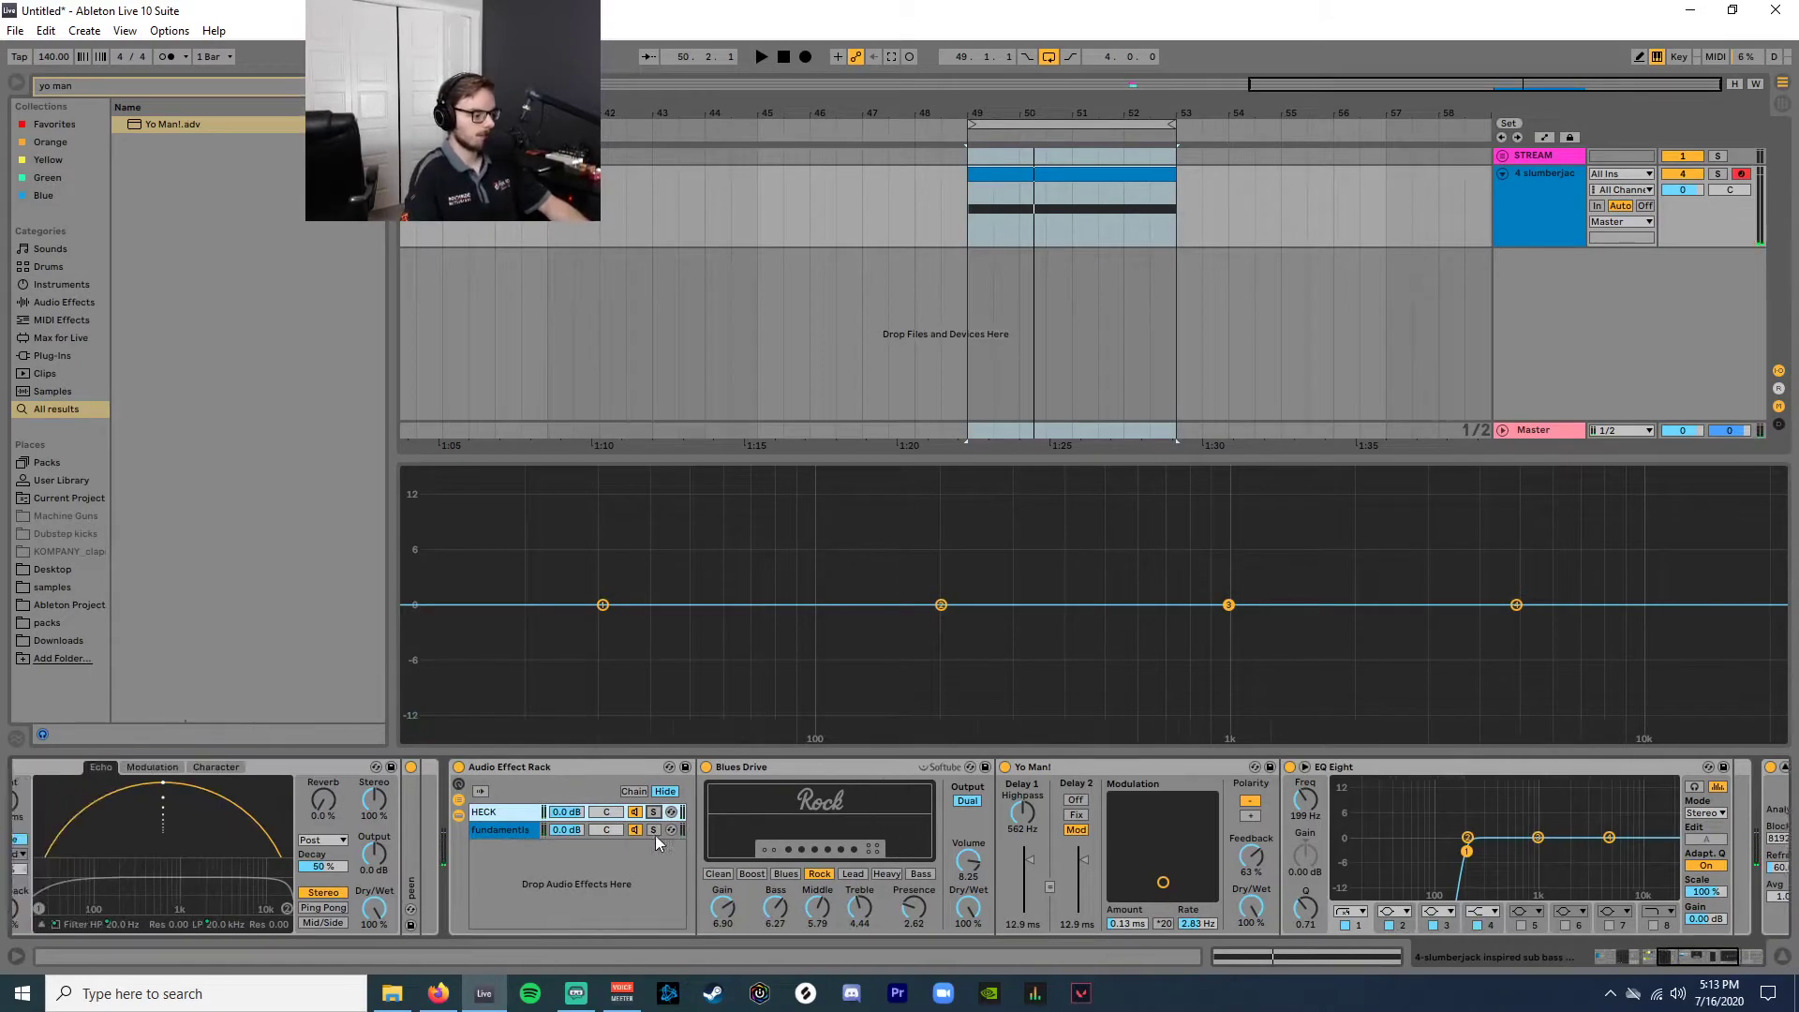
key(space)
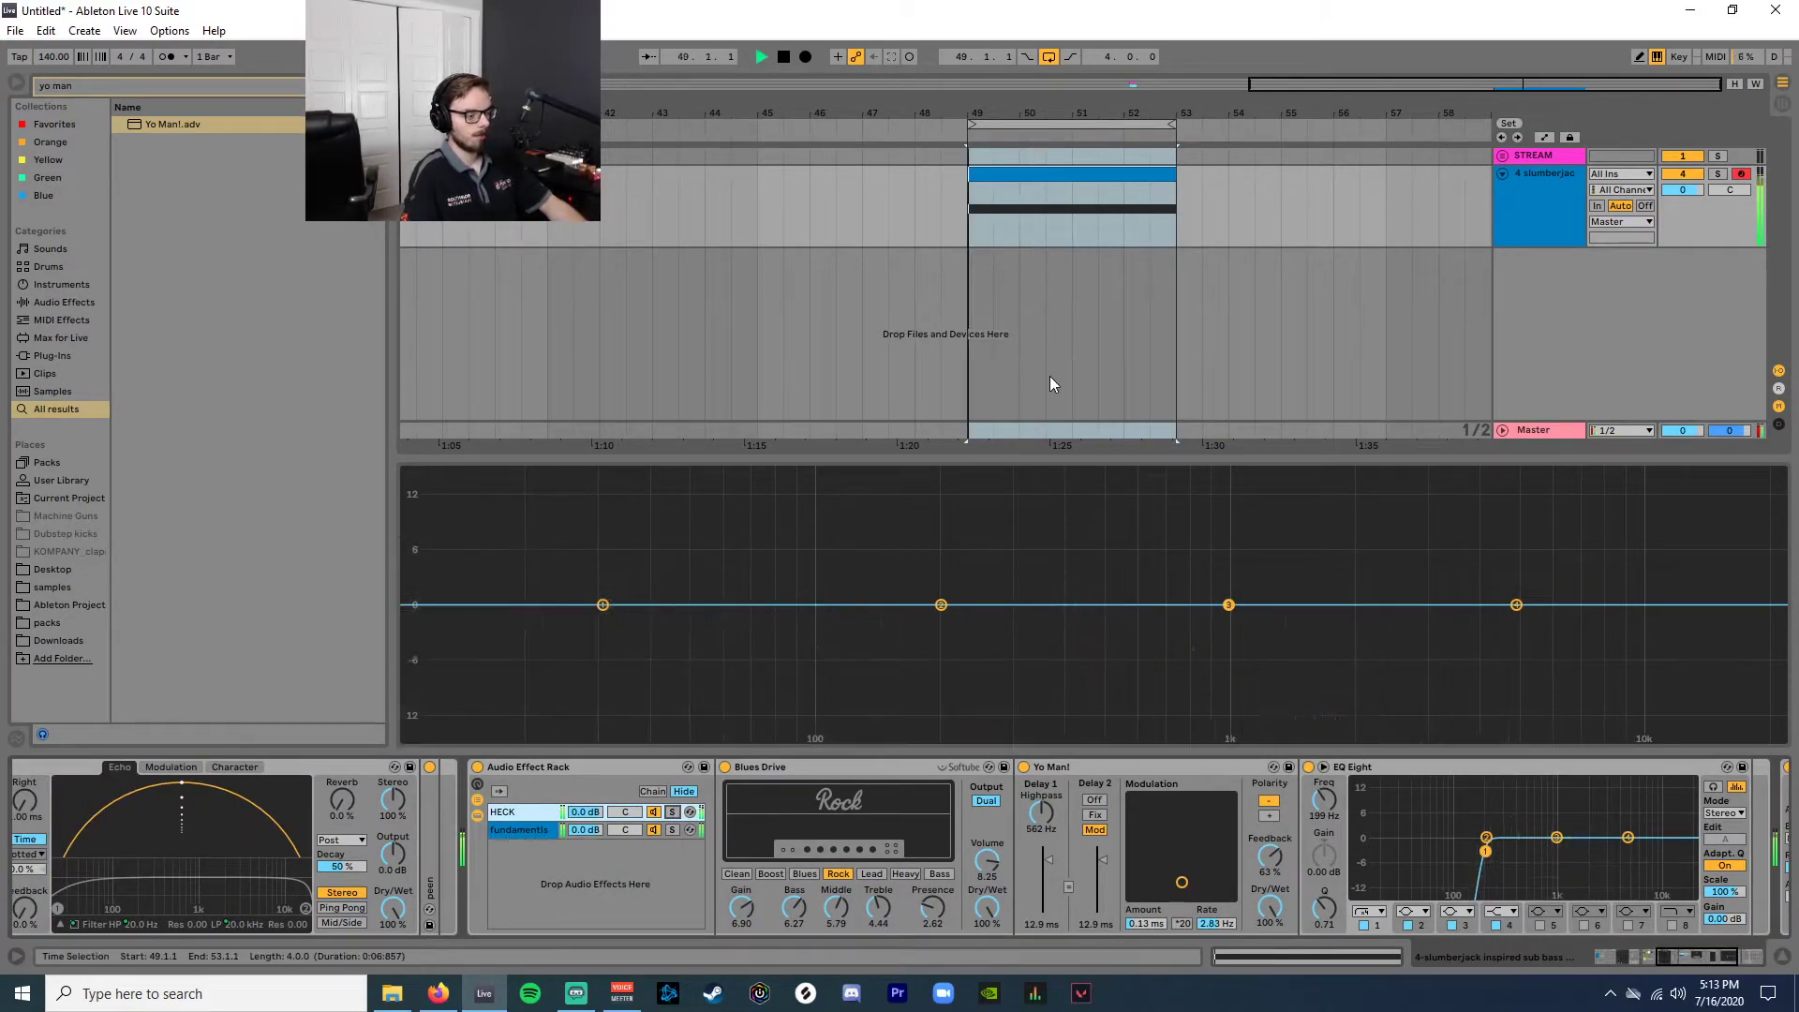
key(space)
click(1064, 175)
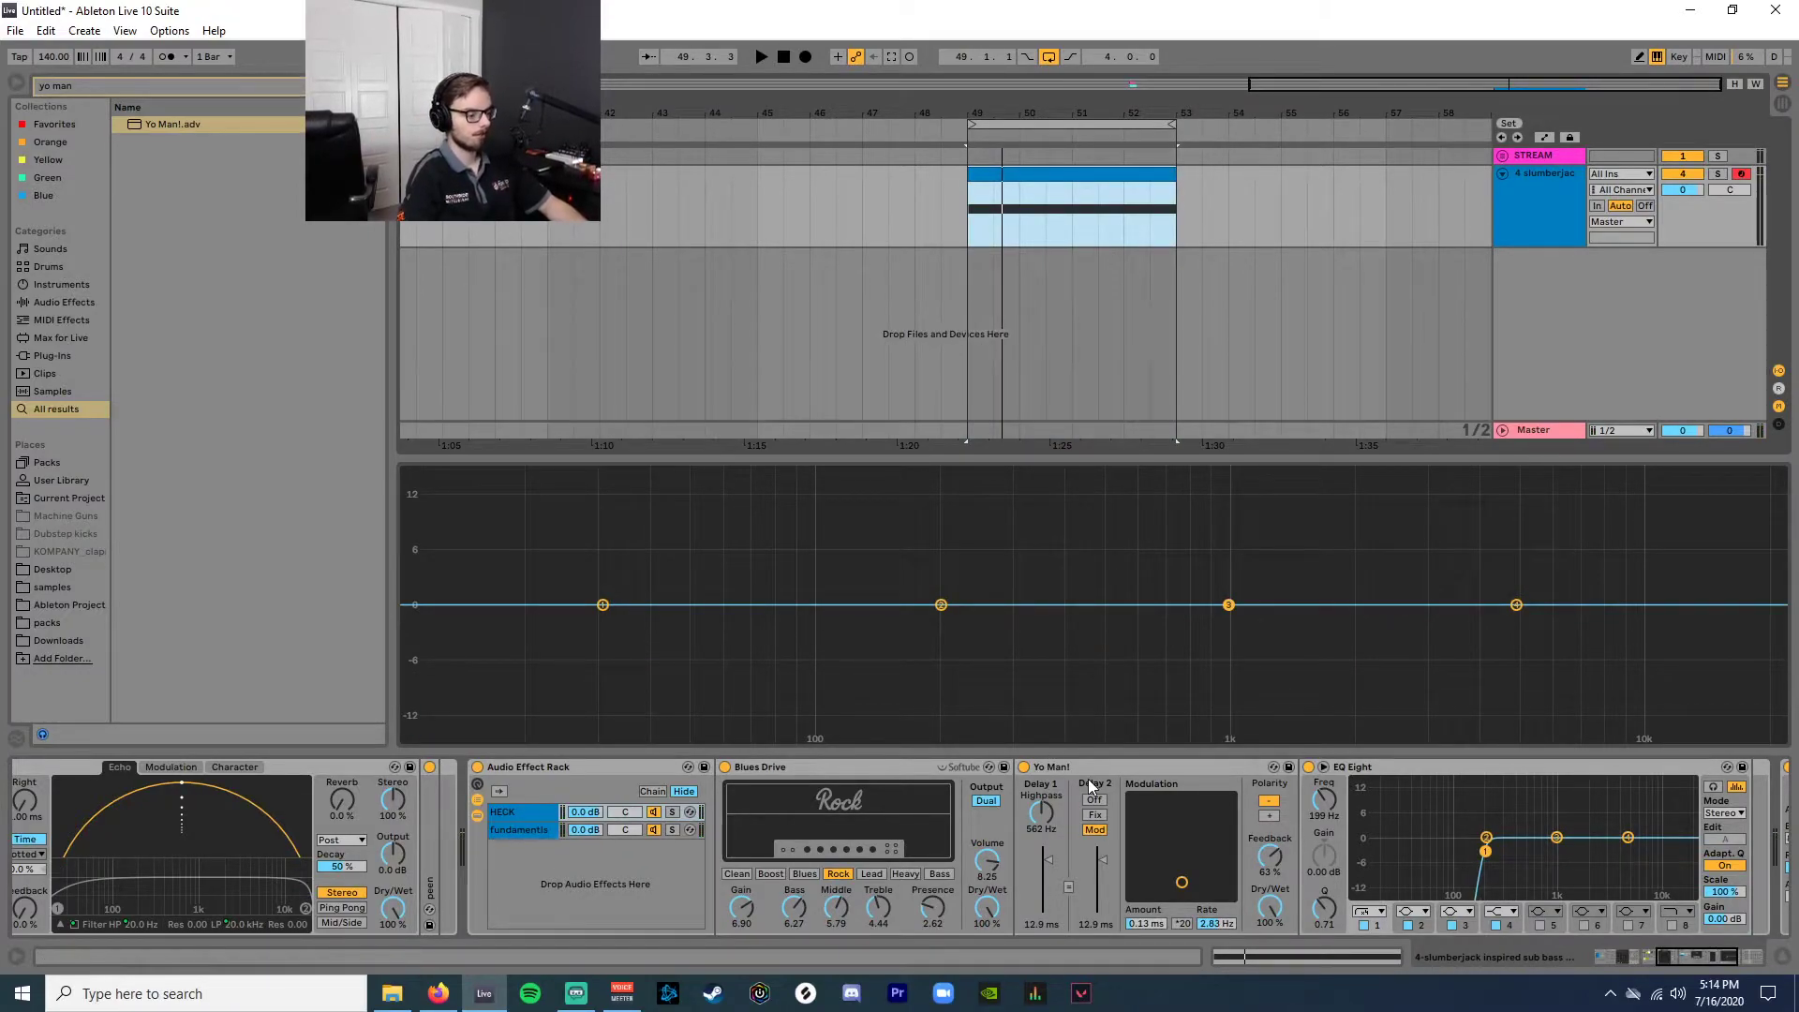
key(w)
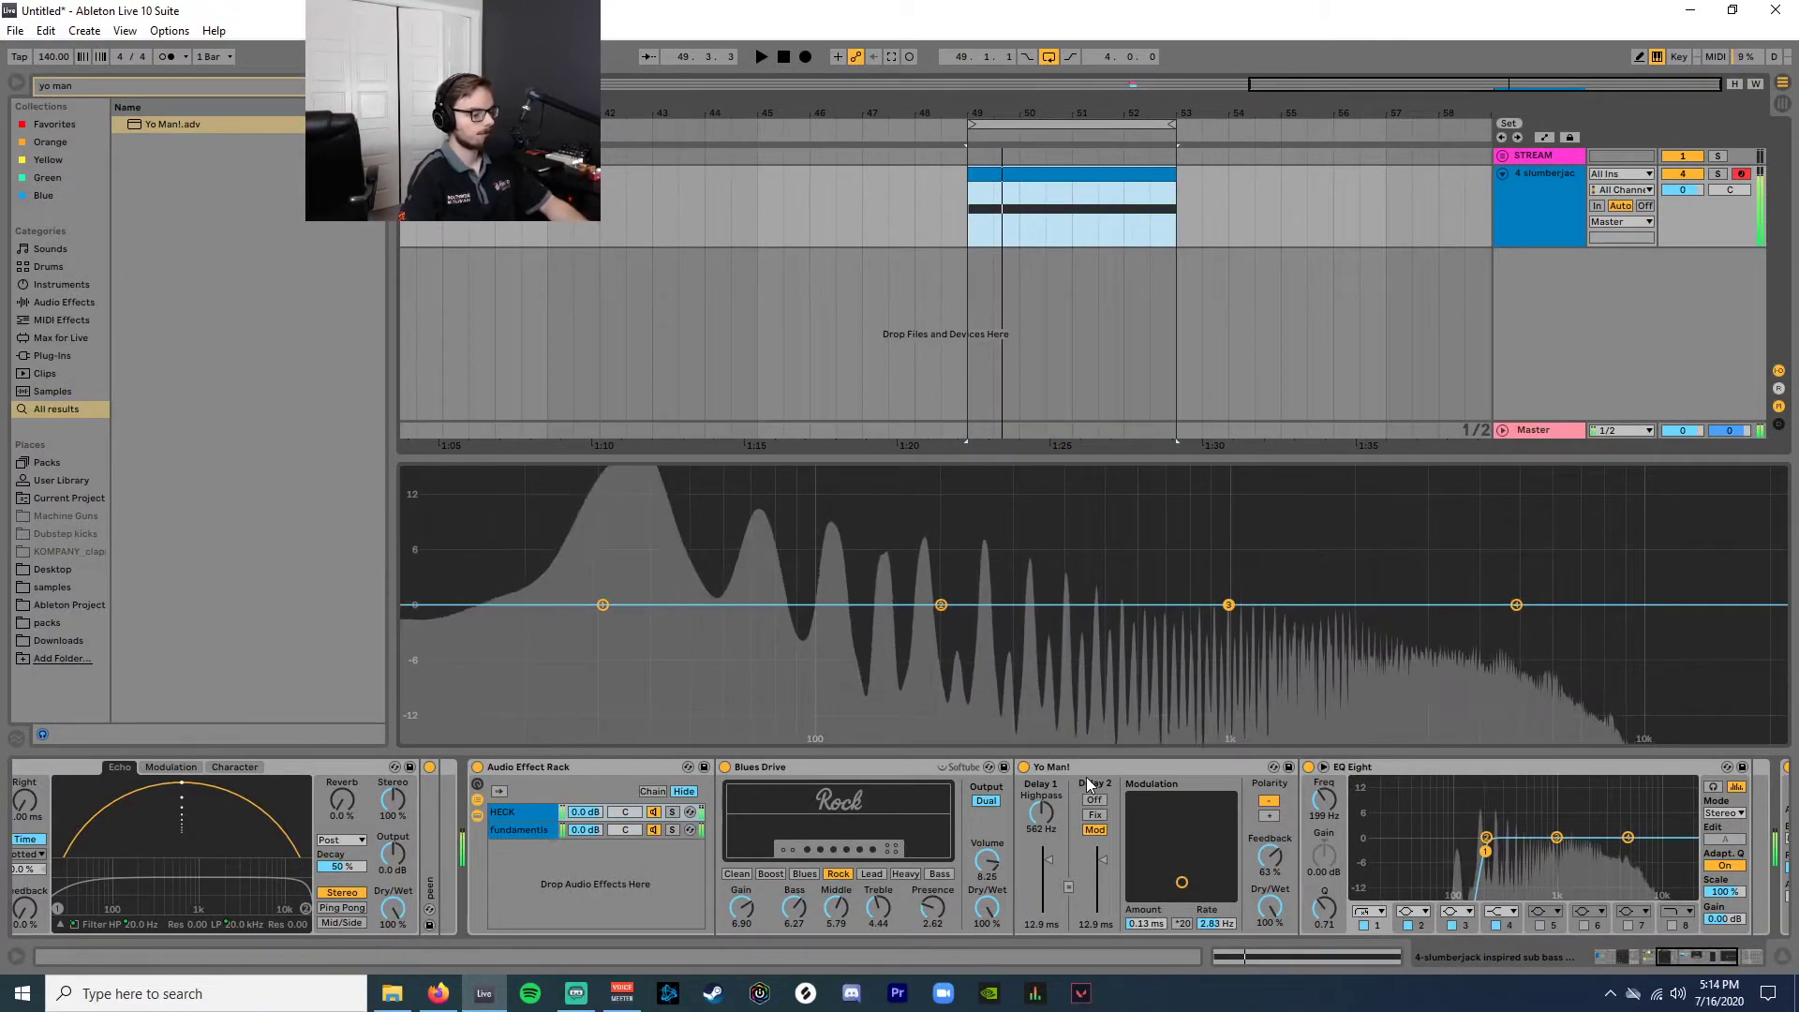
key(f)
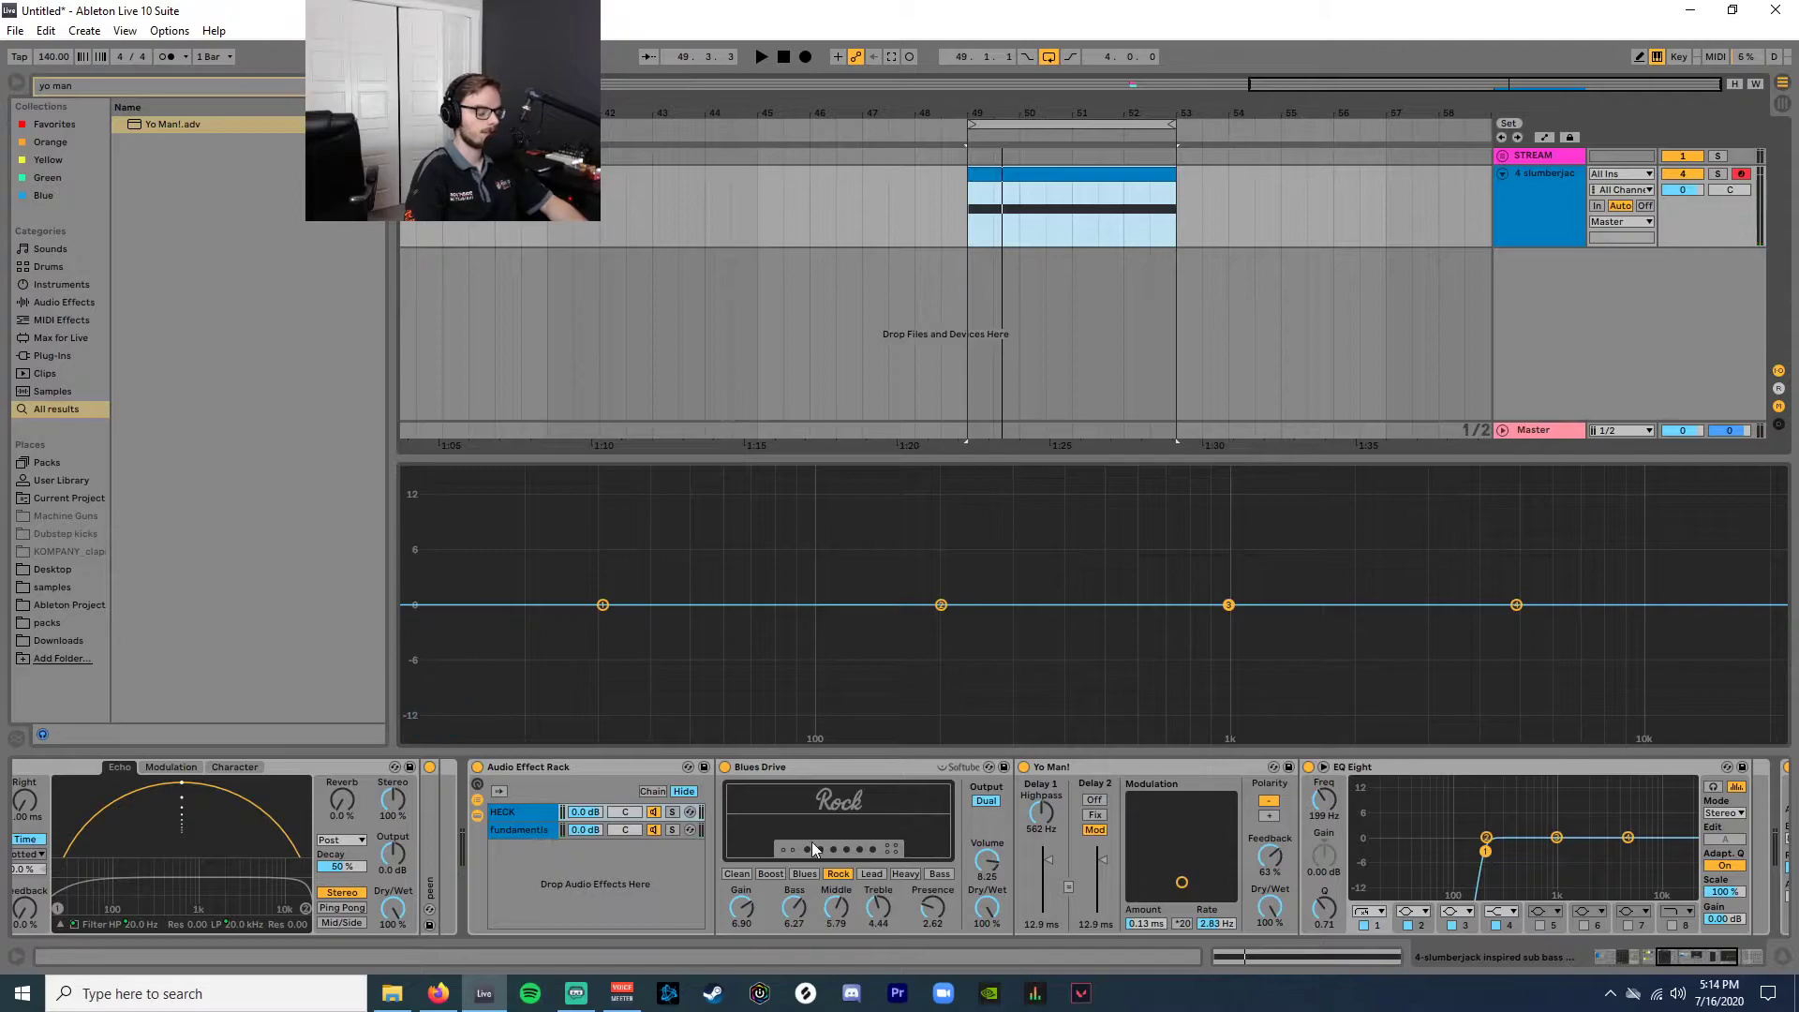
key(a)
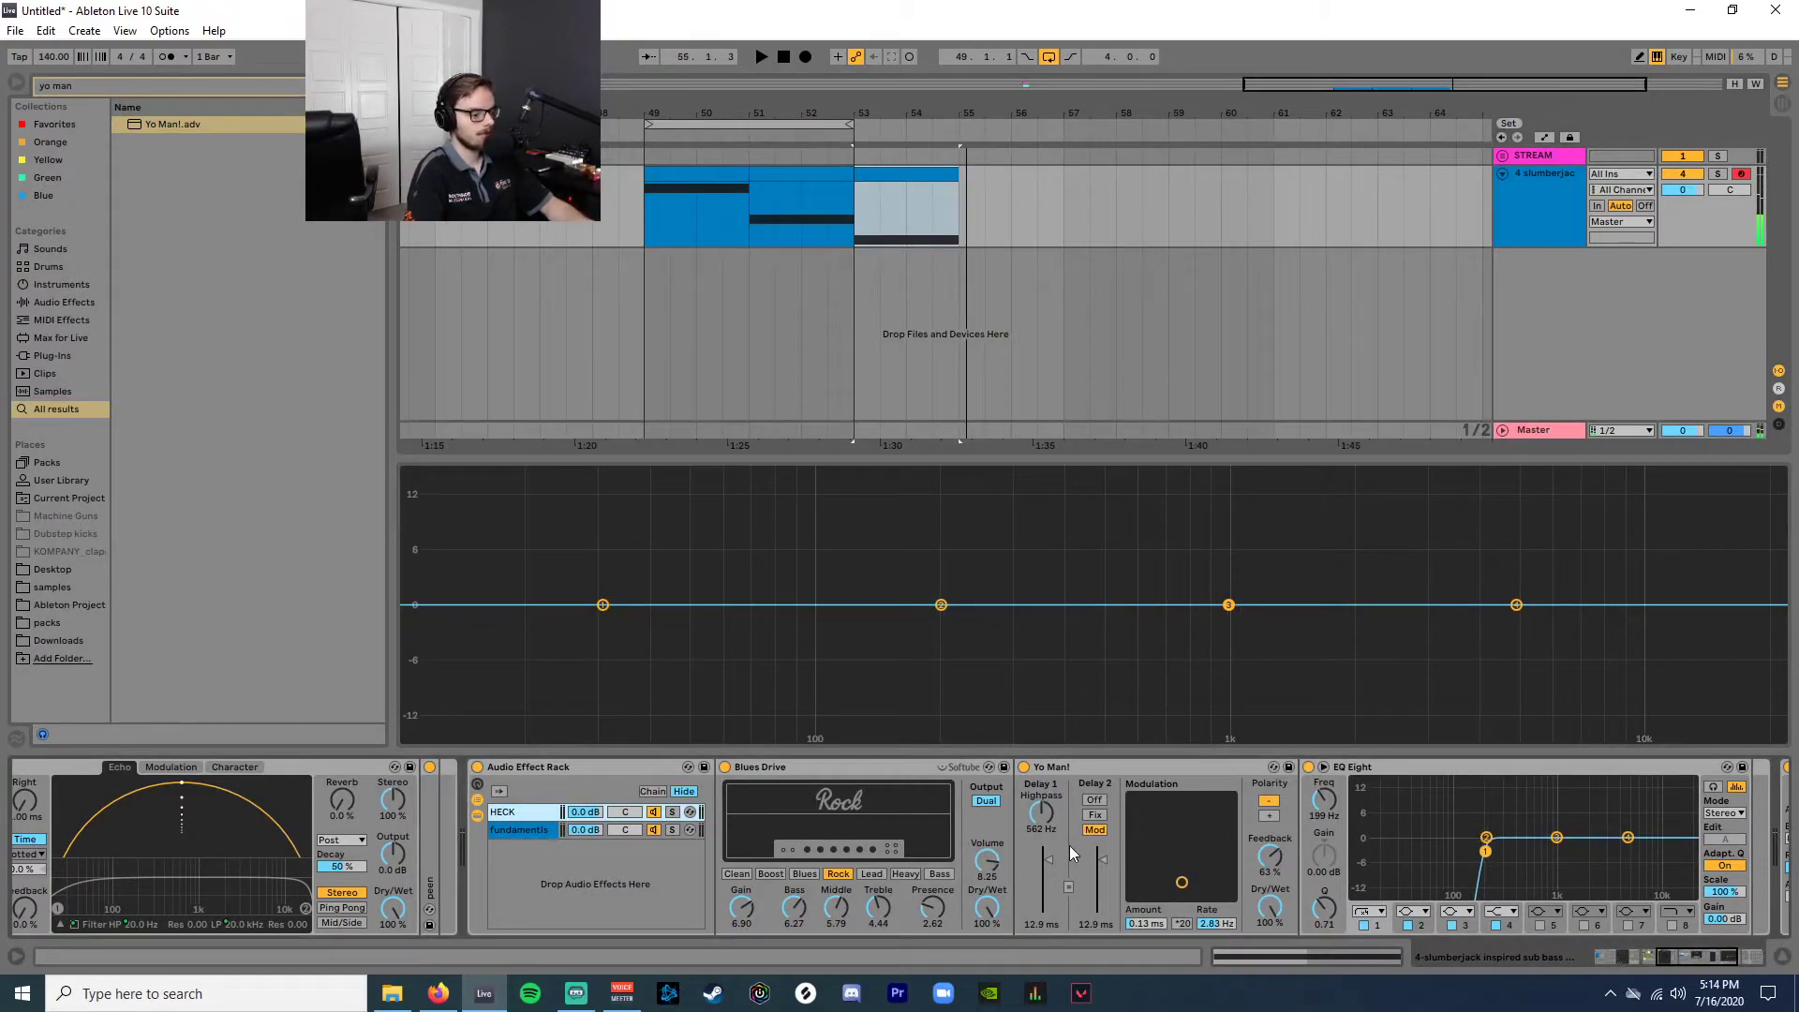
scroll(1072, 845, right, 3)
scroll(600, 843, left, 2)
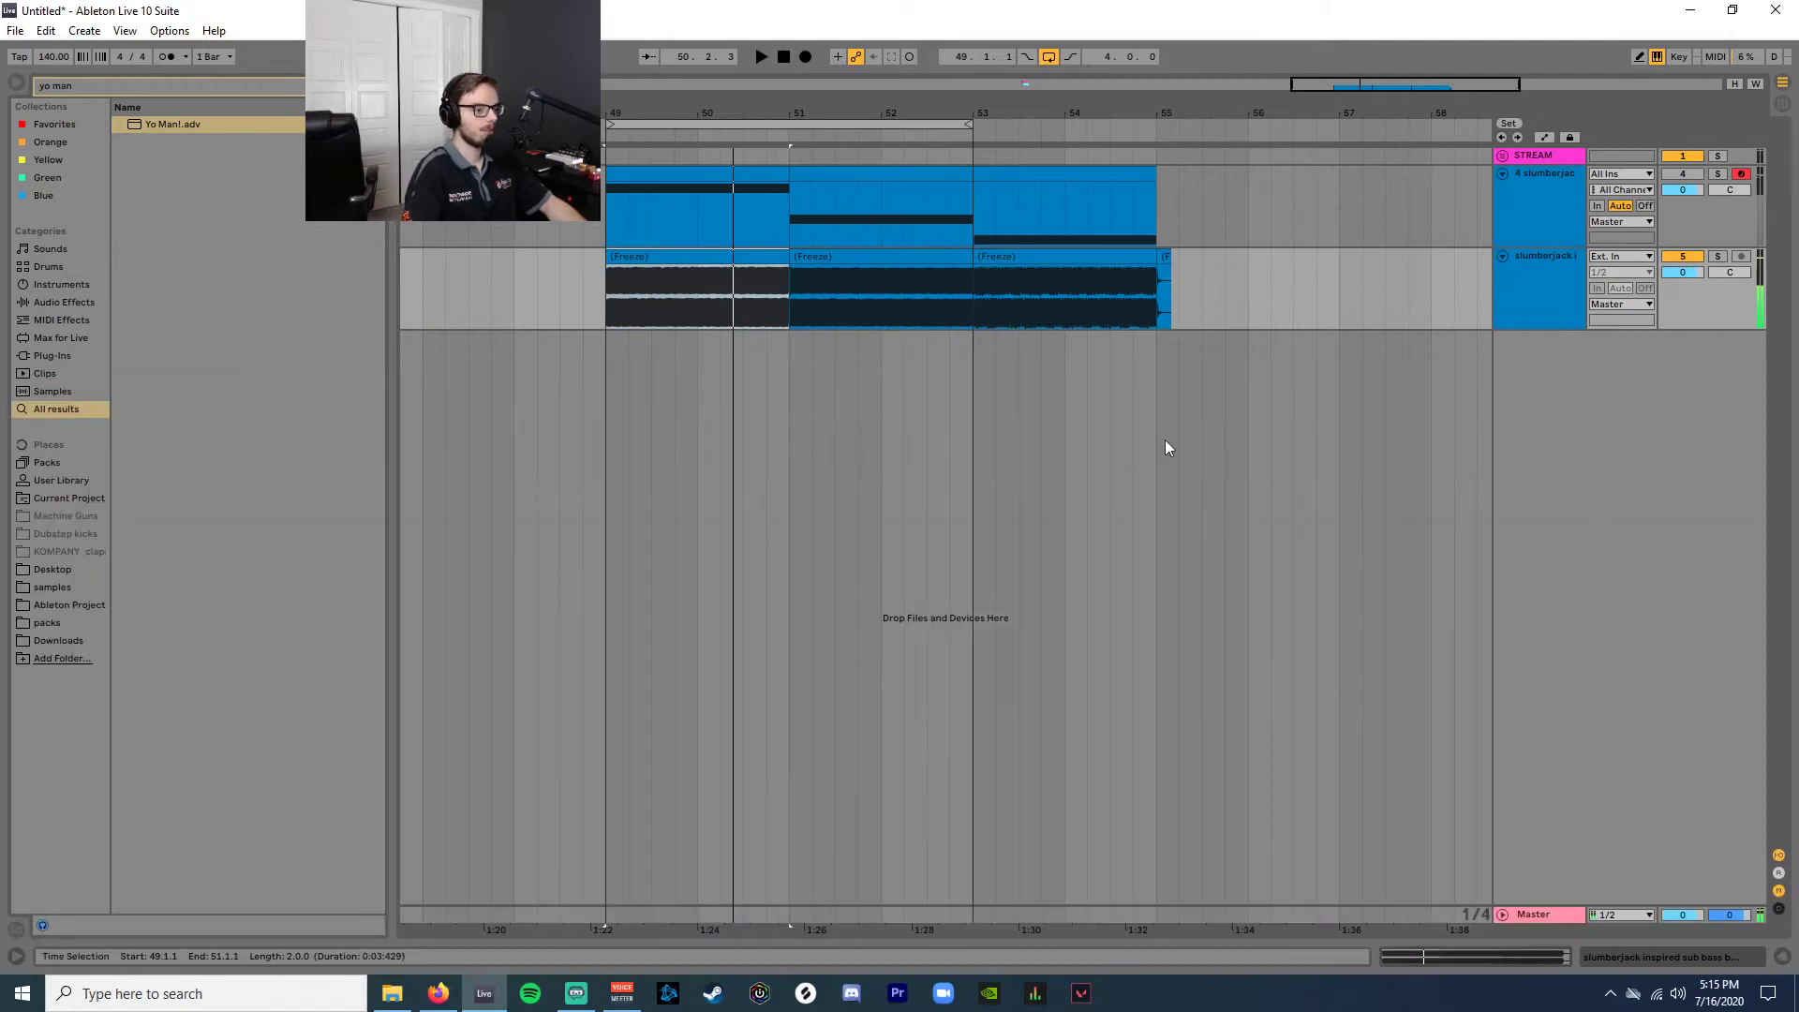
Add an EQ Eight to the frozen audio track with a high cut on band 8 and band 3 at 1.07 kHz, -6.06 dB.
click(1561, 305)
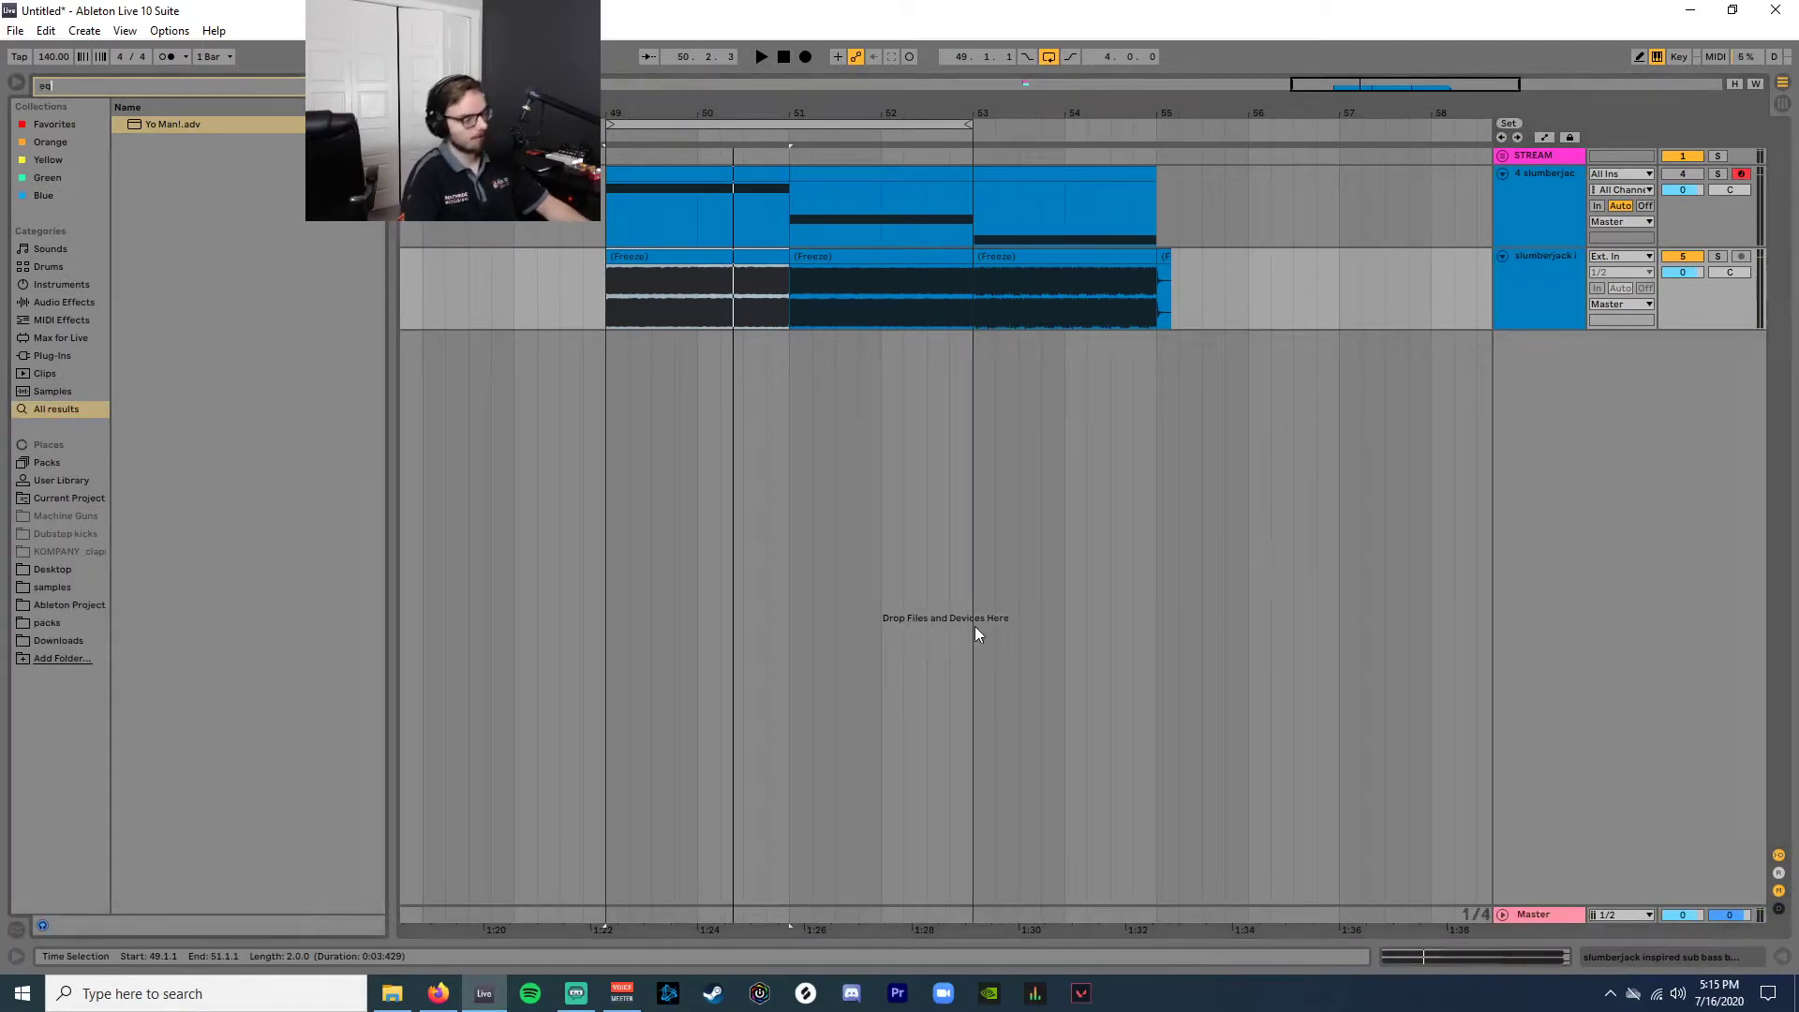
double_click(172, 142)
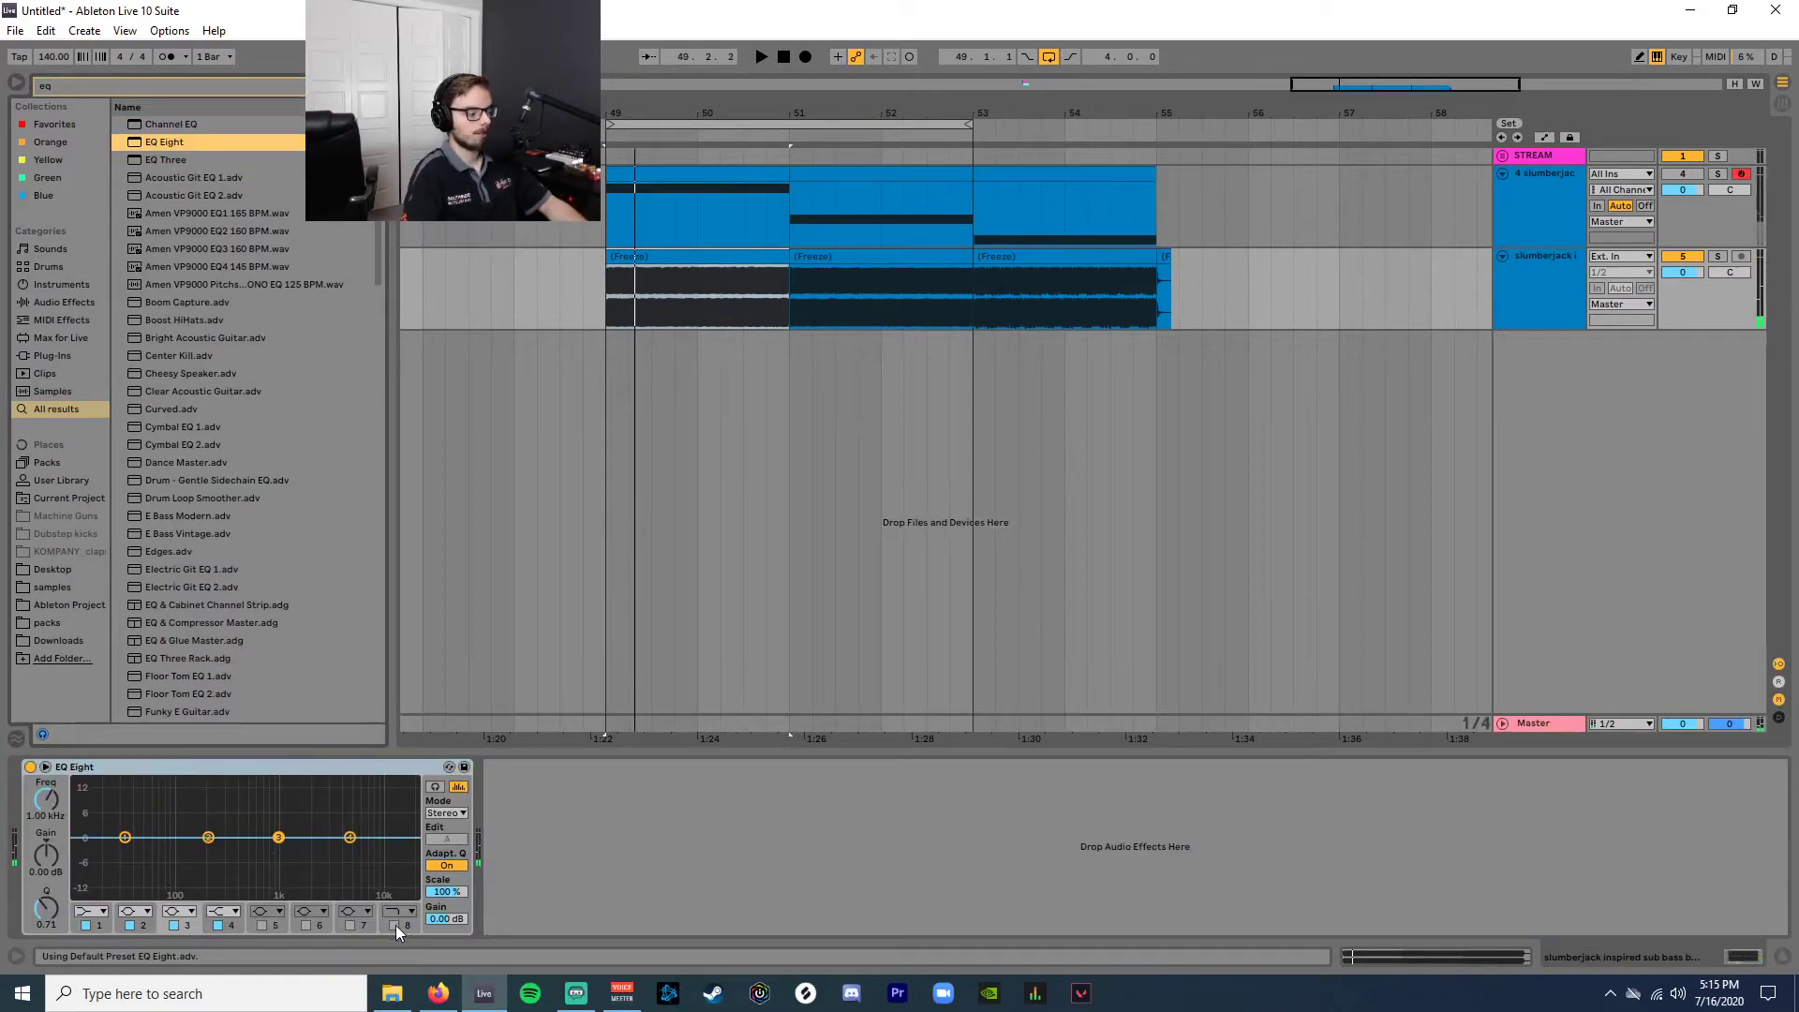
drag(278, 837, 281, 868)
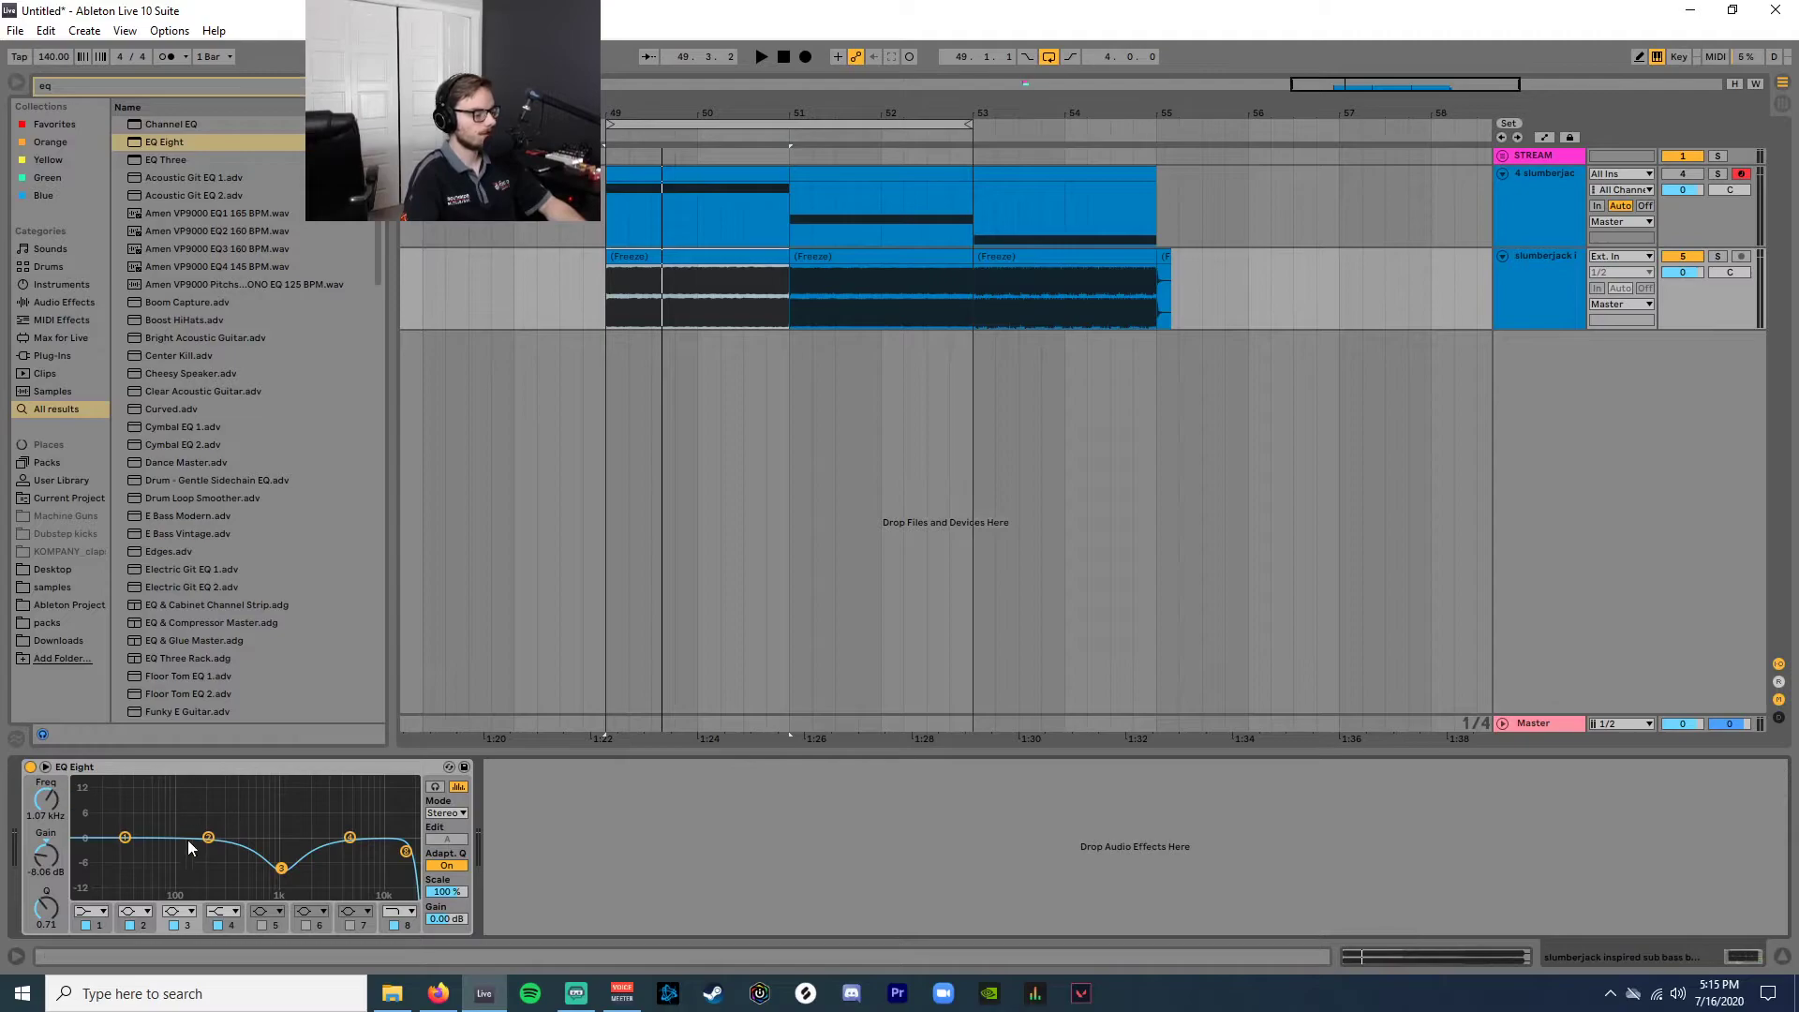
Scoop the mids with band 2 at 323 Hz, -10.0 dB and band 3 around 625 Hz, auditioning the loop between adjustments.
drag(208, 837, 258, 873)
key(space)
key(space)
key(space)
key(space)
key(space)
key(space)
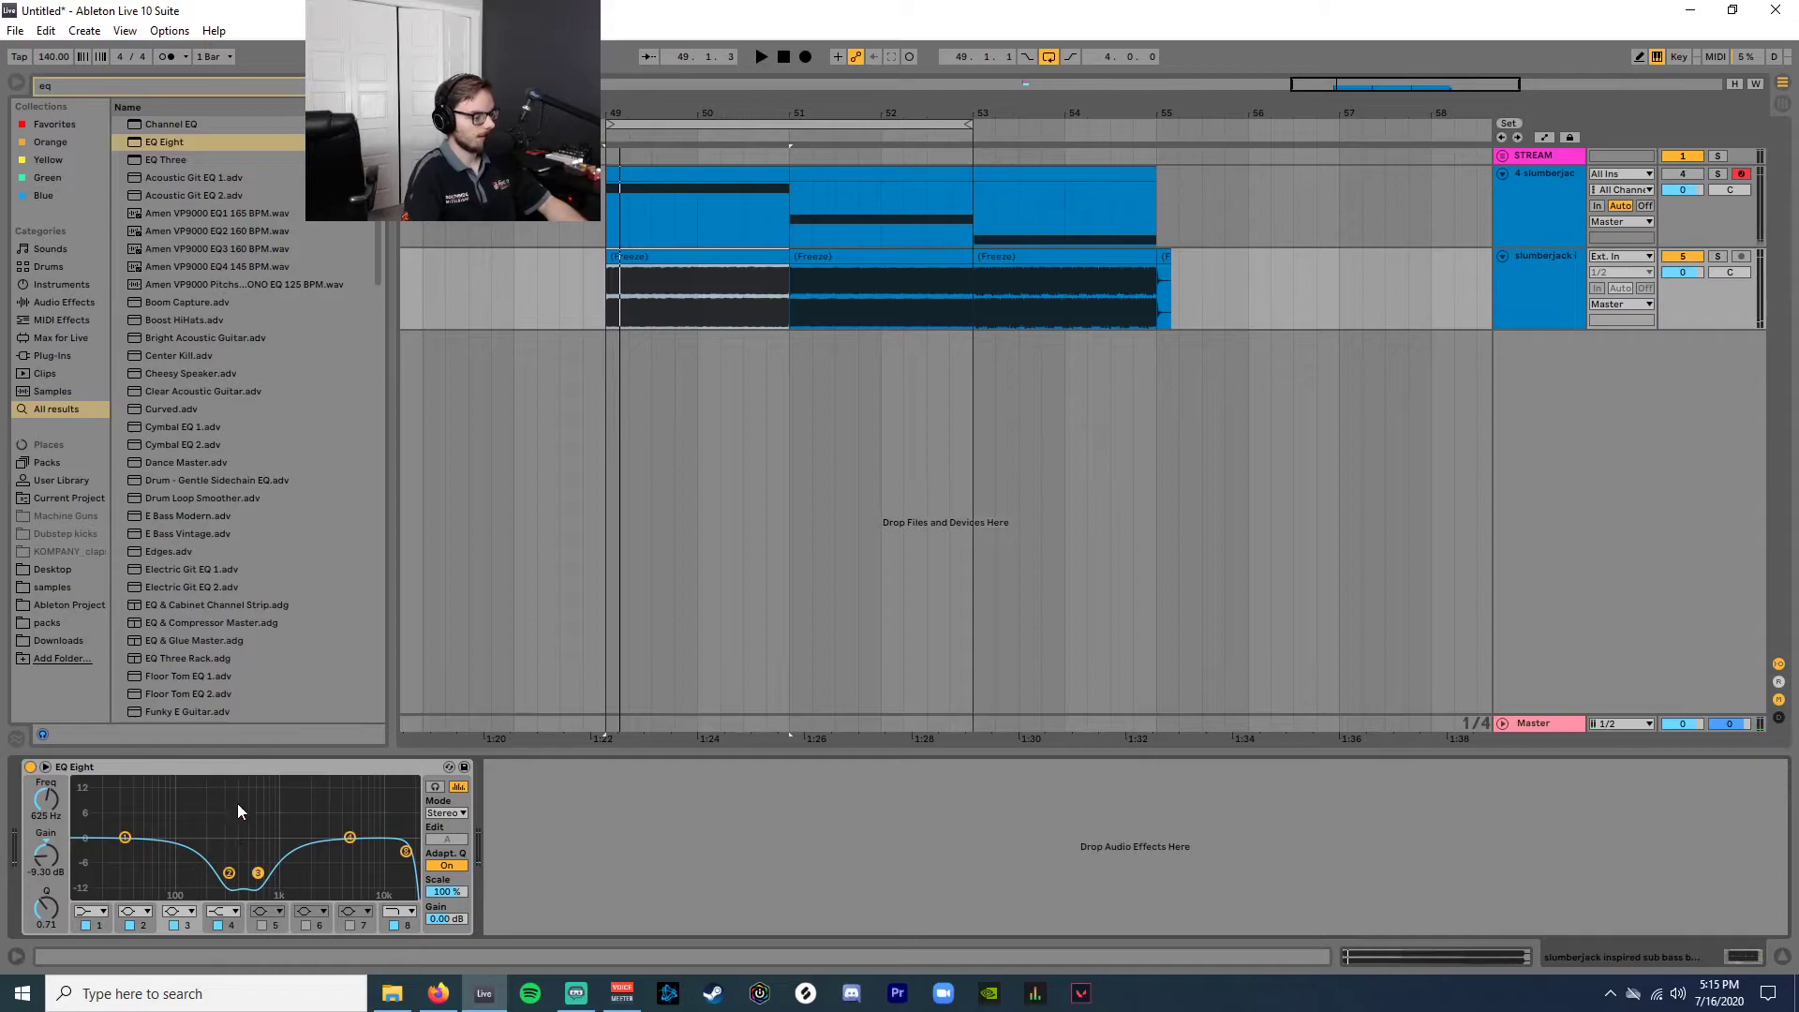
key(space)
drag(258, 872, 257, 876)
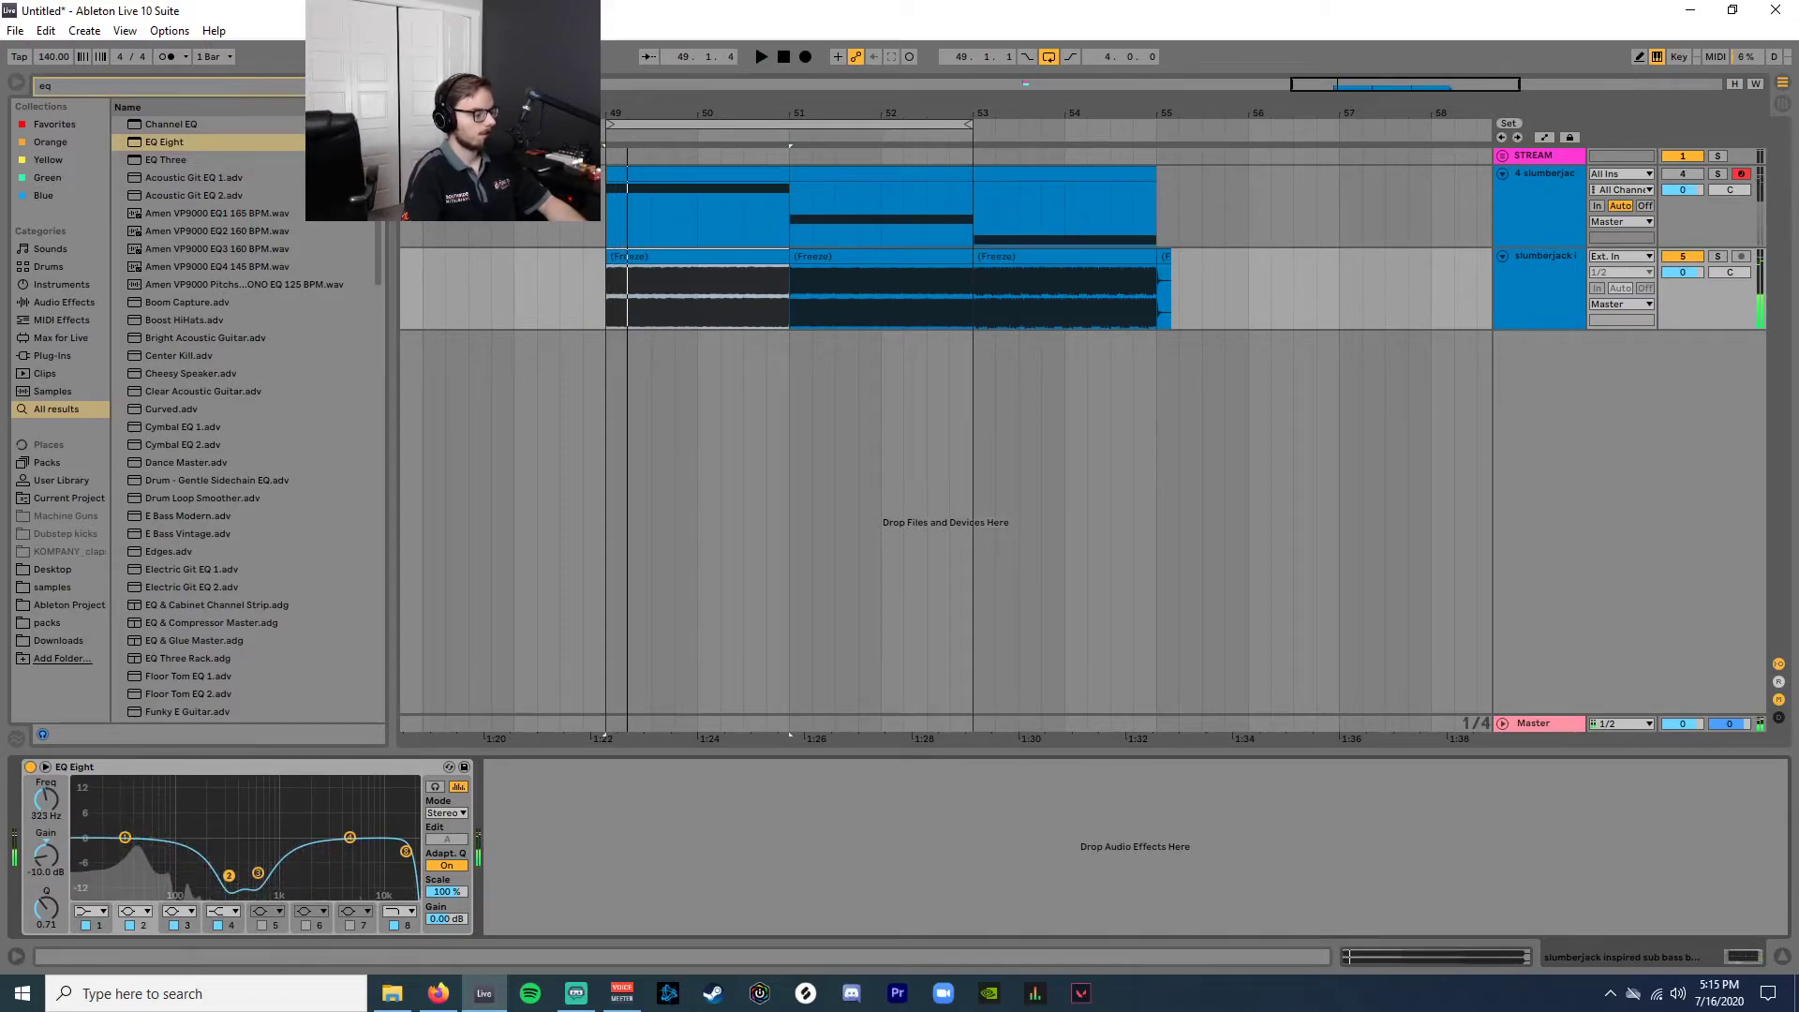
key(space)
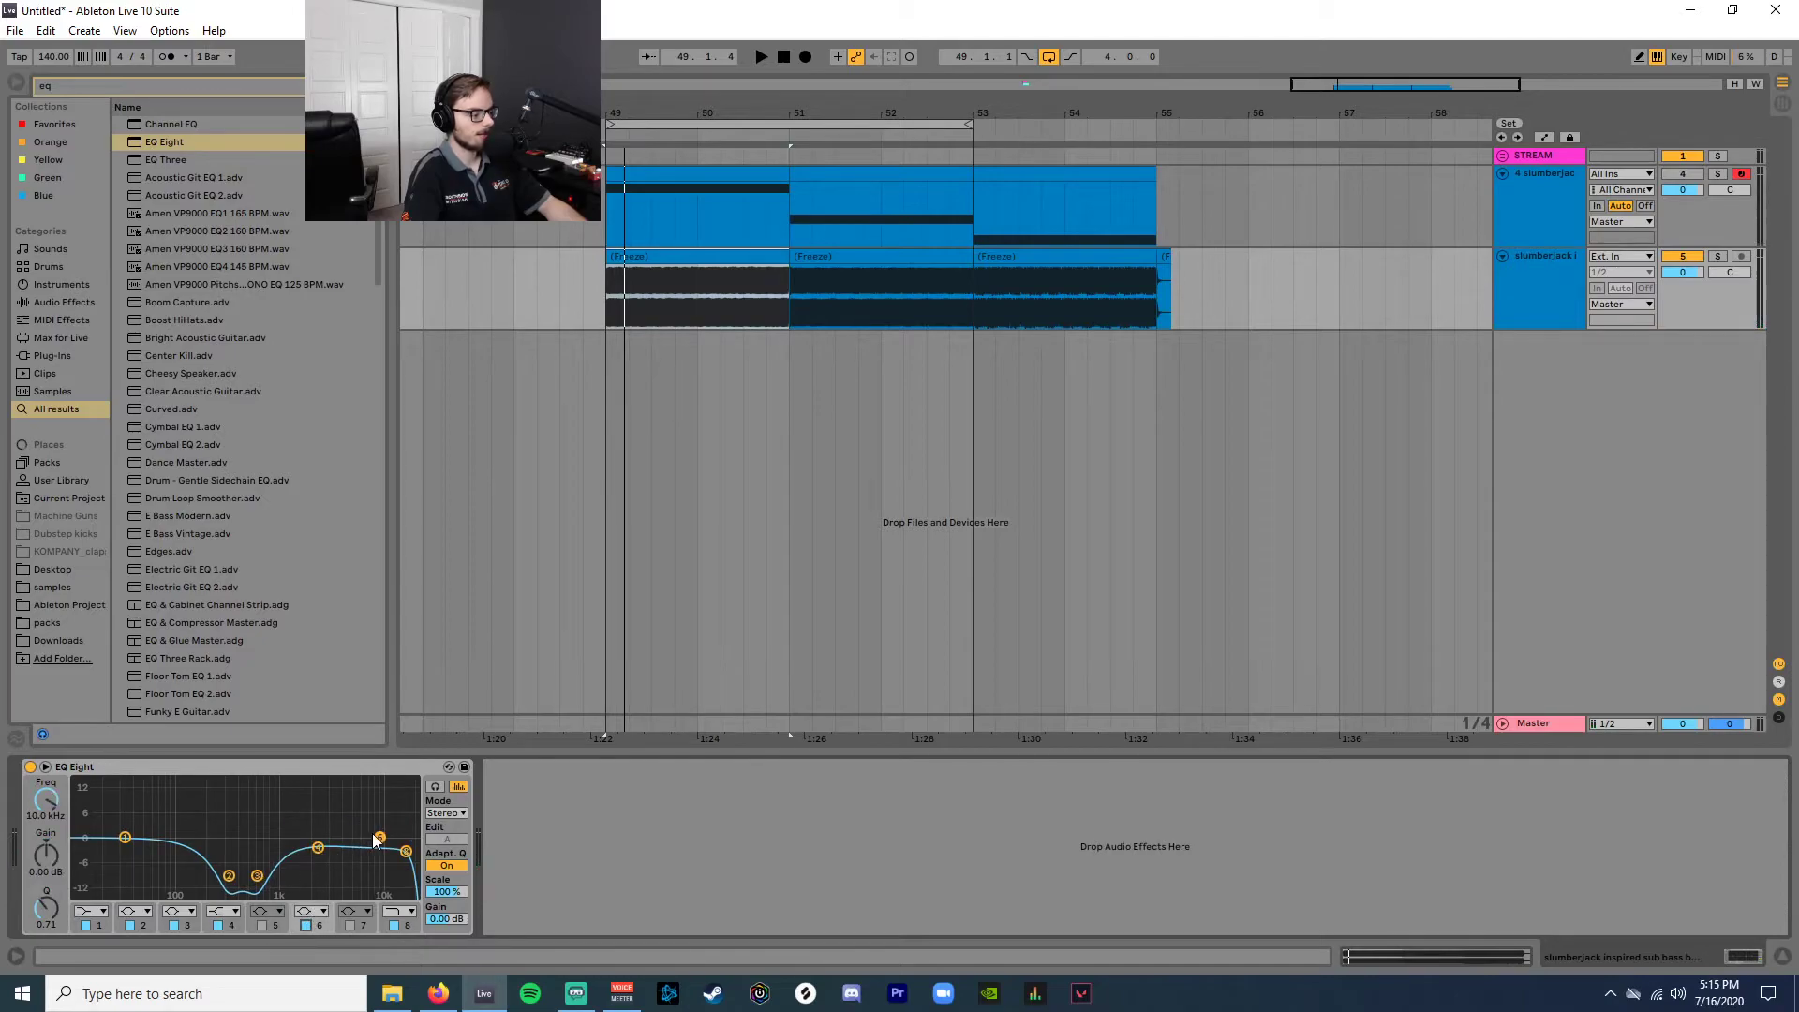
Cut the EQ Eight's upper frequencies to -9.79 dB at 3.91 kHz while auditioning the loop.
key(space)
drag(378, 839, 338, 876)
key(space)
key(space)
key(space)
key(space)
key(space)
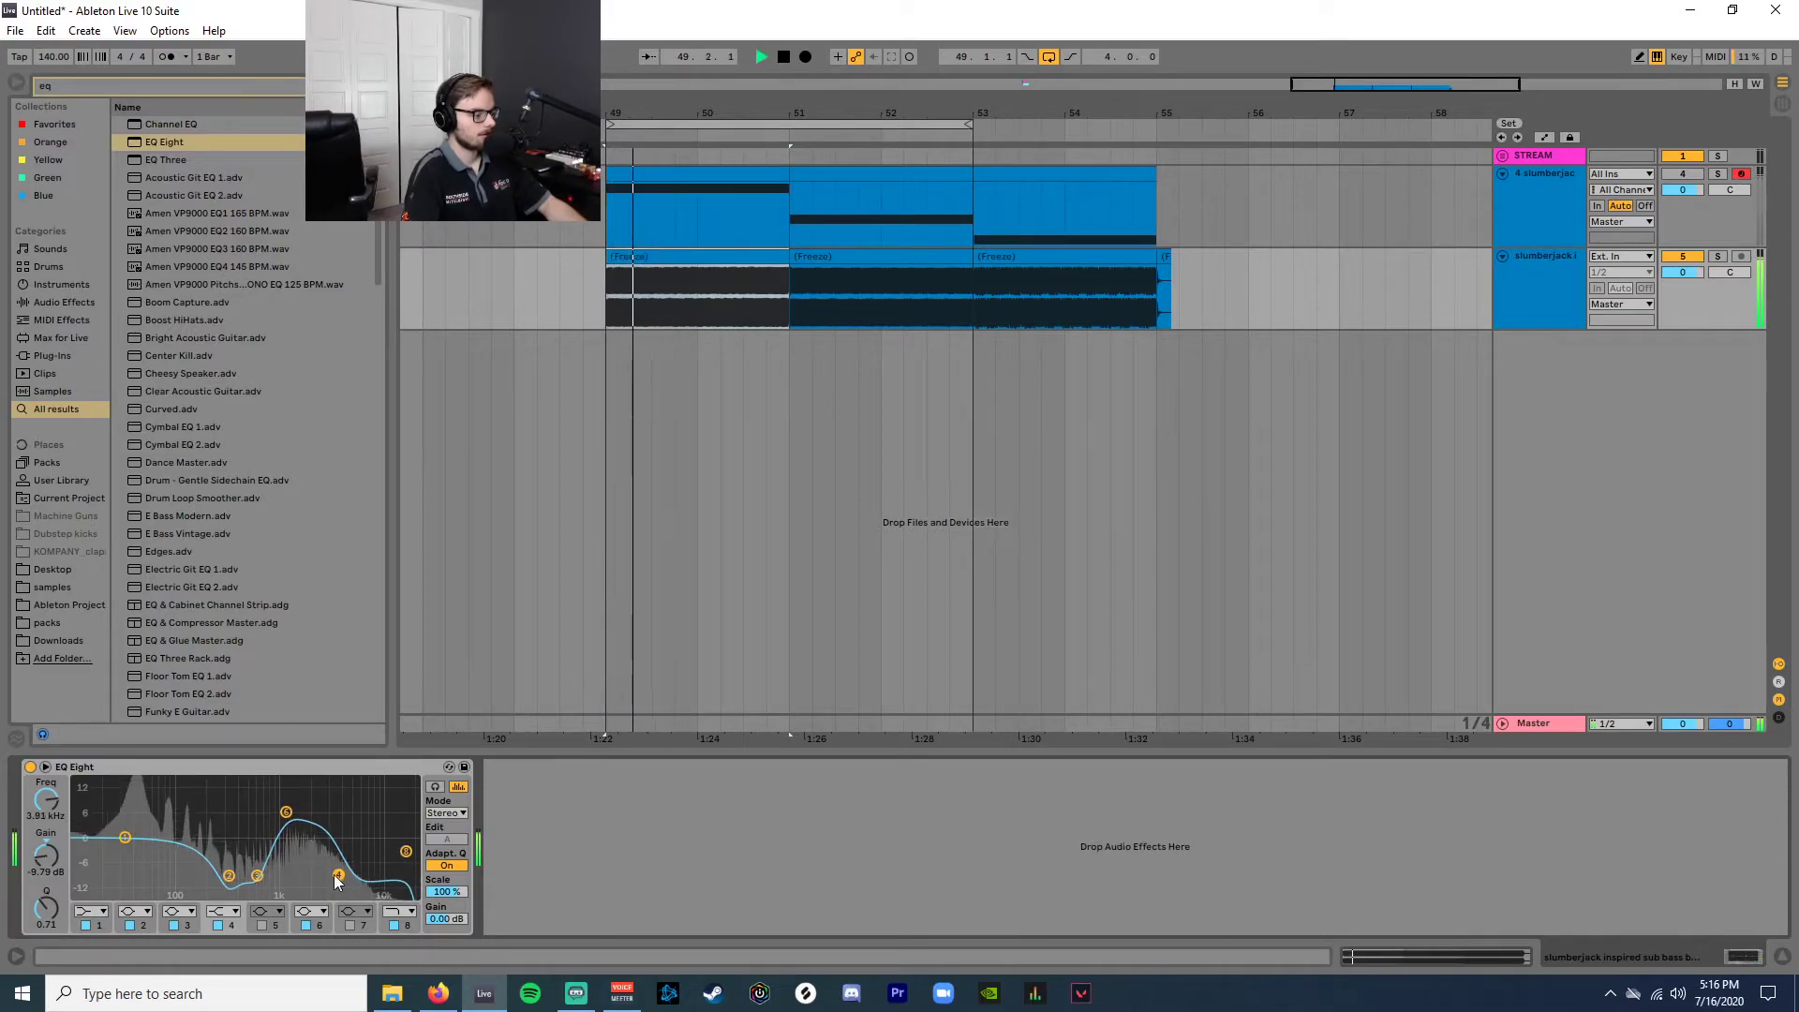
Set EQ Eight band 6 to a 3.10 dB boost at 880 Hz, audition it, and bypass the EQ.
key(space)
drag(285, 811, 272, 826)
key(space)
key(space)
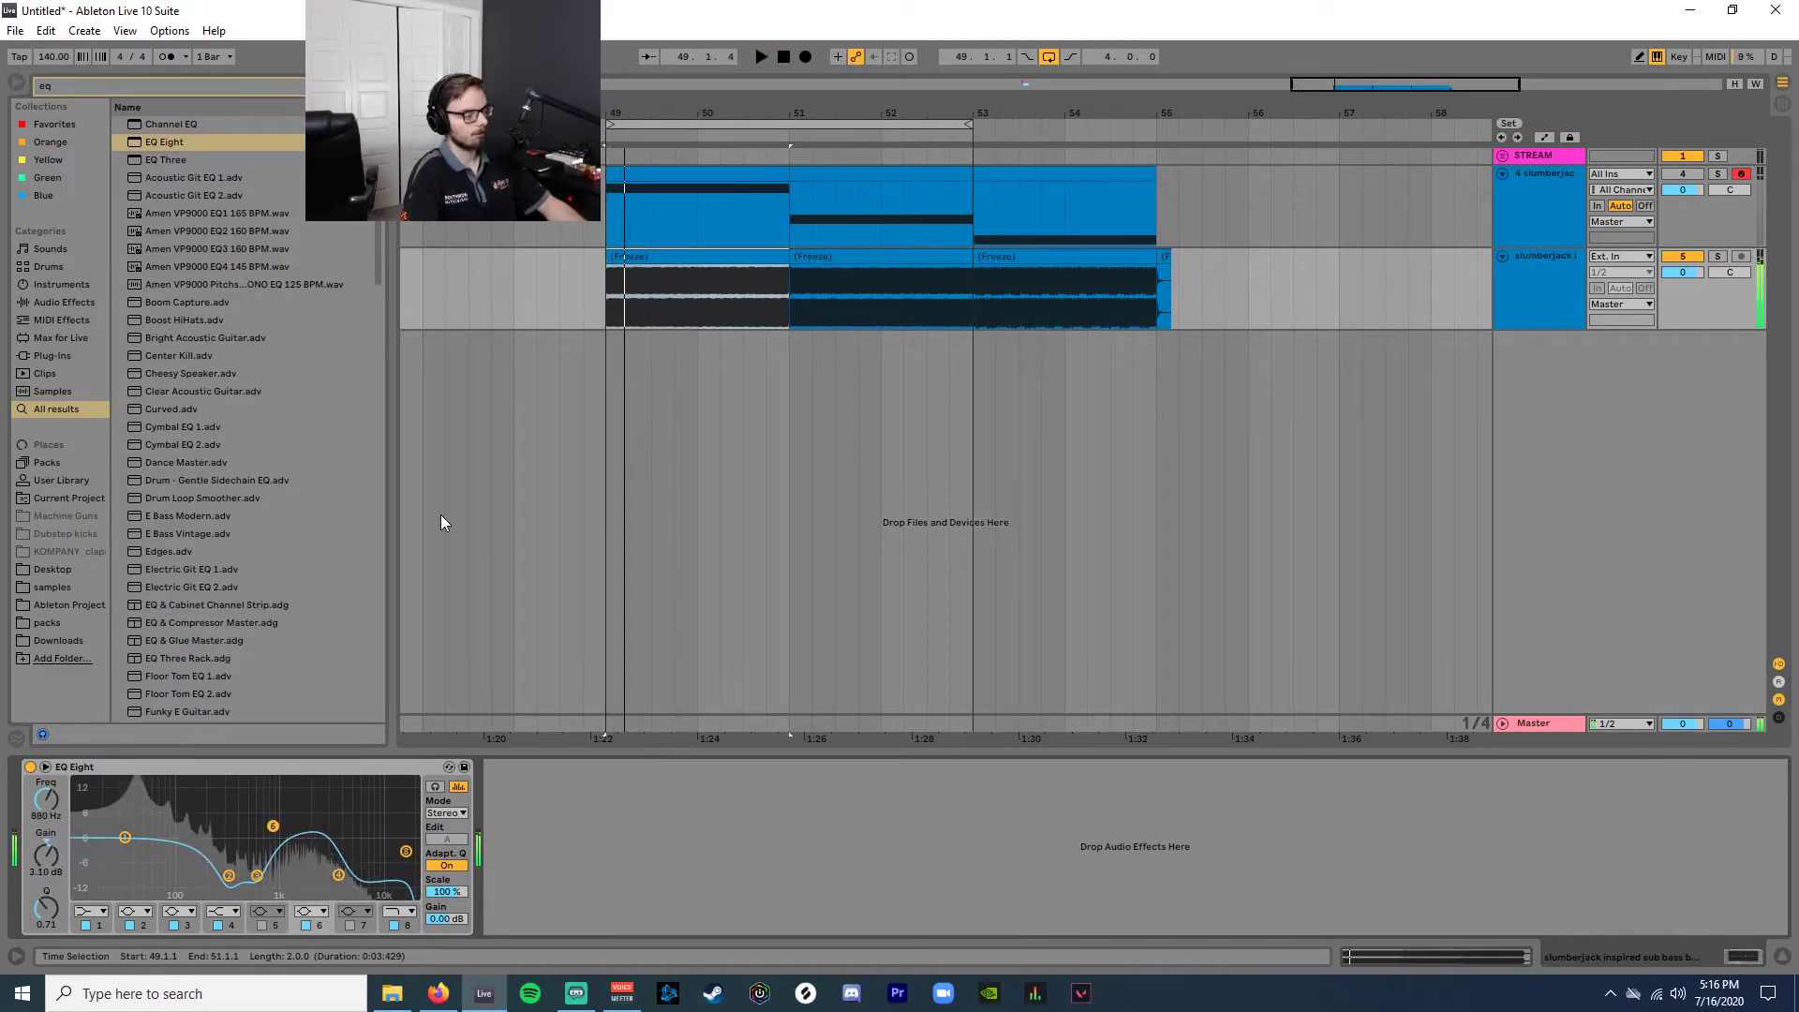
click(31, 768)
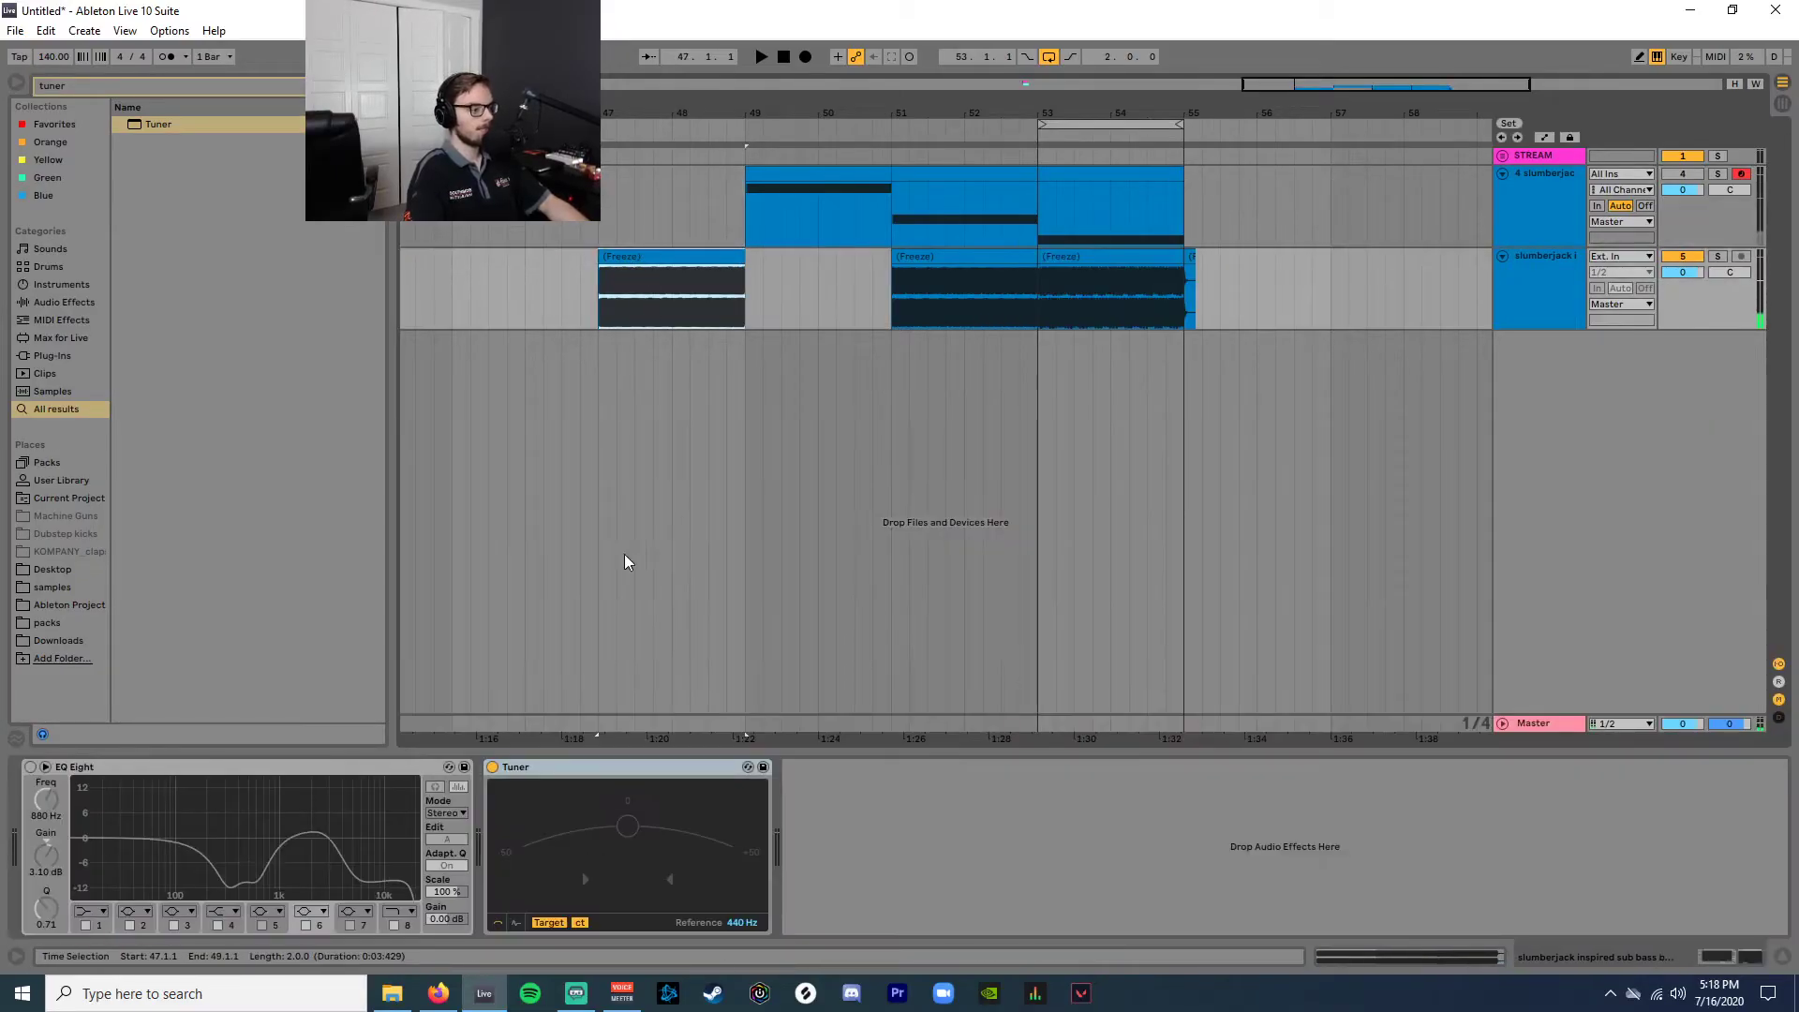
Open the frozen audio clip at bar 47, show its volume envelope and play it back.
drag(611, 106, 670, 104)
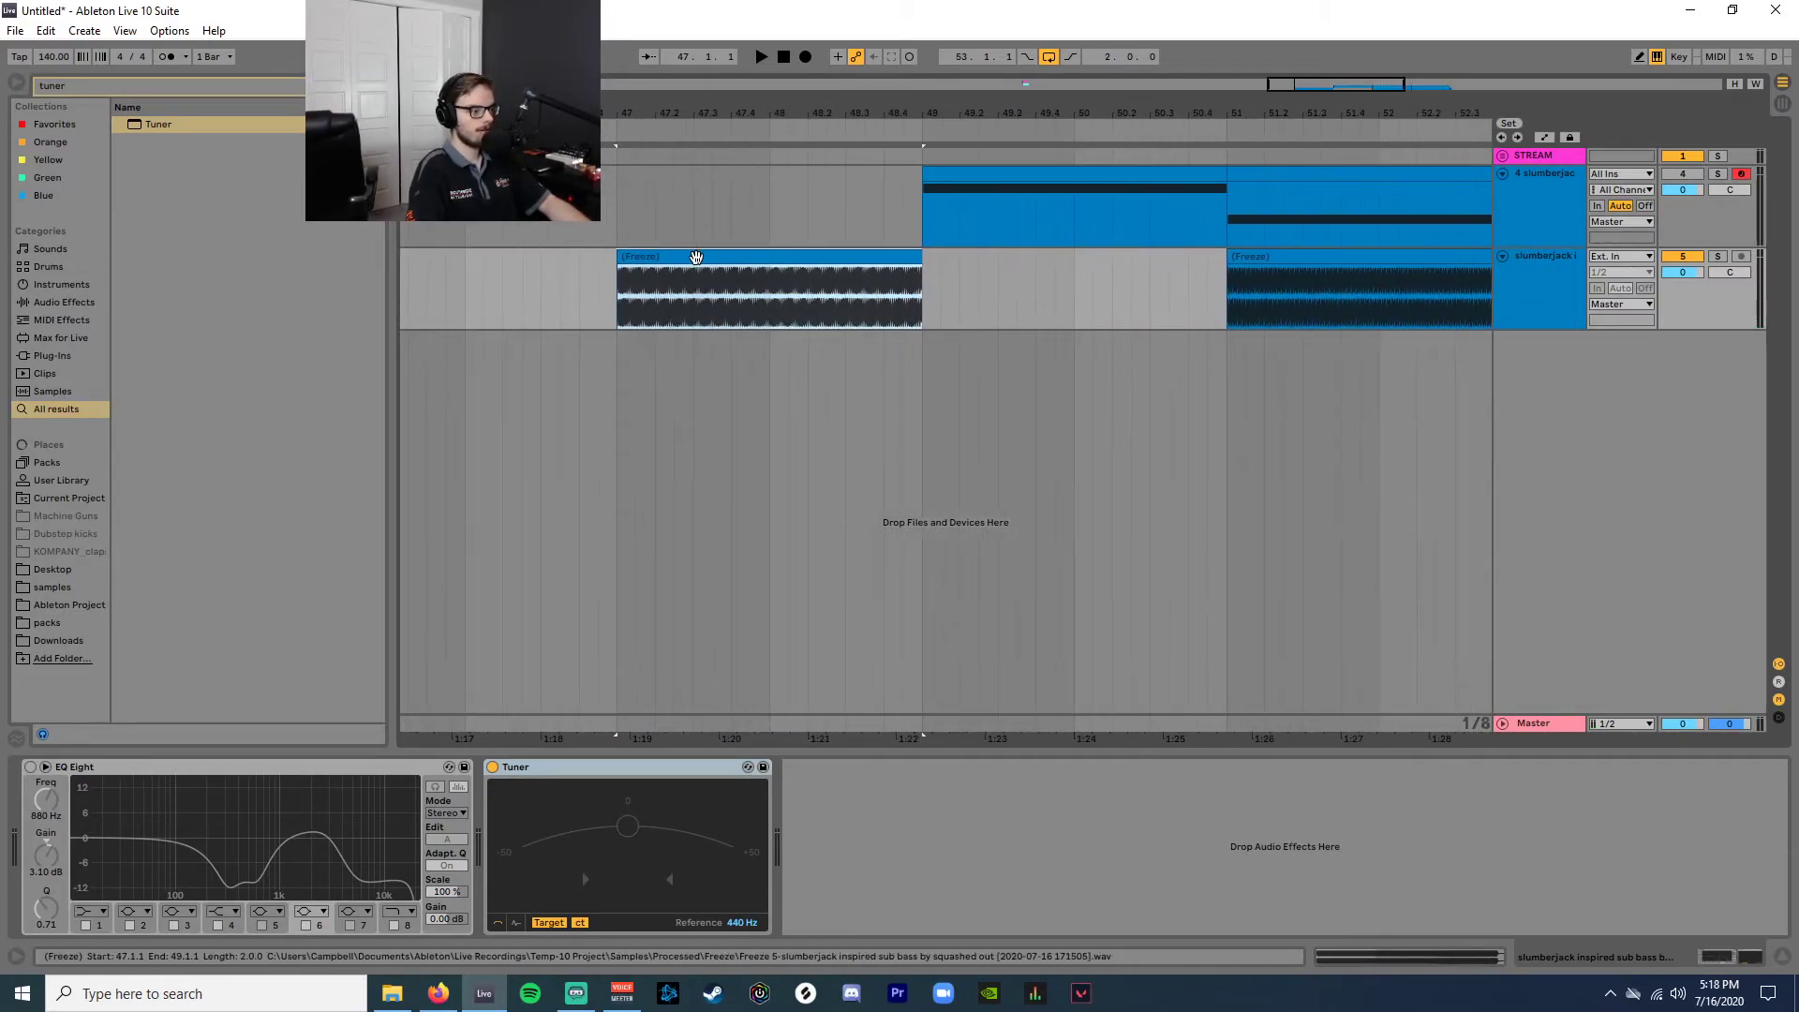
click(697, 259)
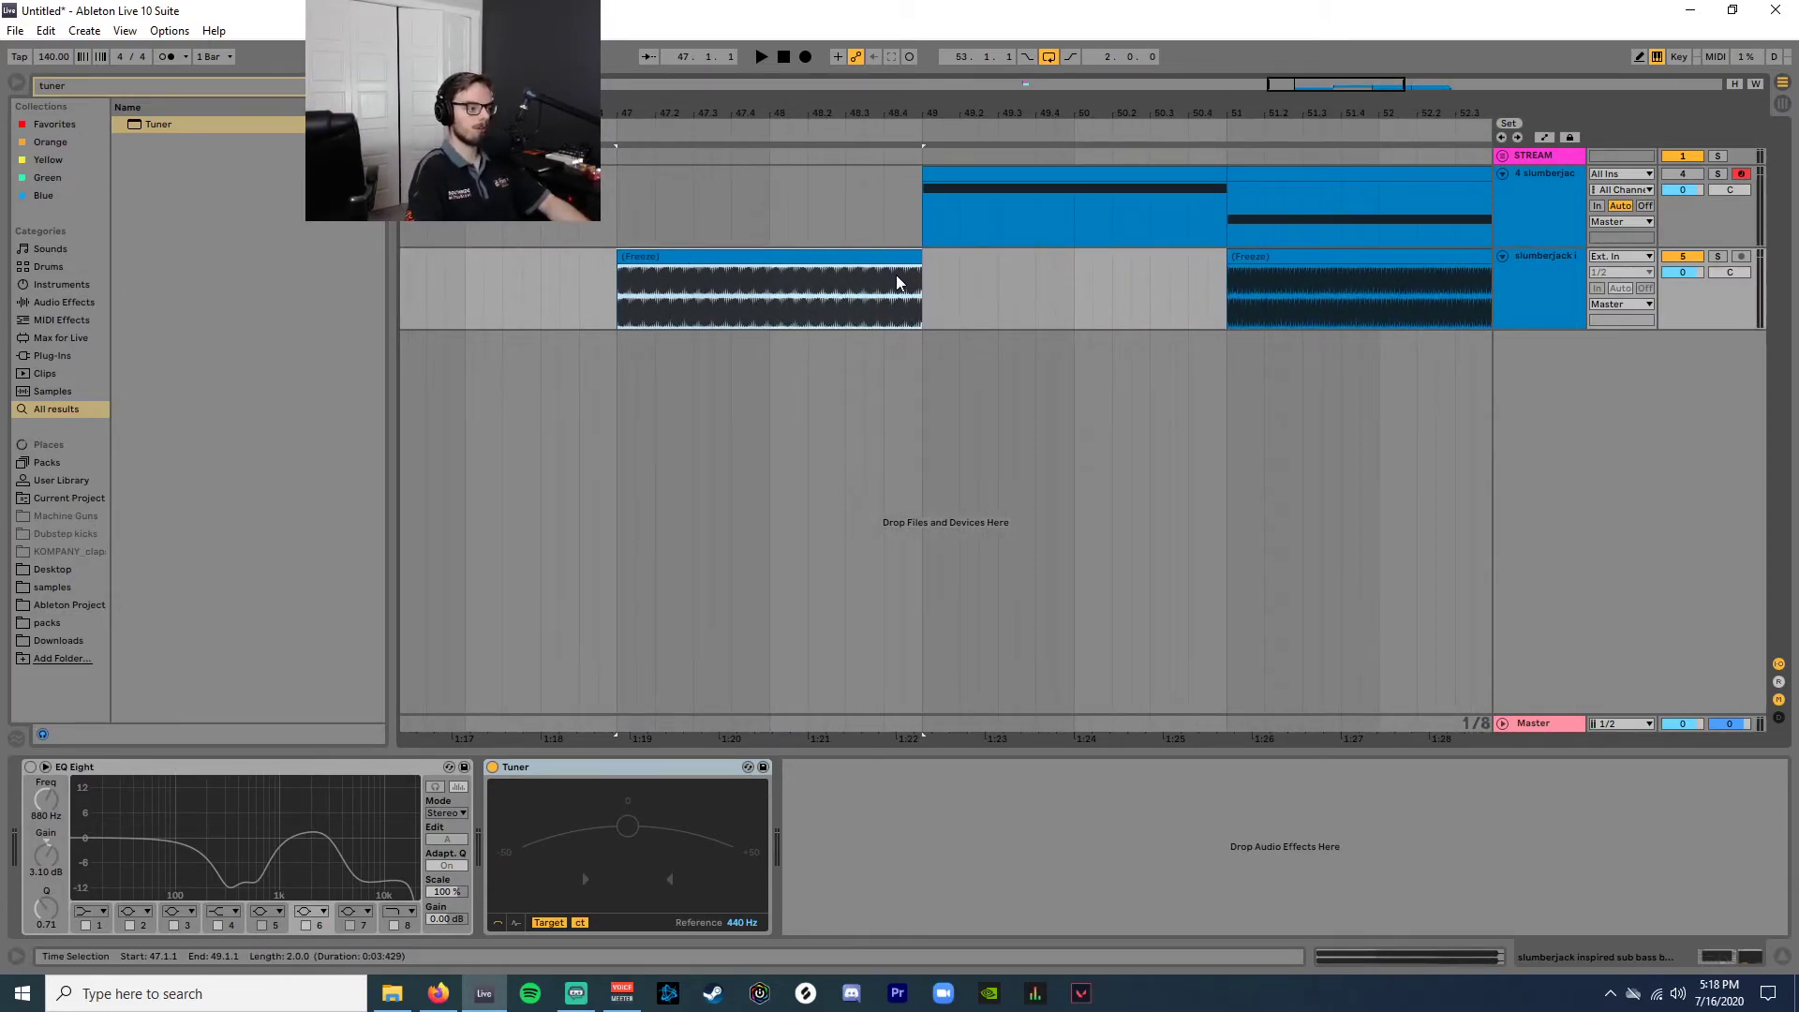
double_click(853, 281)
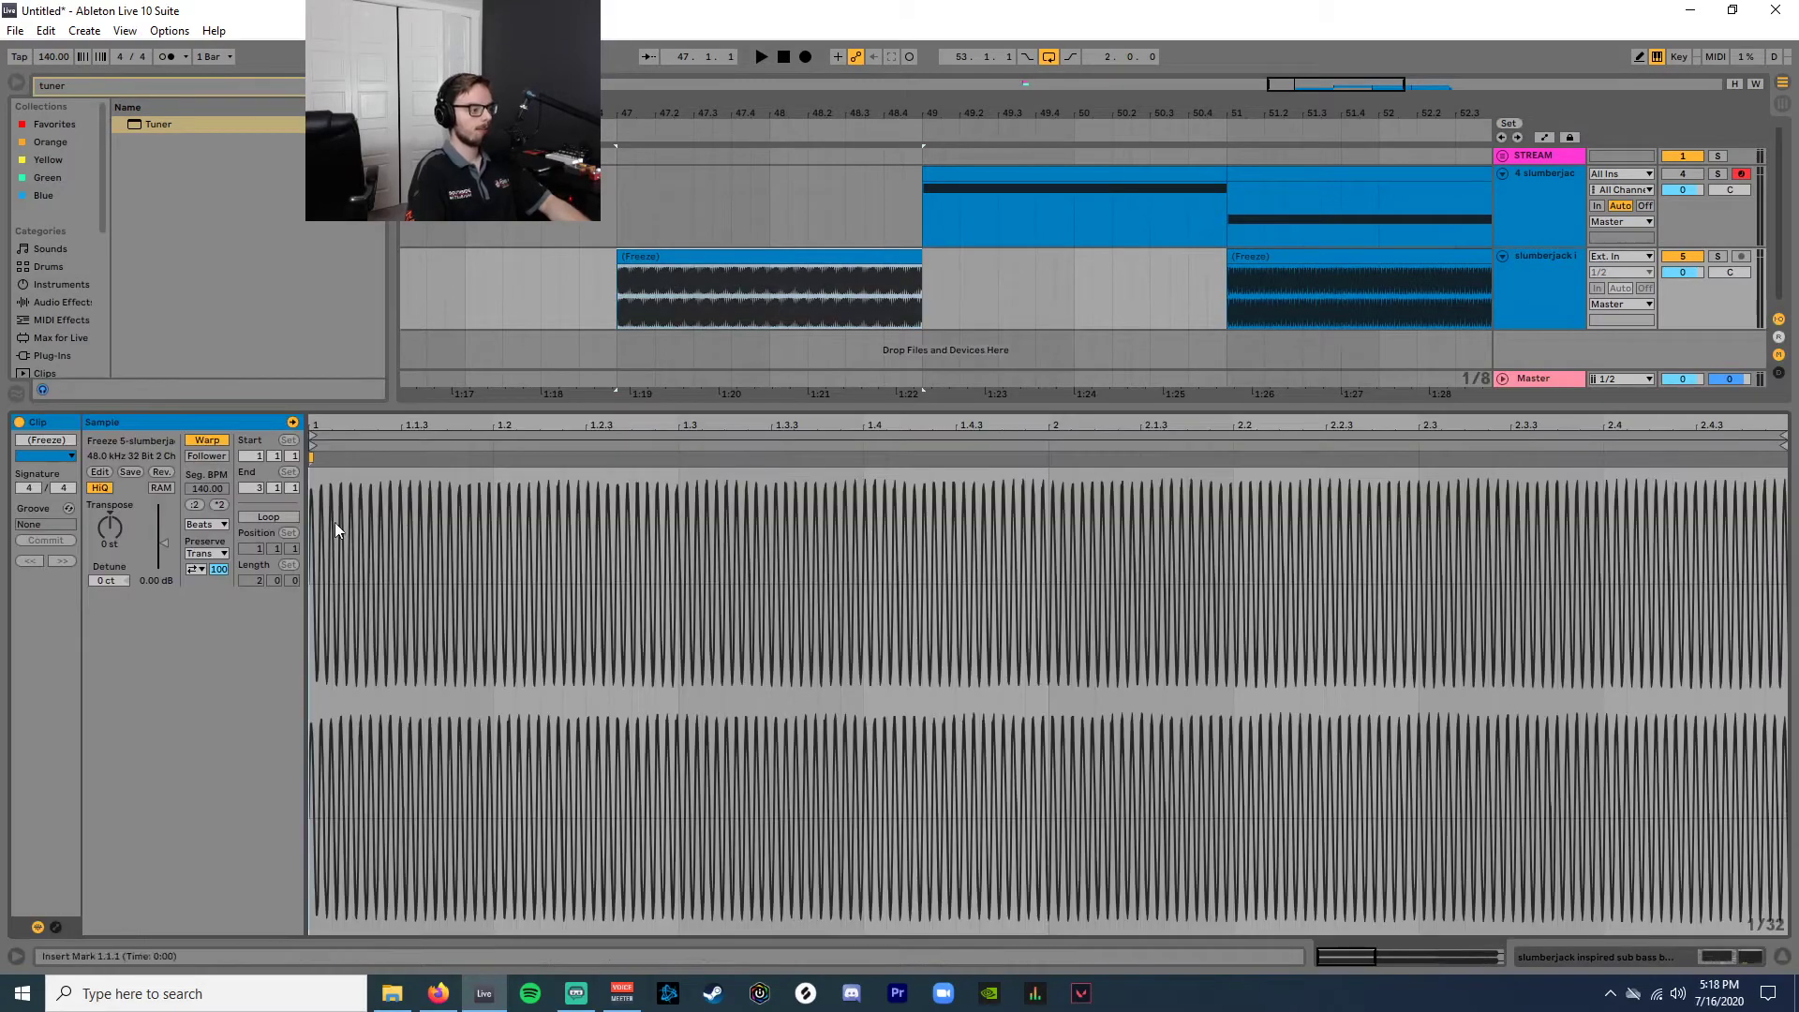
click(56, 928)
key(space)
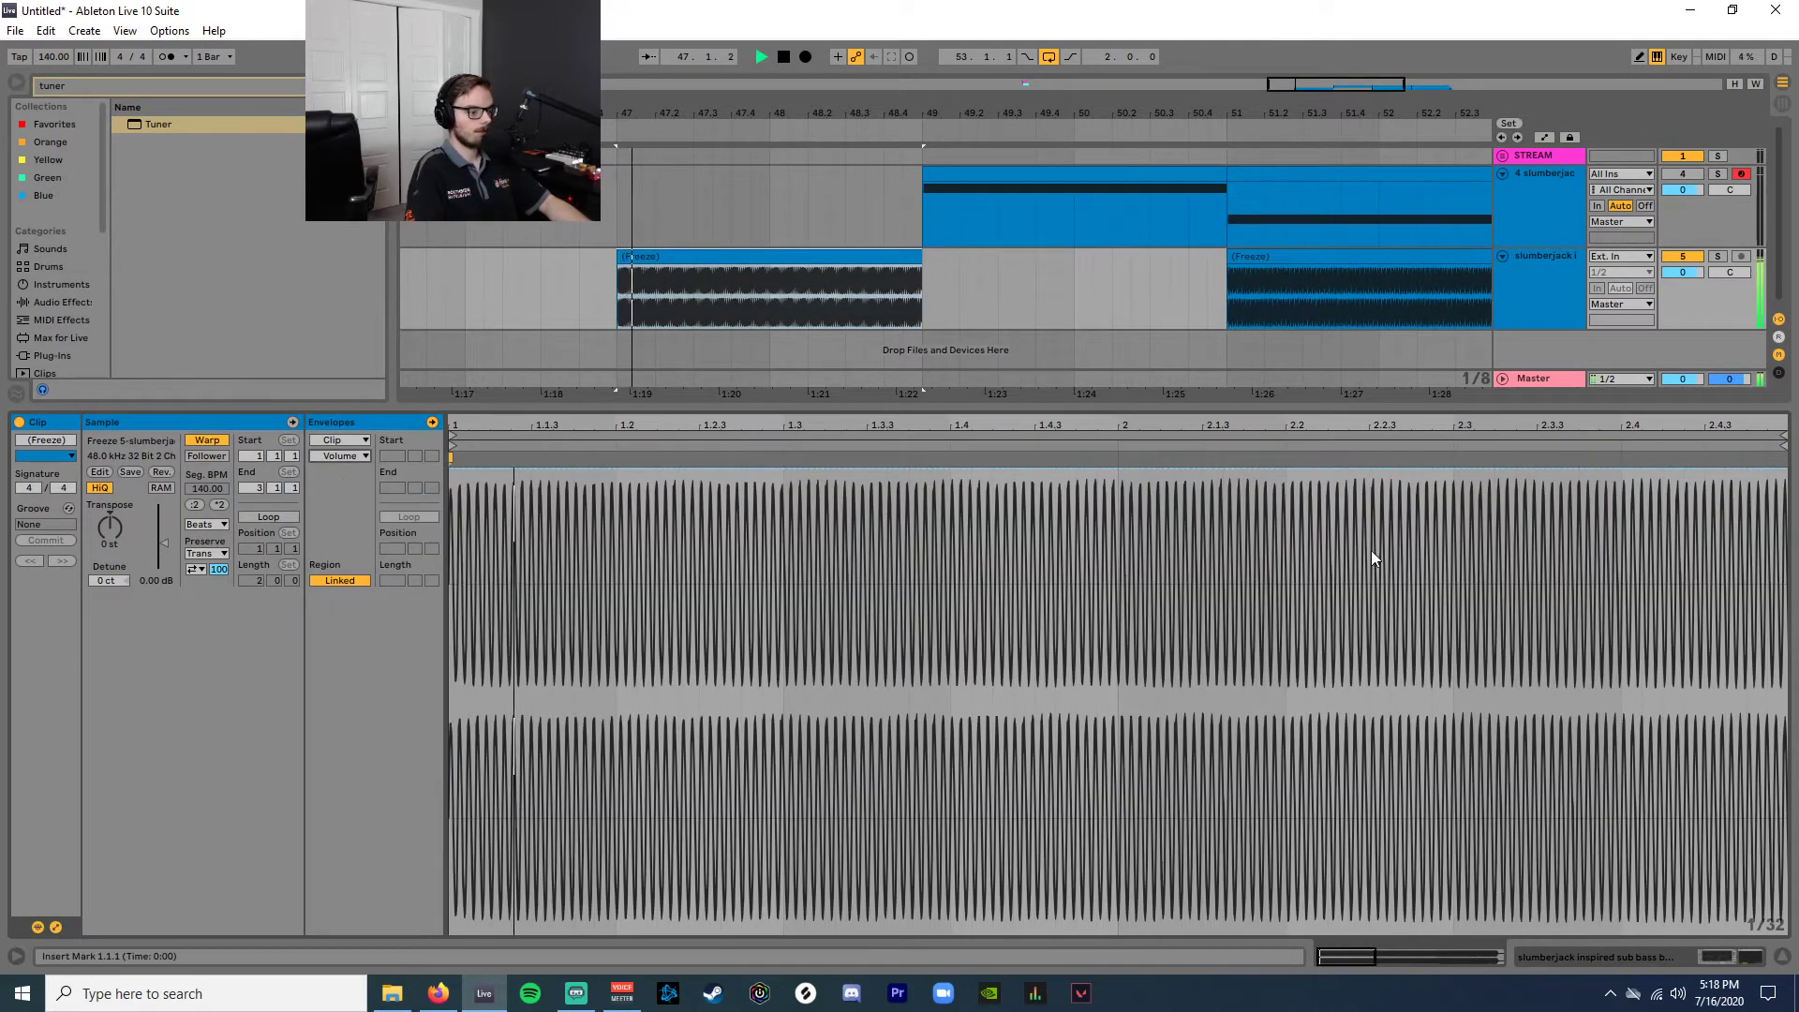
key(space)
Shape the clip's volume envelope so that it holds at full level and slopes downward, and play the result.
click(621, 469)
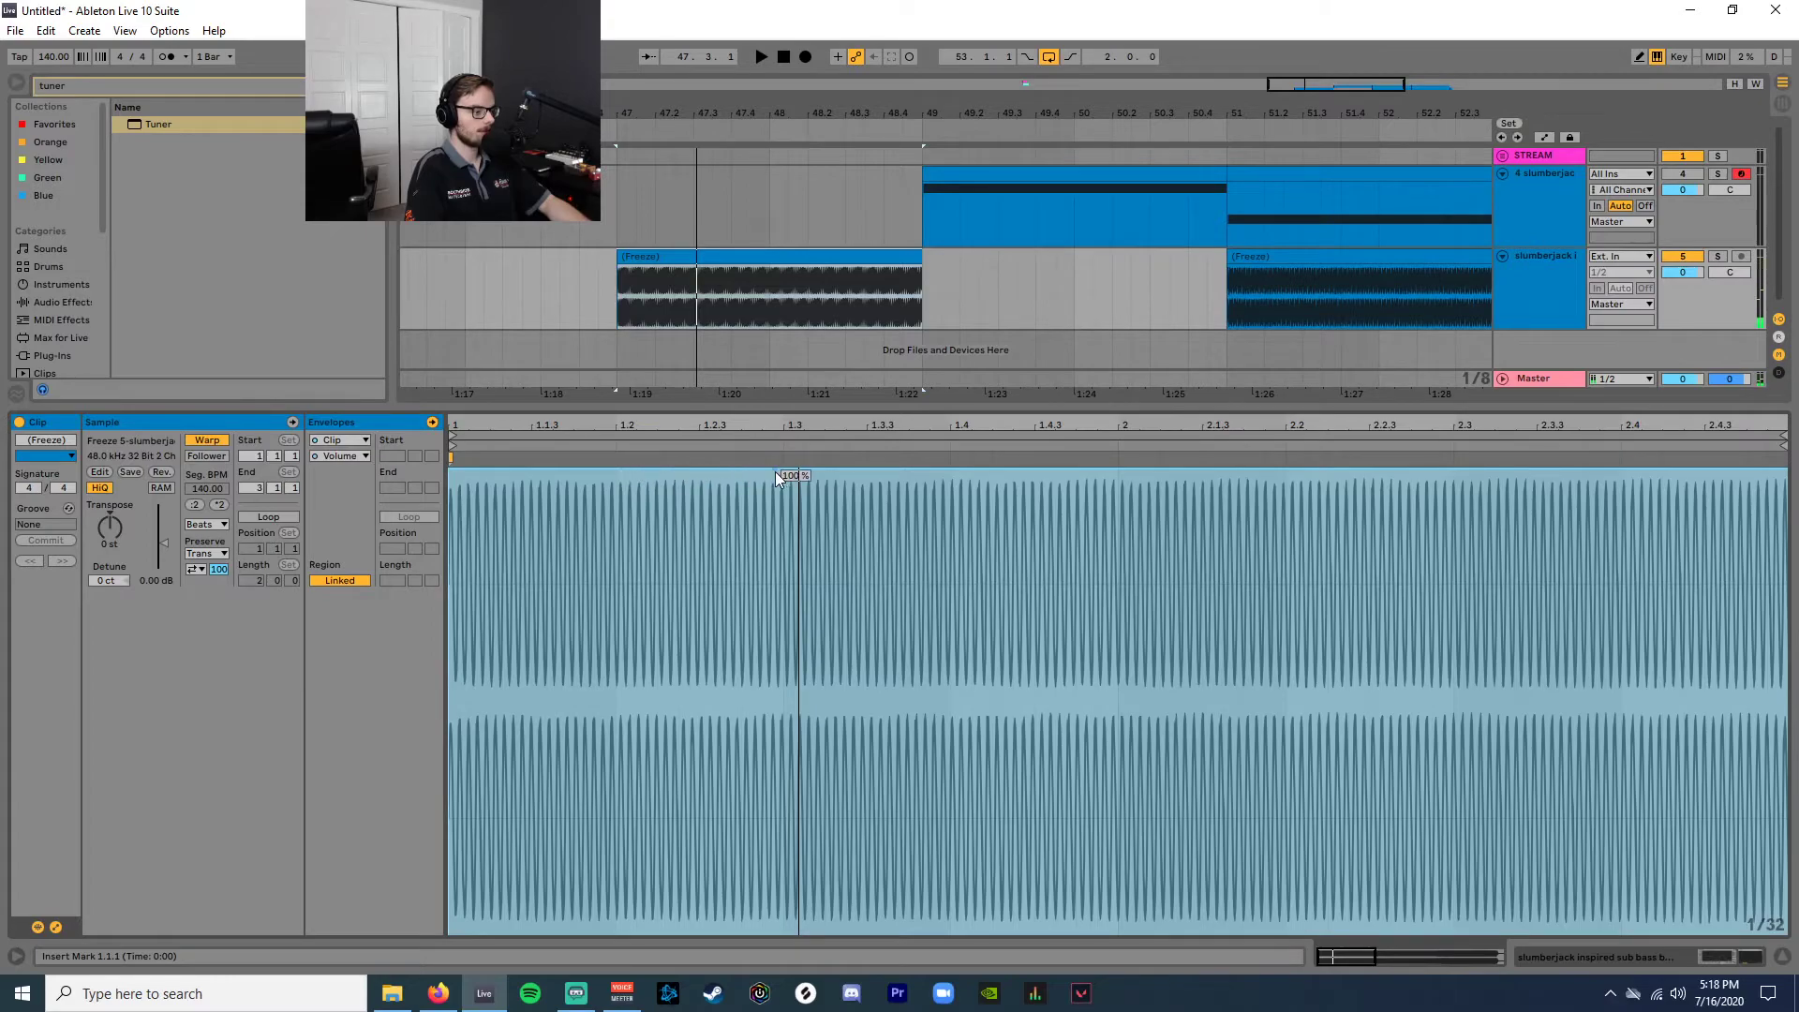
drag(777, 478, 777, 540)
key(space)
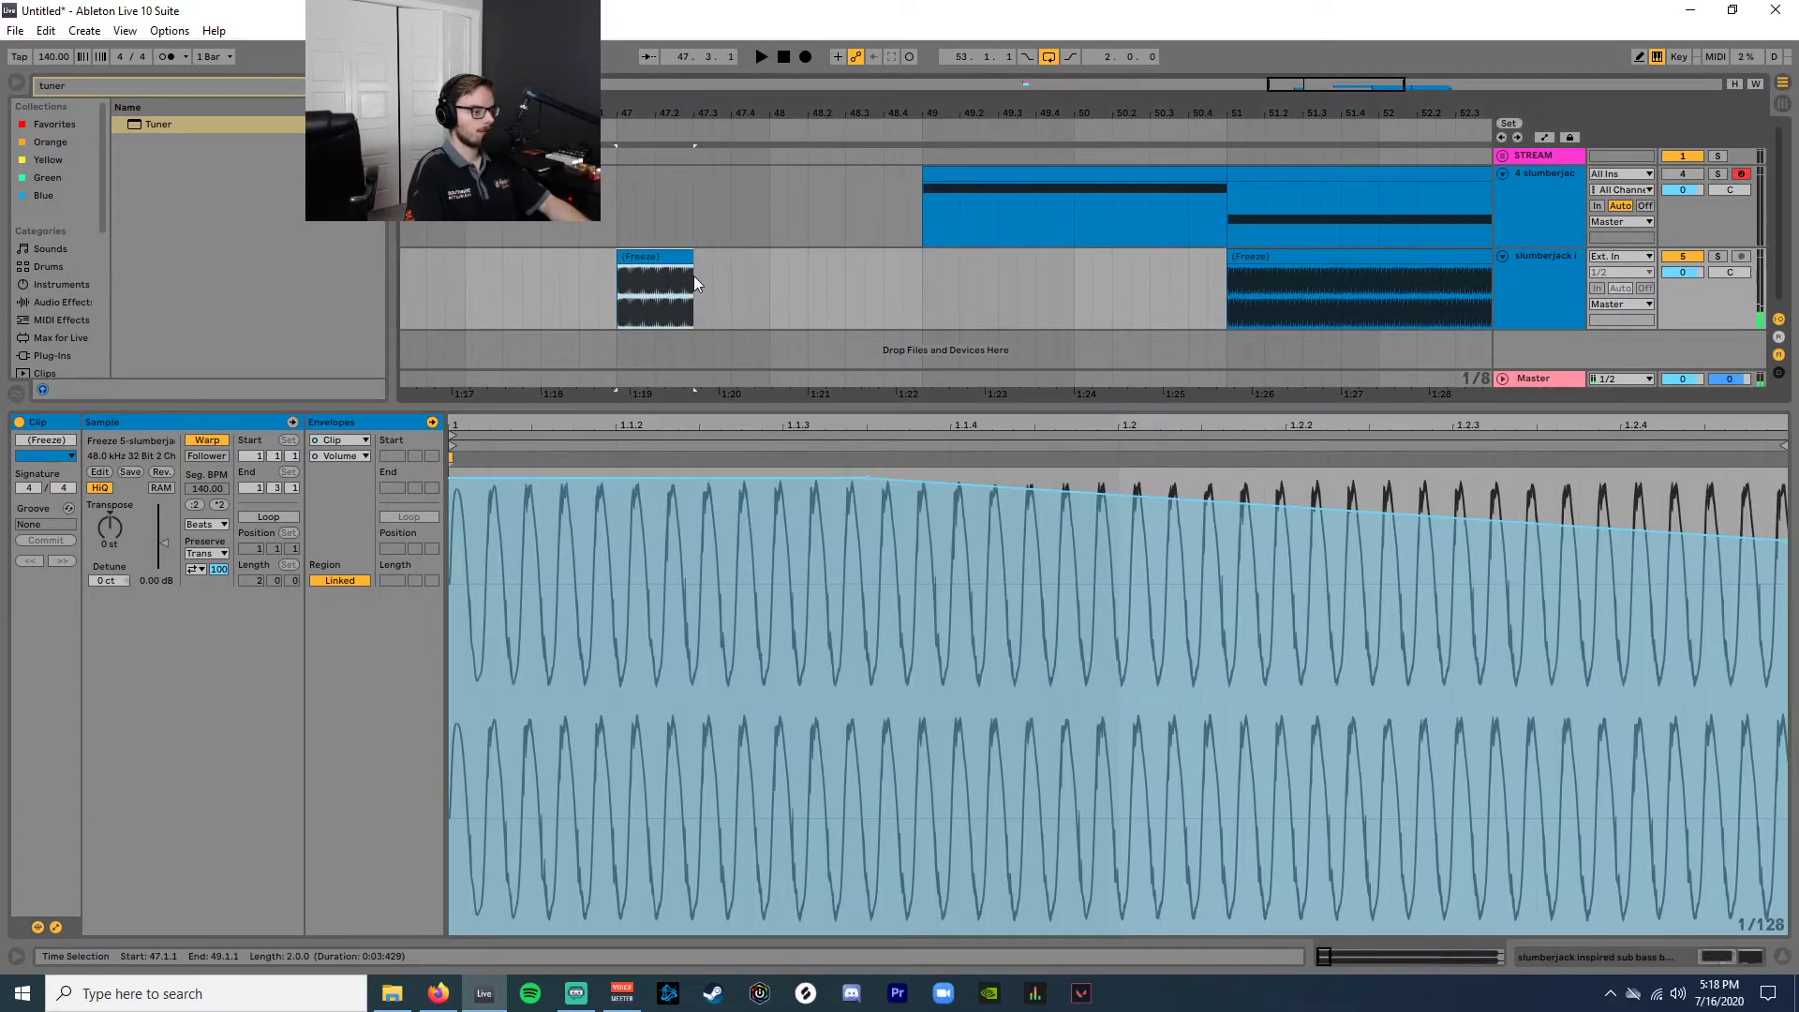
Select the shortened audio clip spanning 47.1.1 to 47.3.1, consolidate it and play it back.
click(689, 272)
click(683, 261)
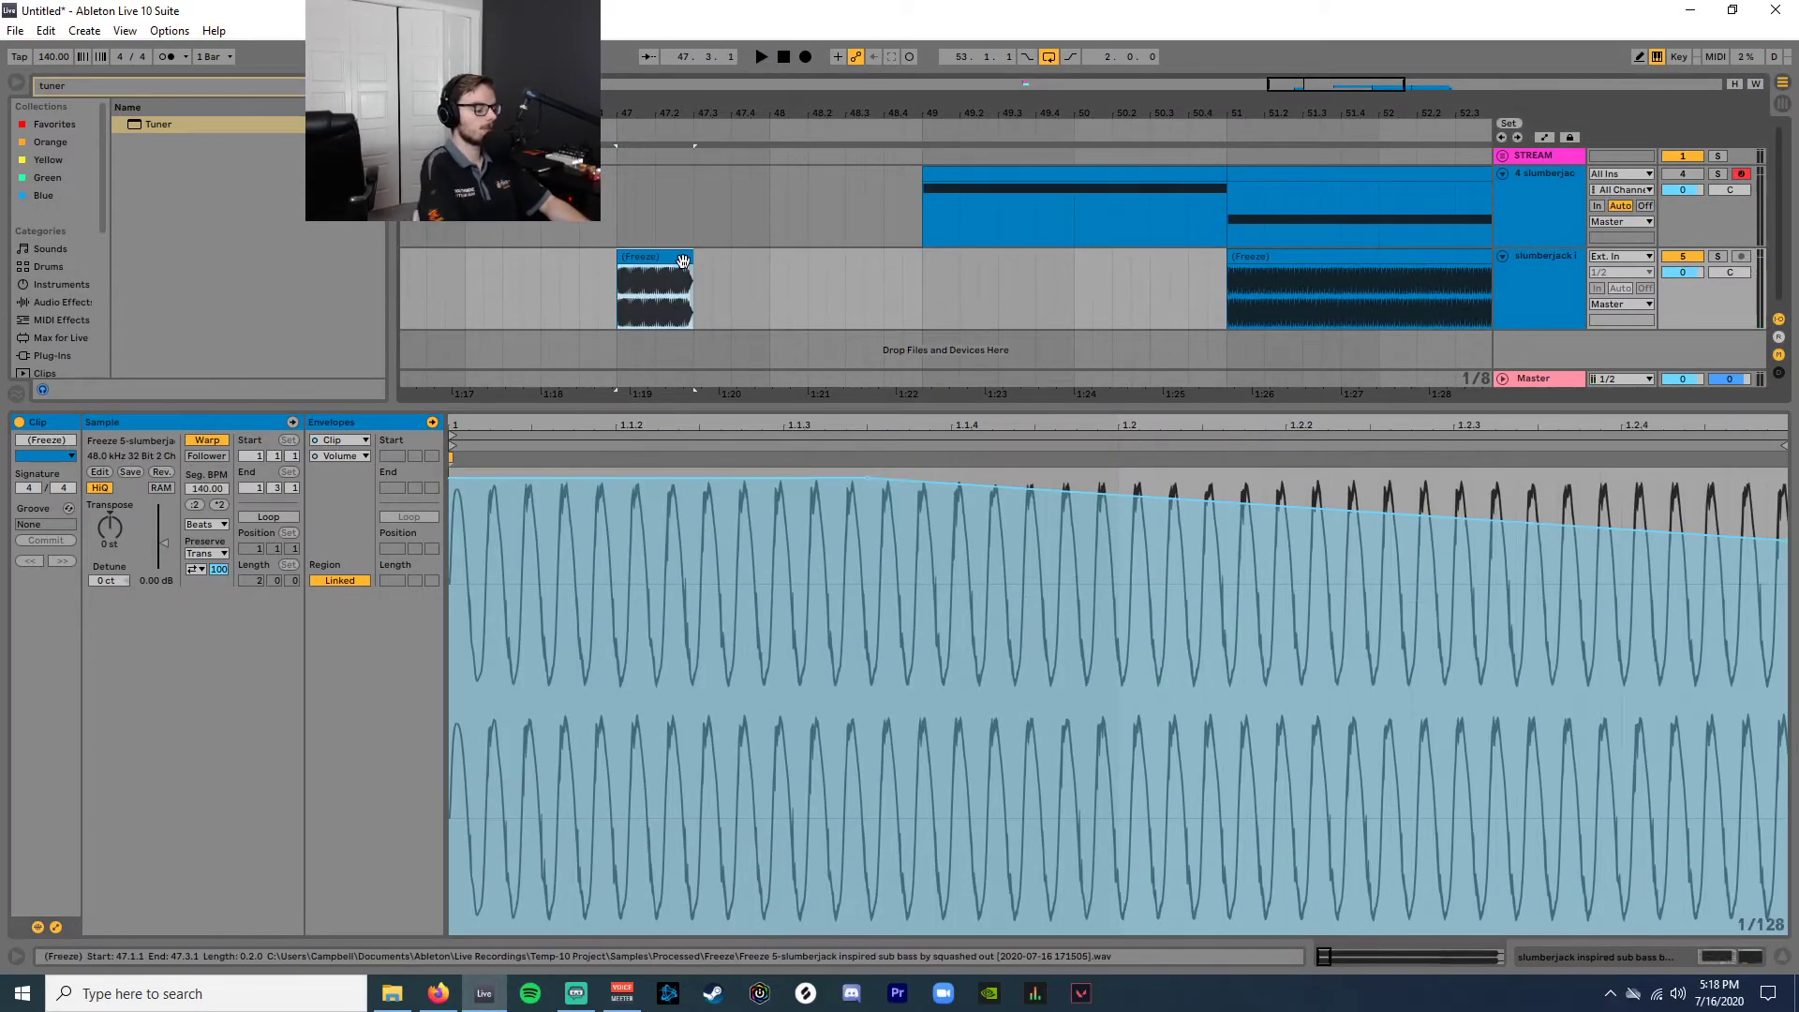
key(ctrl+j)
key(space)
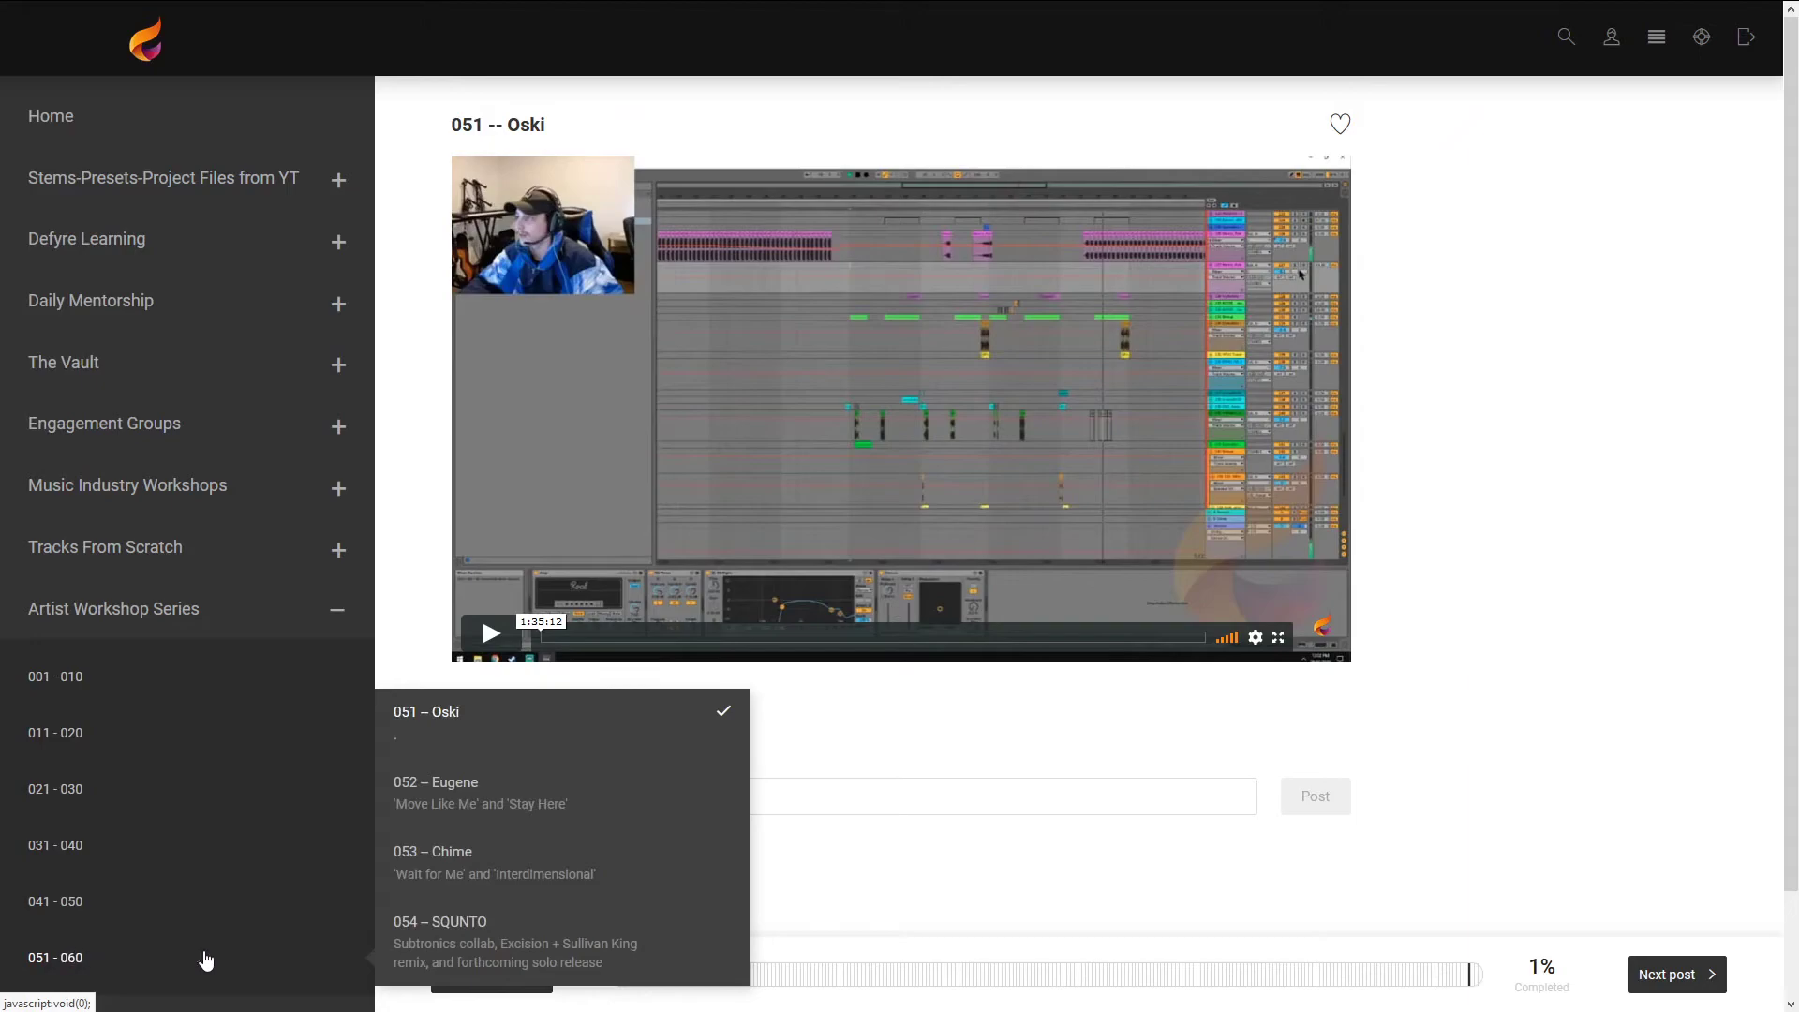
Switch to the Defyre member portal and browse the Artist Workshop Series groups 041 - 050 and 031 - 040 and the Stems-Presets-Project Files section.
click(60, 902)
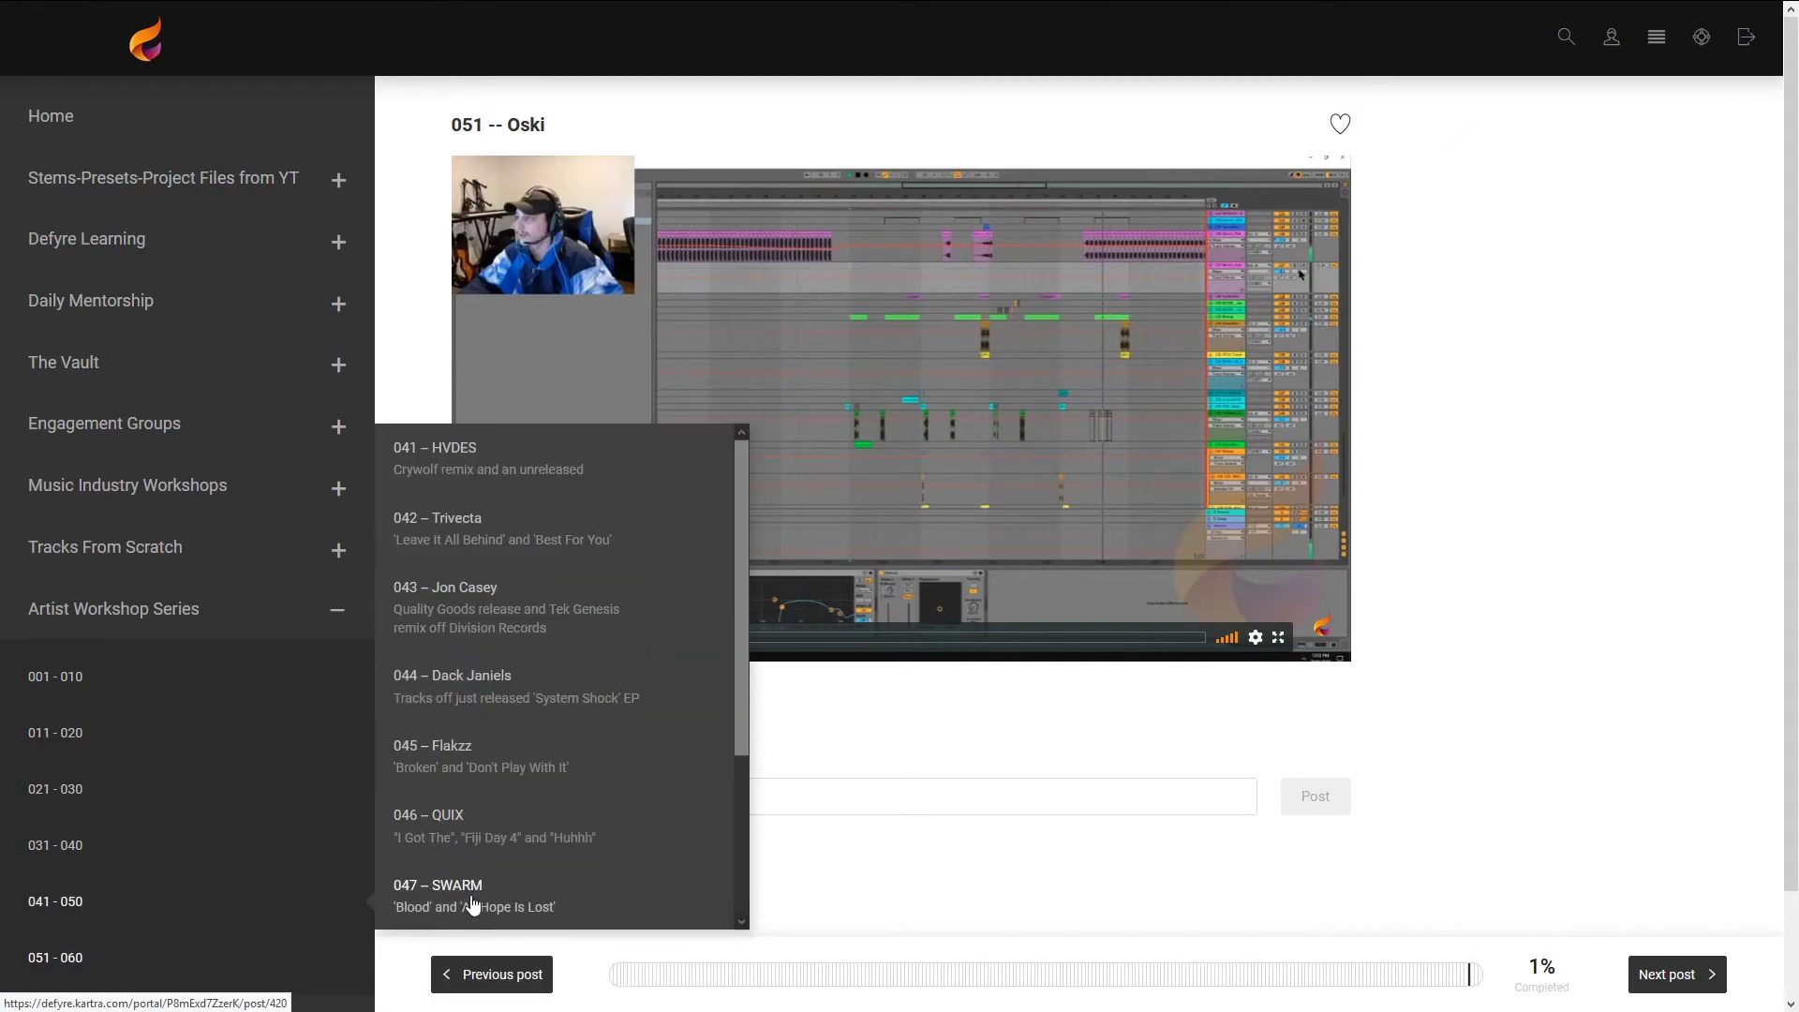
scroll(477, 785, down, 2)
click(68, 848)
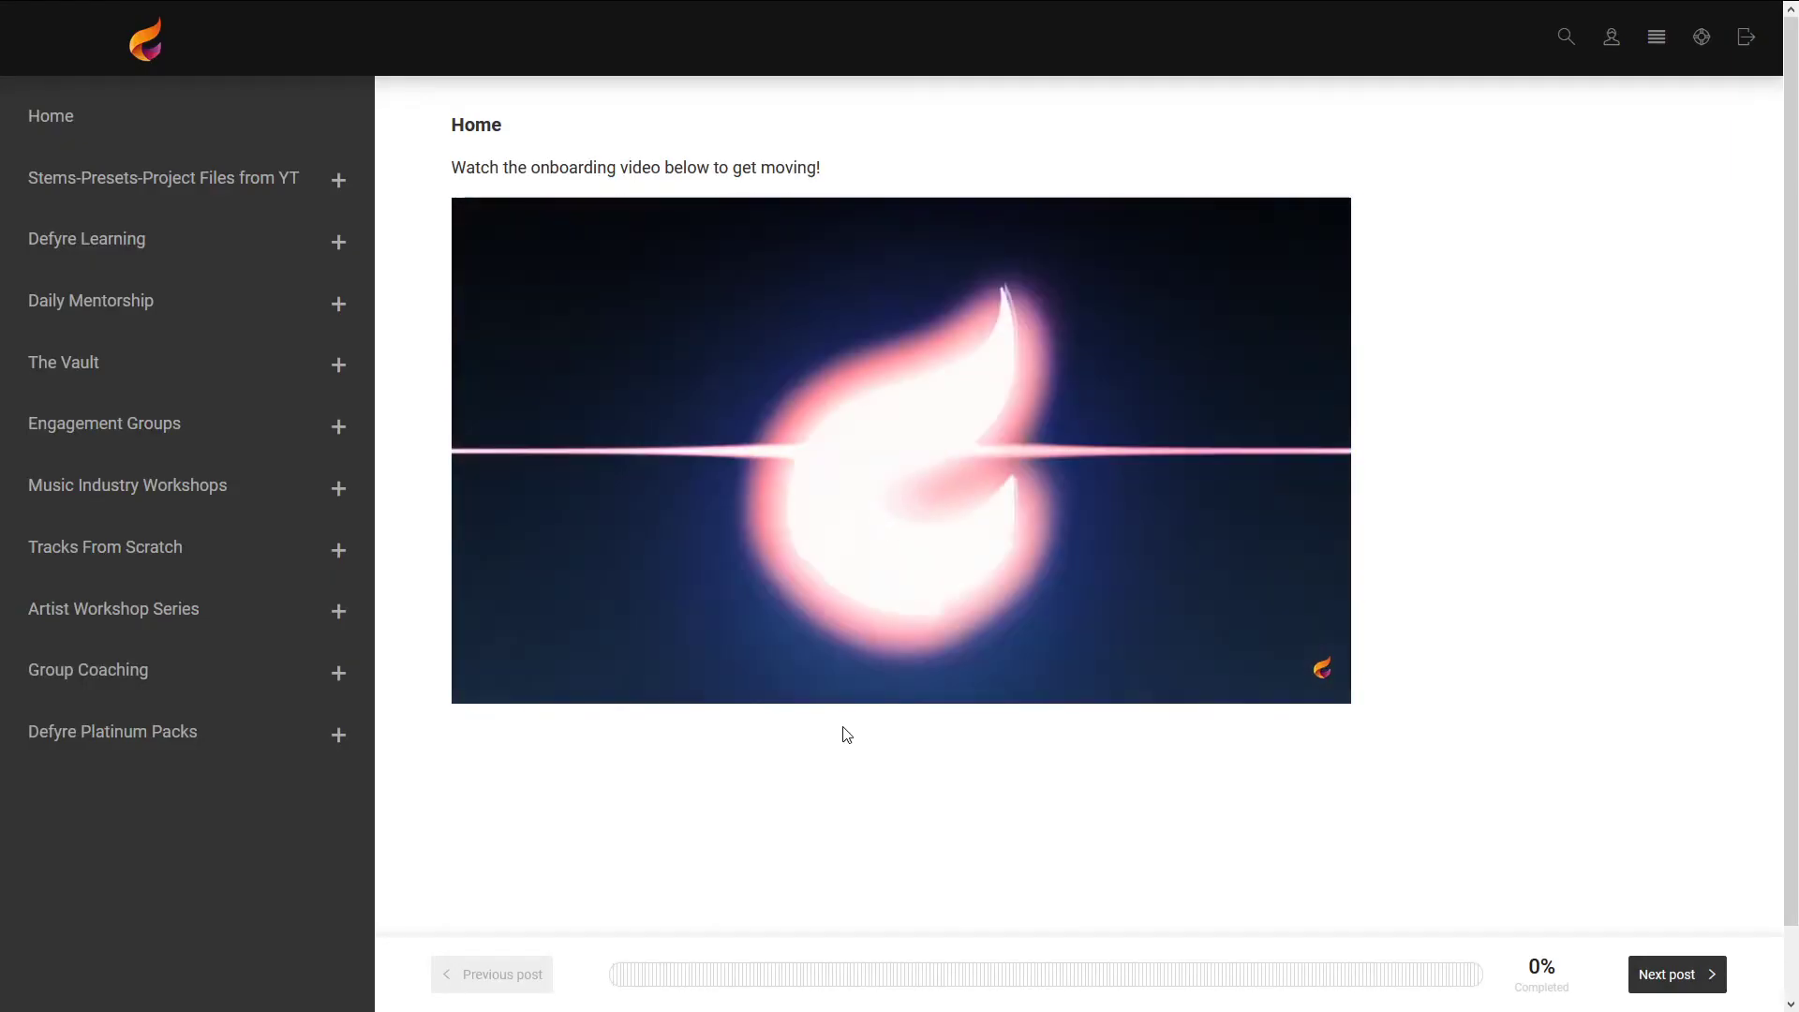
click(68, 178)
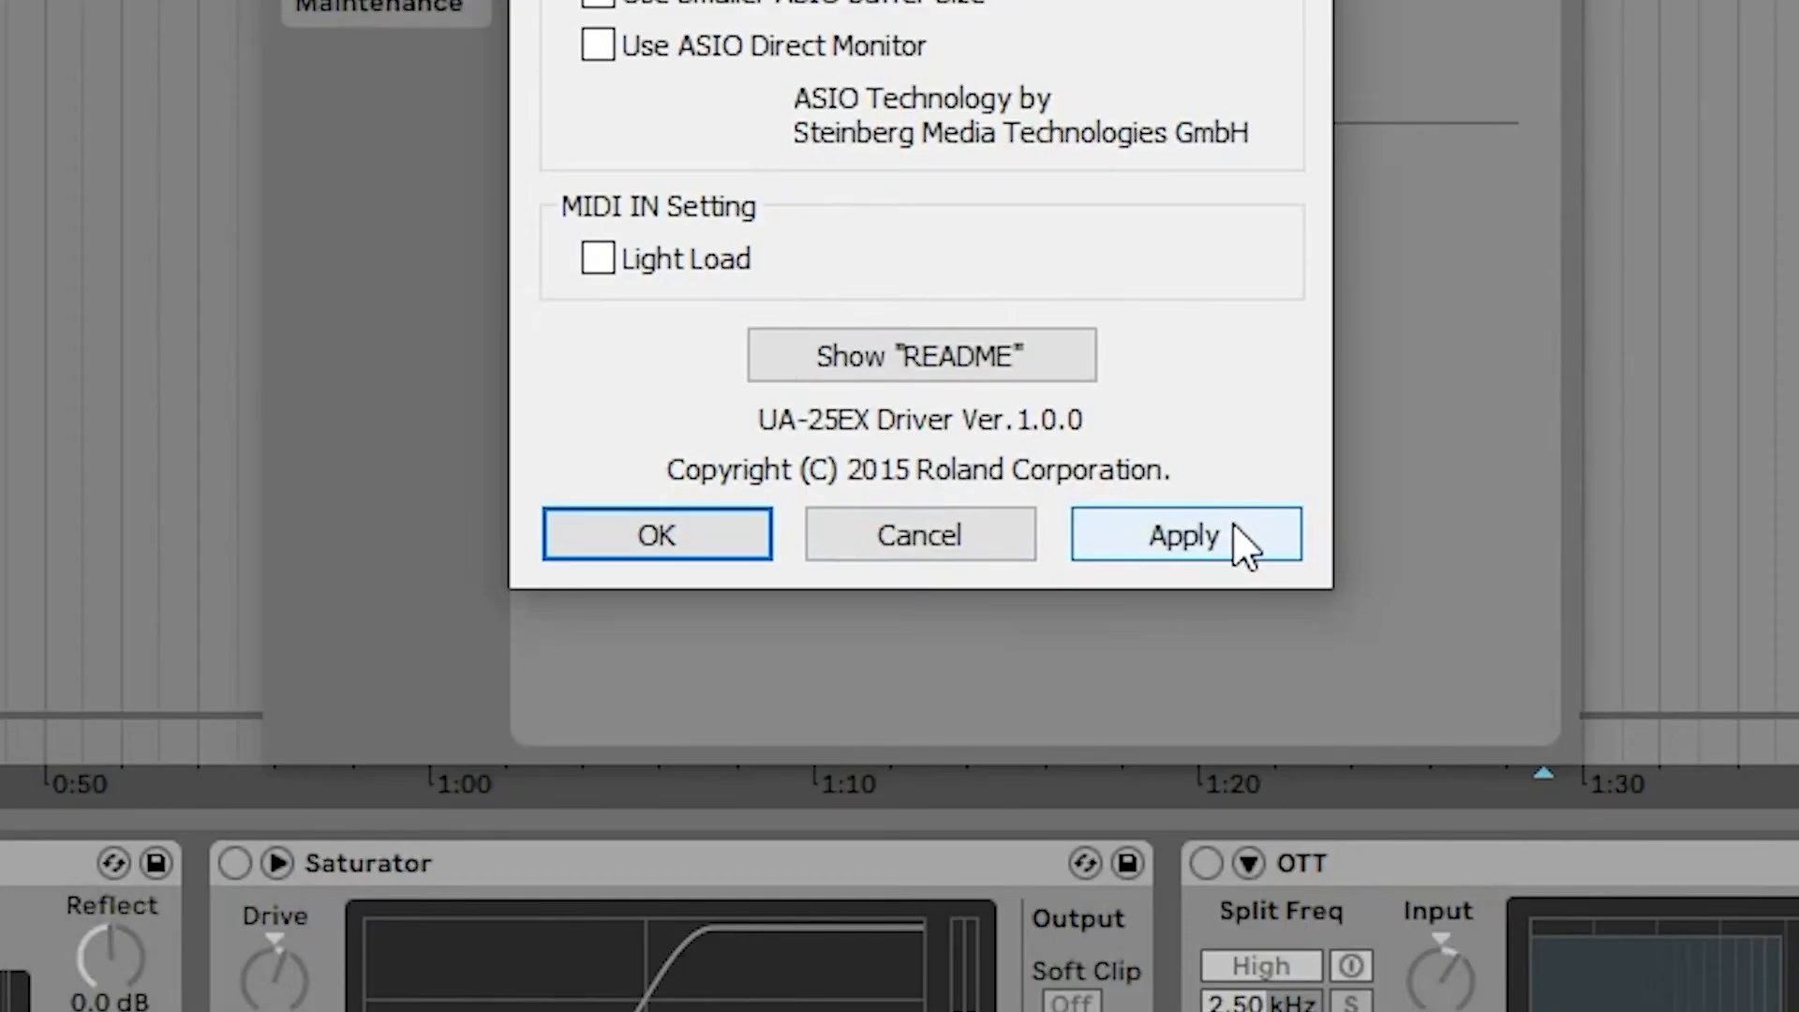
Apply the UA-25EX audio driver settings.
click(1235, 526)
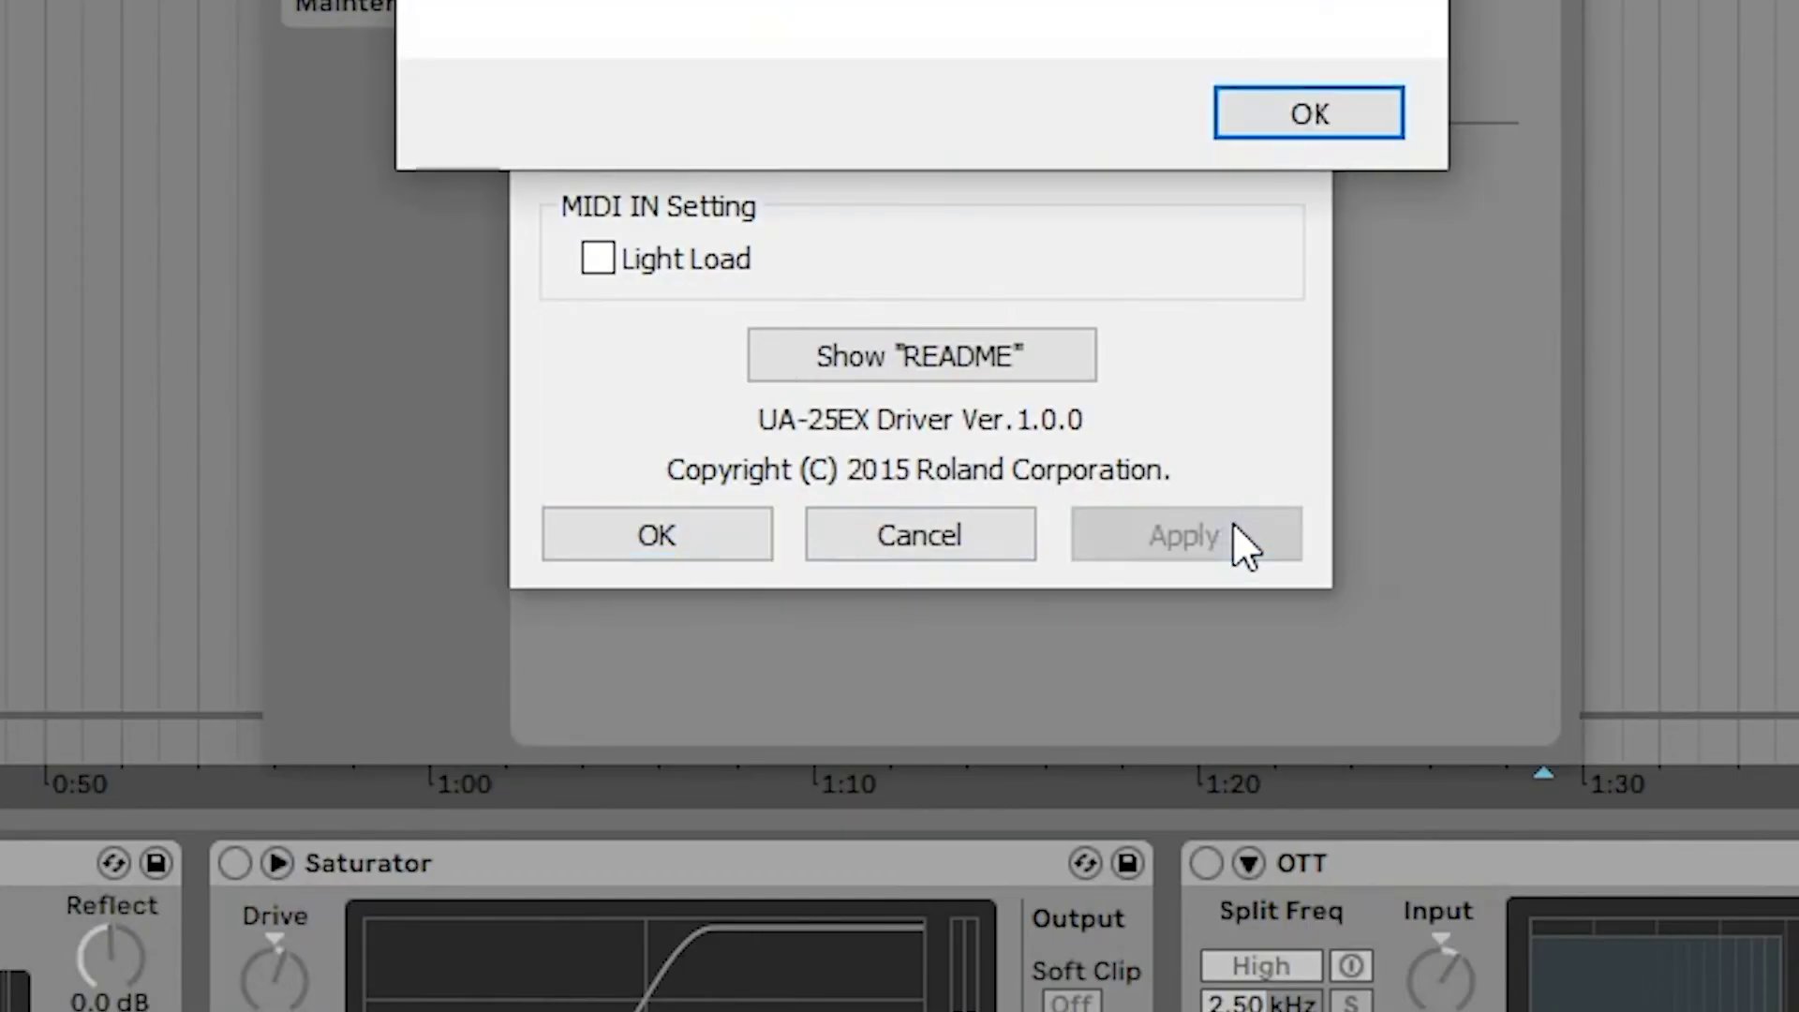